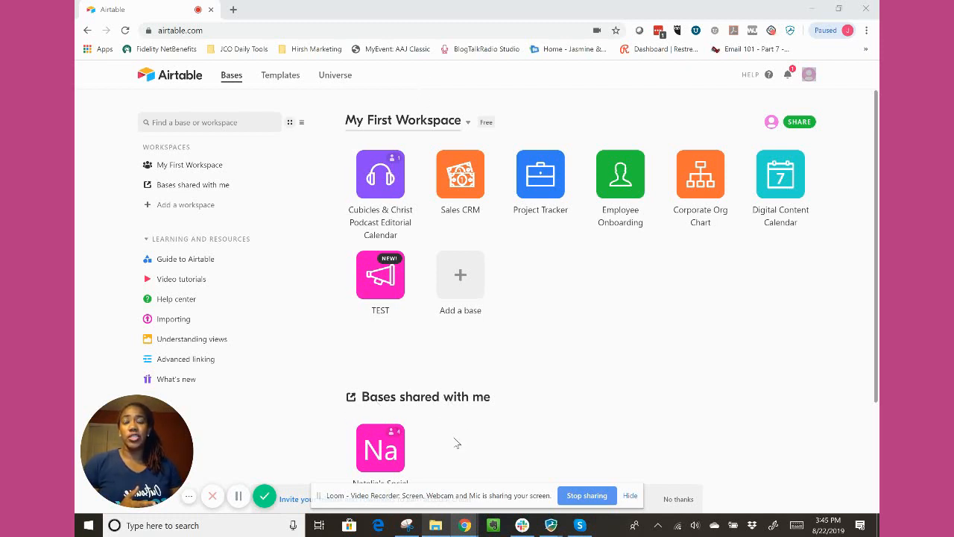
pyautogui.scroll(-2, 457, 443)
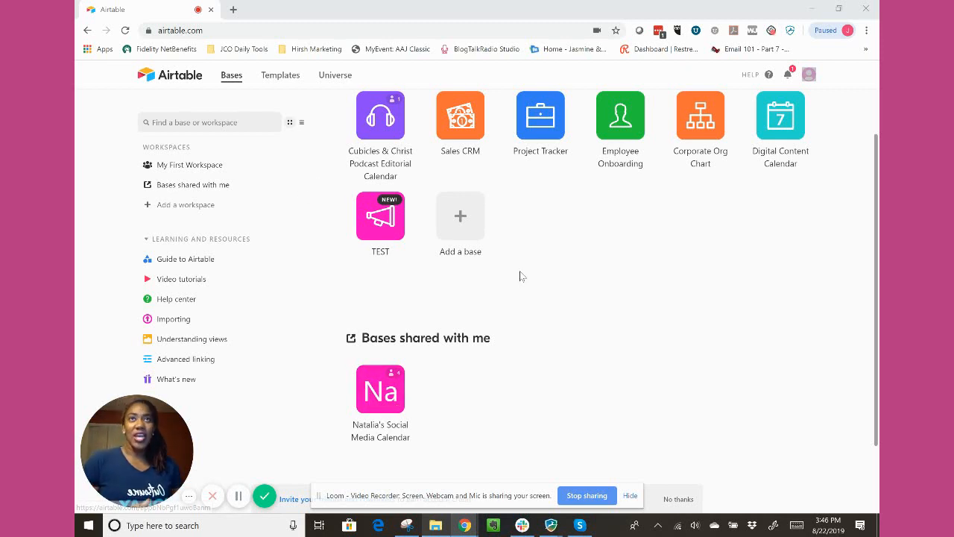
pyautogui.scroll(1, 552, 347)
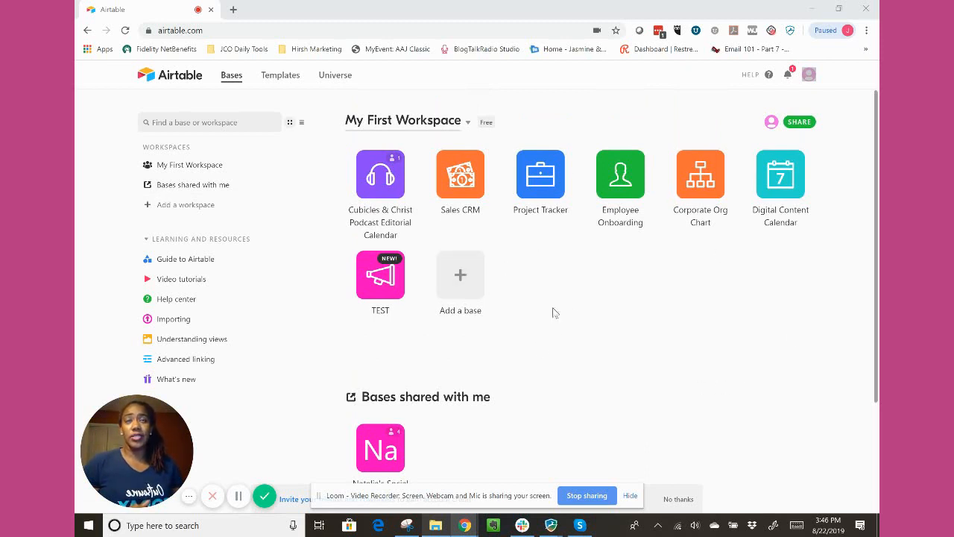
# Create a new base from scratch in My First Workspace and name it Tester.
pyautogui.click(458, 277)
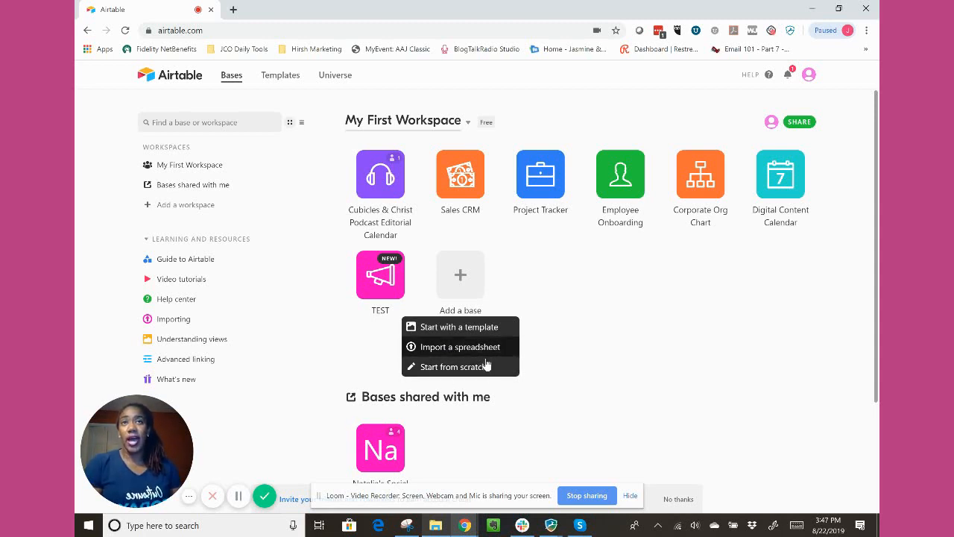
pyautogui.click(442, 367)
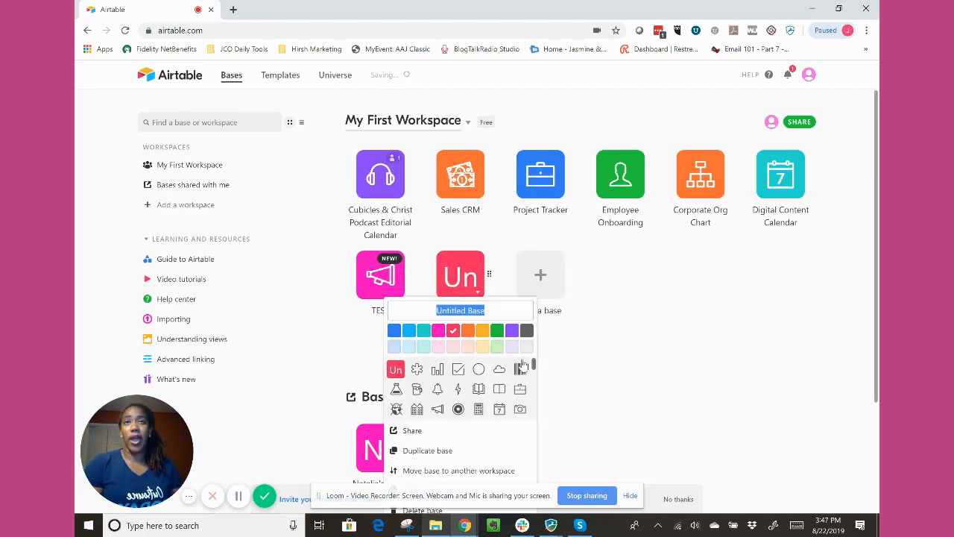
pyautogui.scroll(-1, 571, 354)
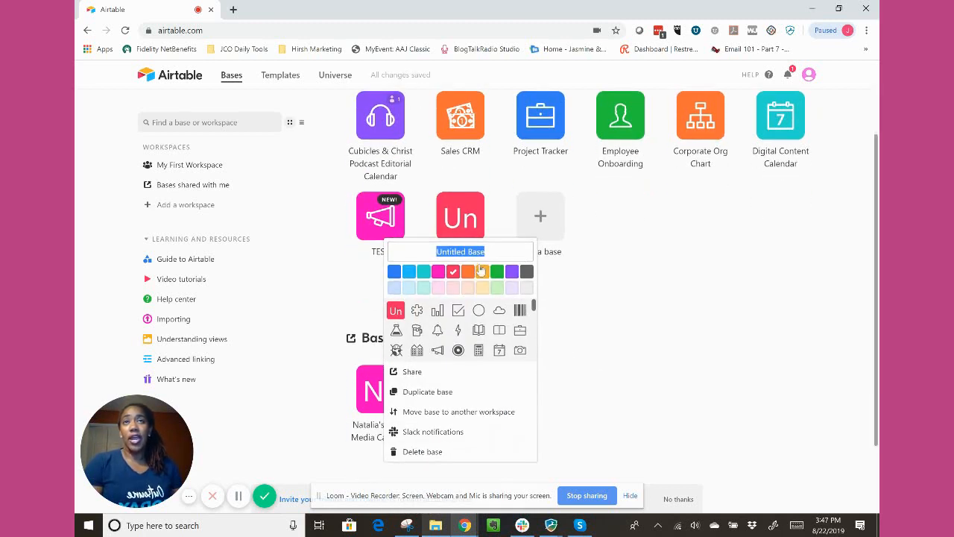
pyautogui.write('Test')
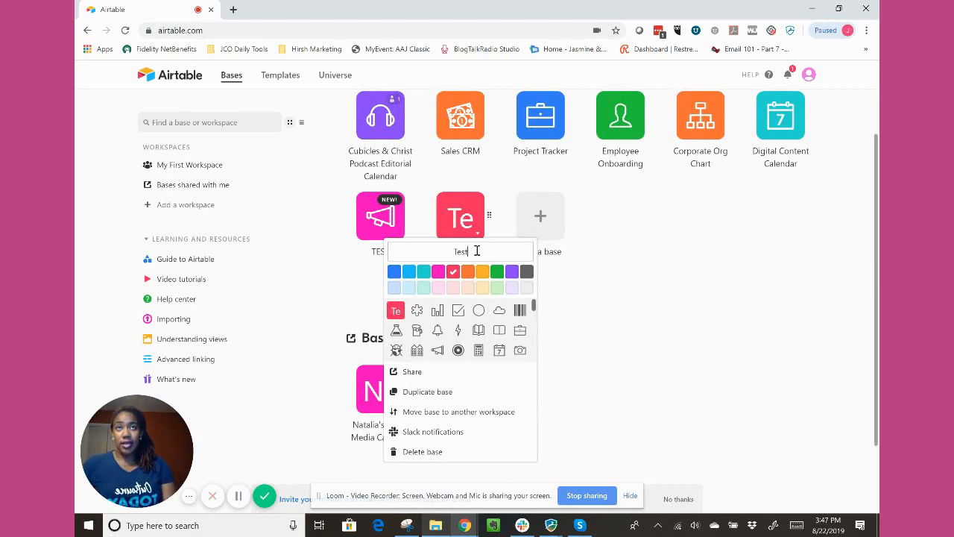
pyautogui.write('er')
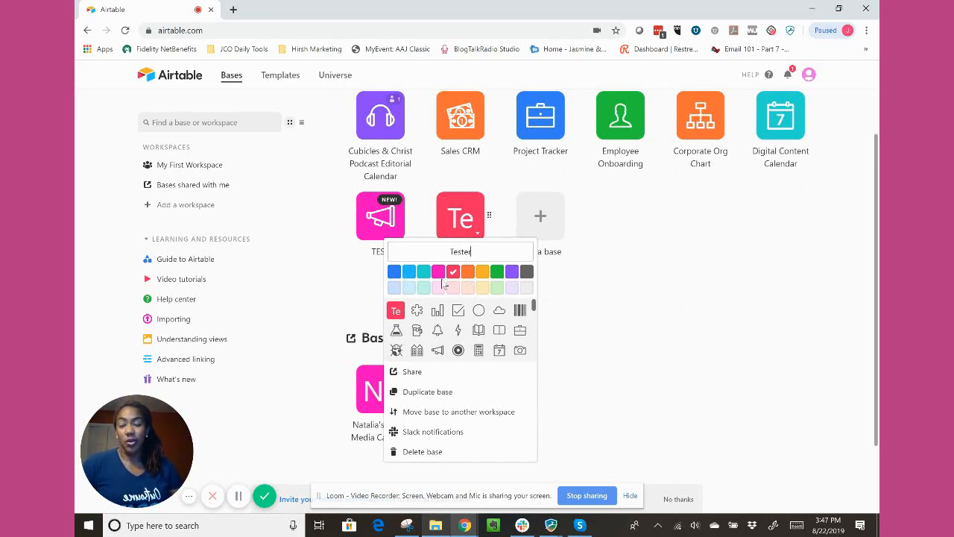
# Give the Tester base a bright pink colour and the bug icon.
pyautogui.click(439, 273)
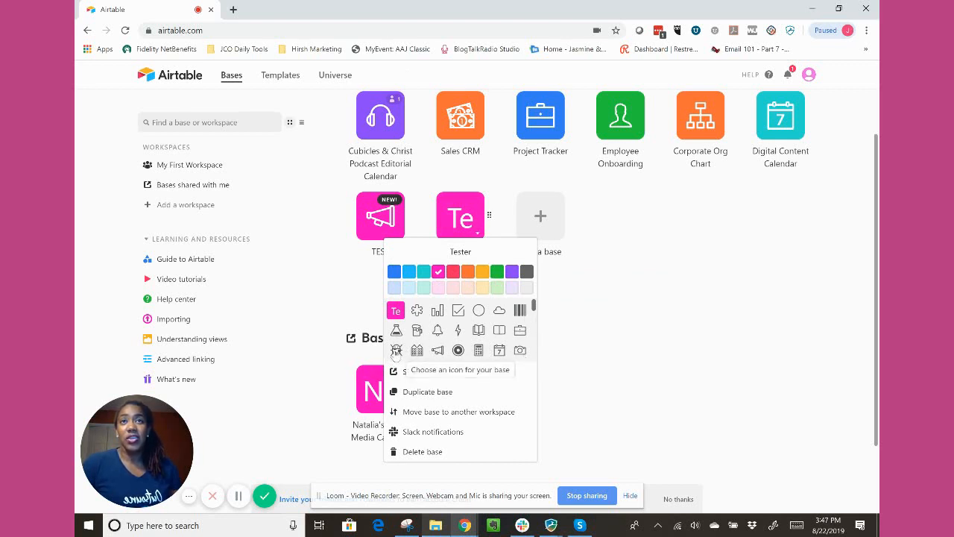
pyautogui.click(398, 351)
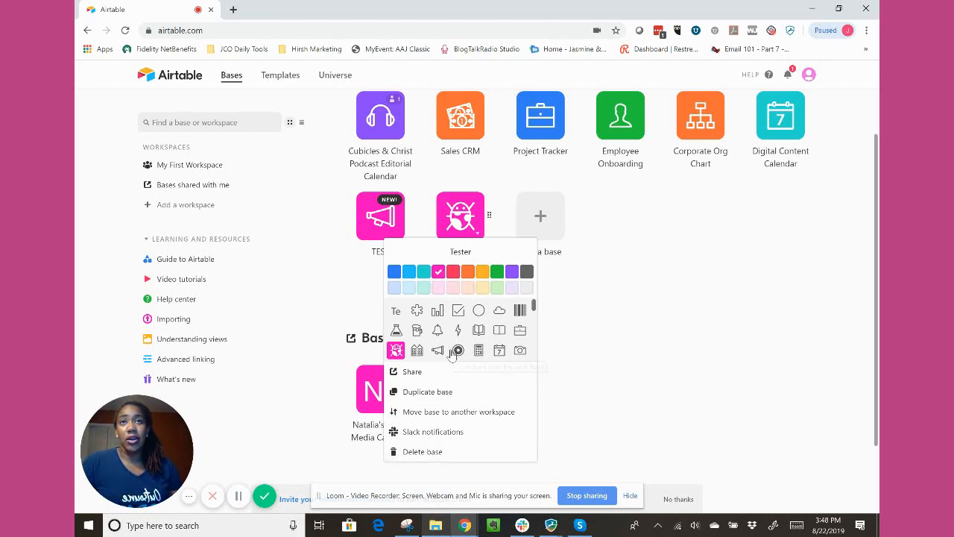
pyautogui.click(571, 313)
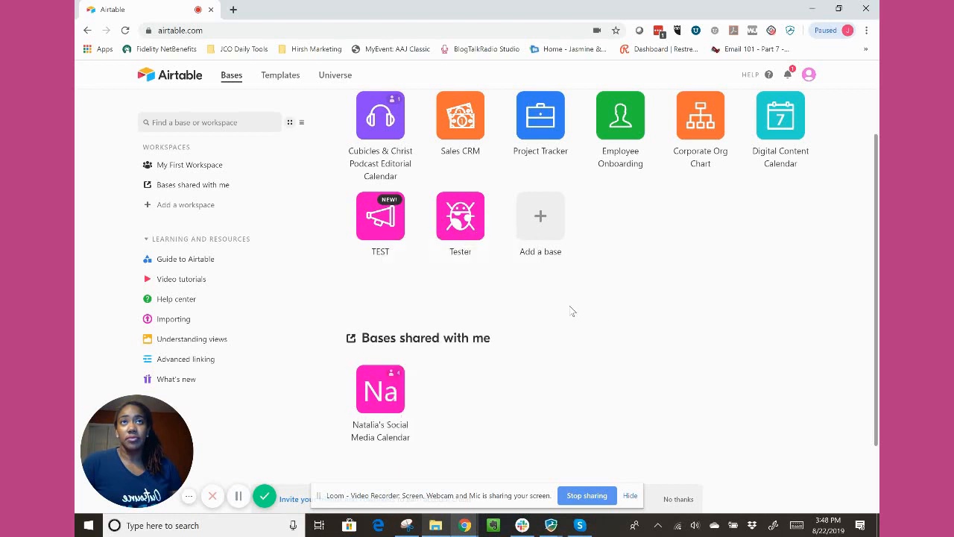
pyautogui.click(478, 233)
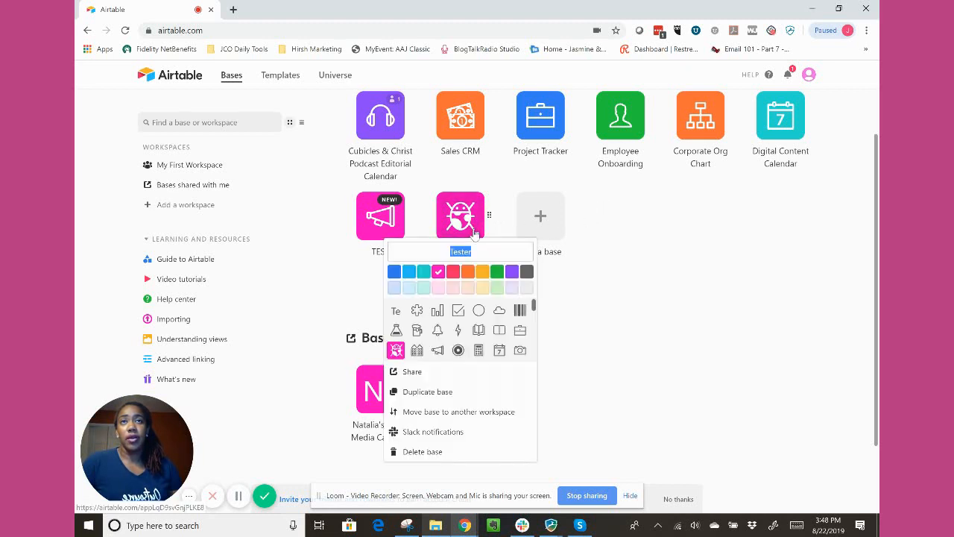
pyautogui.click(777, 291)
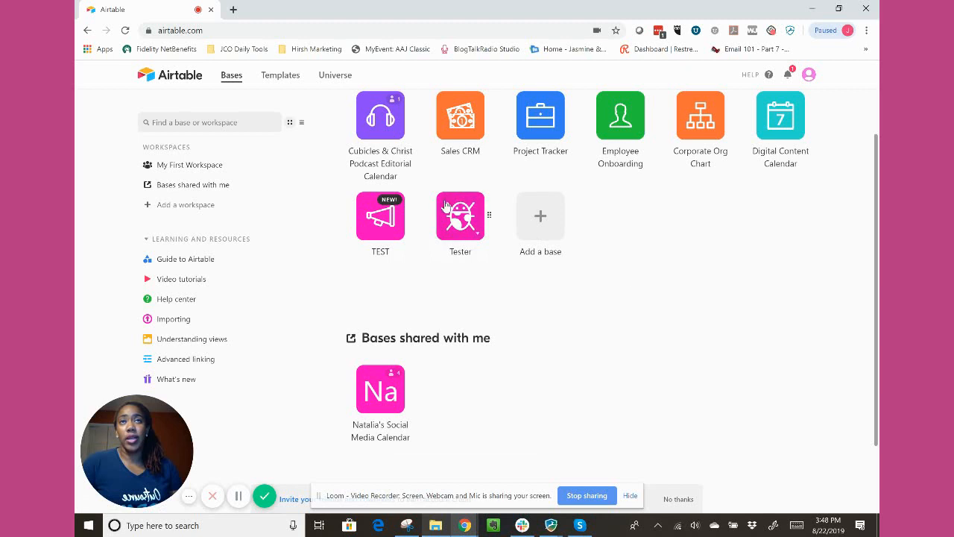
pyautogui.click(478, 233)
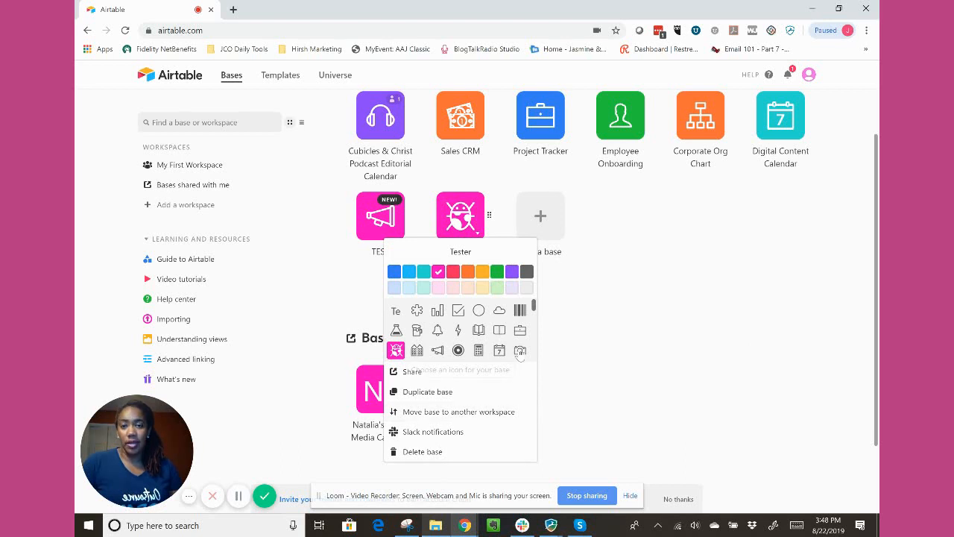
pyautogui.click(661, 300)
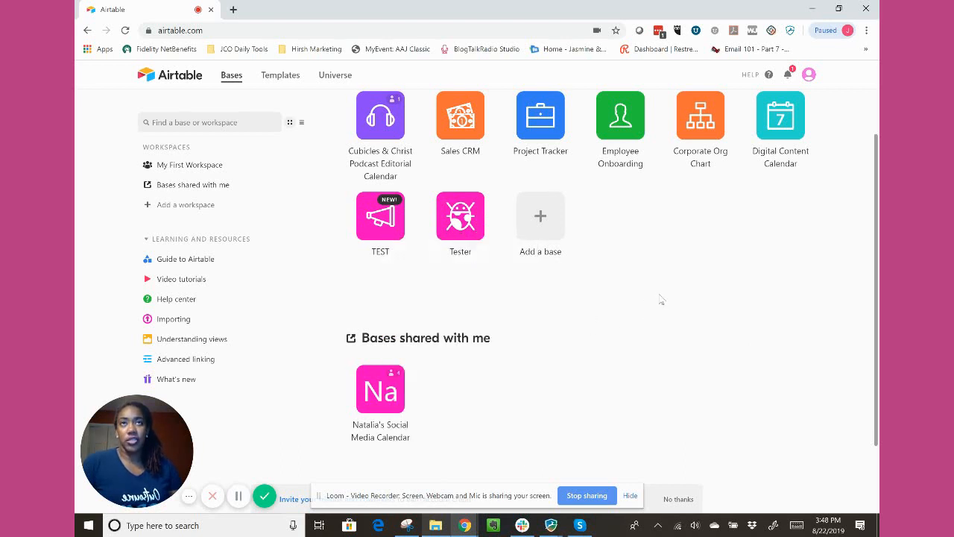
# Open the Tester base and select the Name column in Table 1.
pyautogui.click(460, 218)
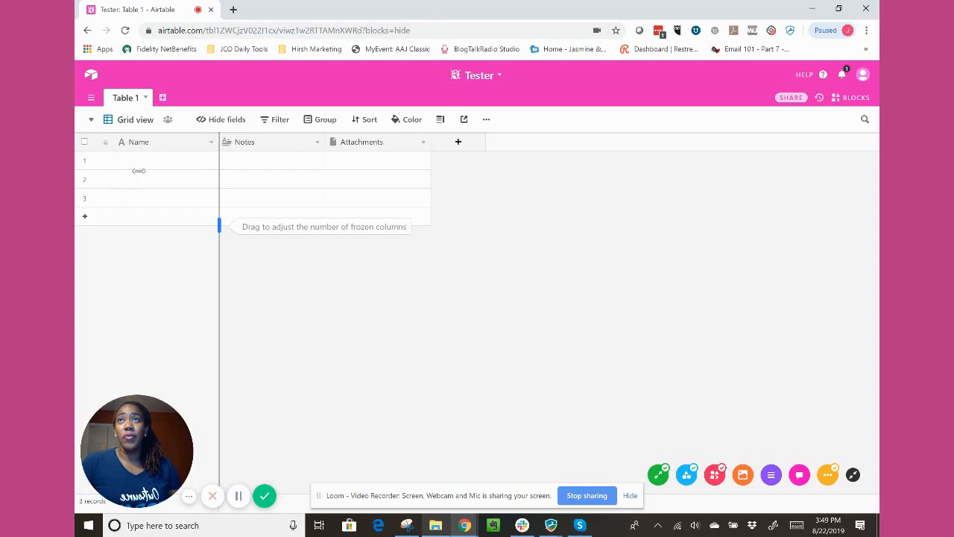
pyautogui.click(211, 142)
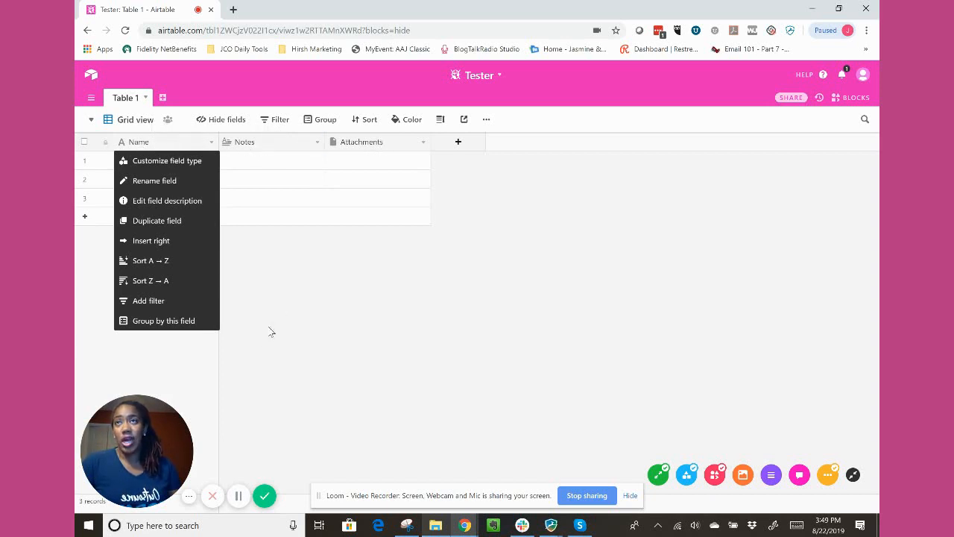
pyautogui.click(138, 143)
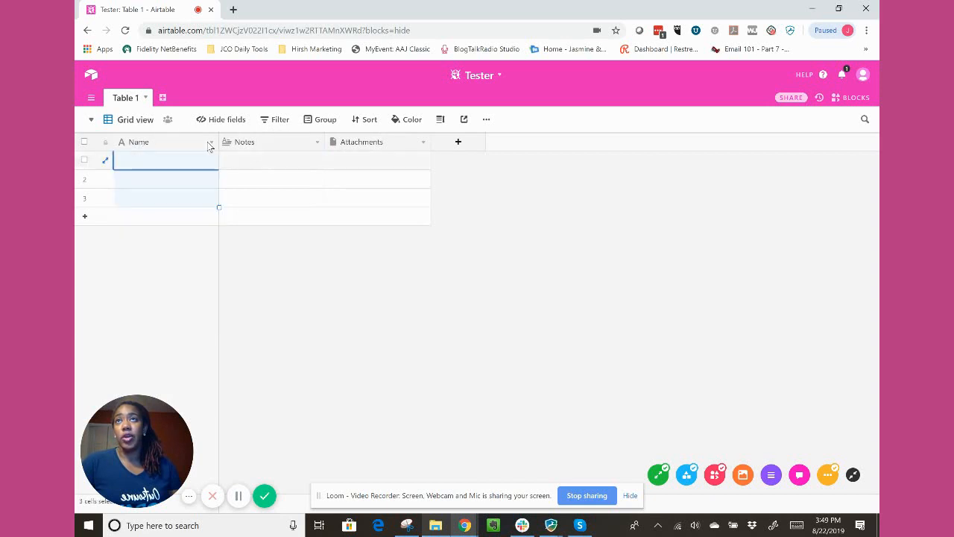
pyautogui.click(160, 176)
pyautogui.click(152, 158)
pyautogui.click(143, 143)
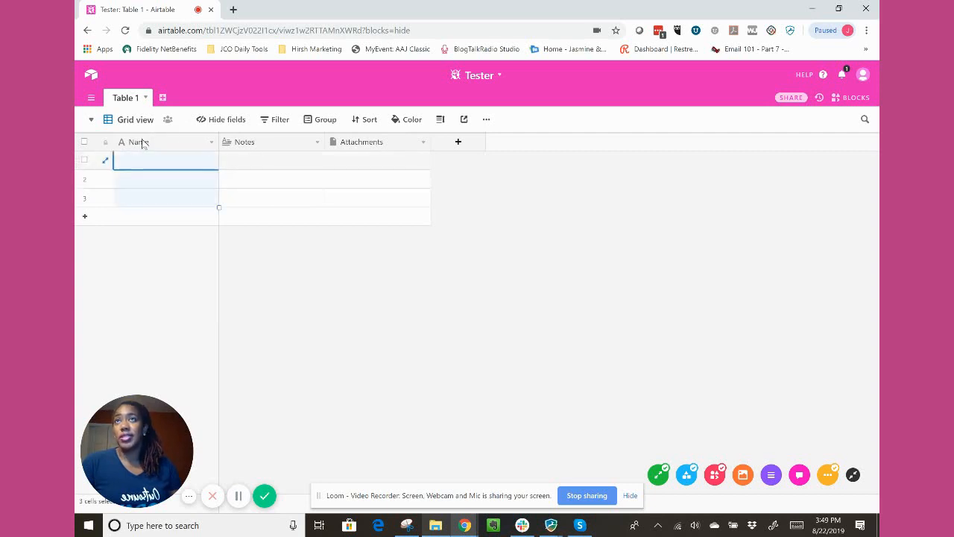
# Change the primary Name field's name to Restaurant Name, with the spelling corrected.
pyautogui.click(212, 141)
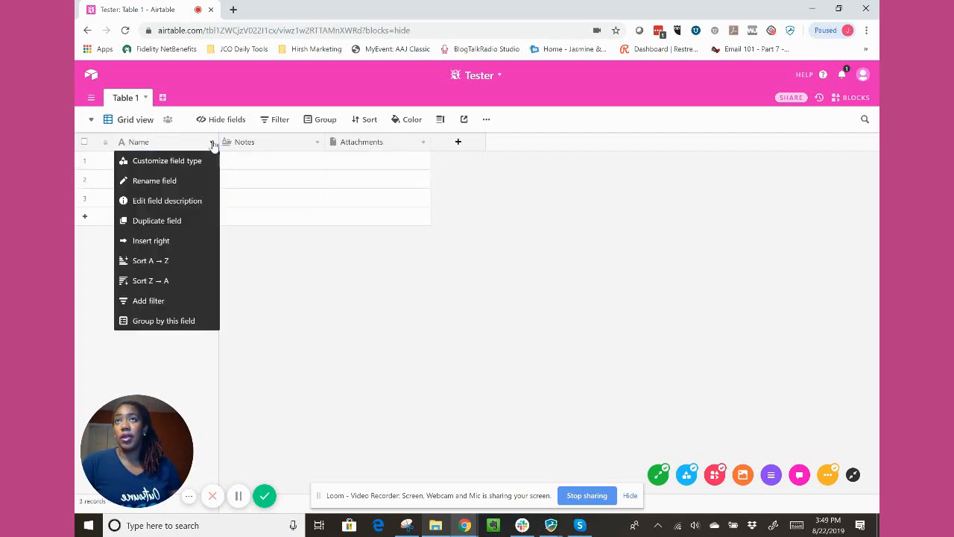
pyautogui.click(184, 182)
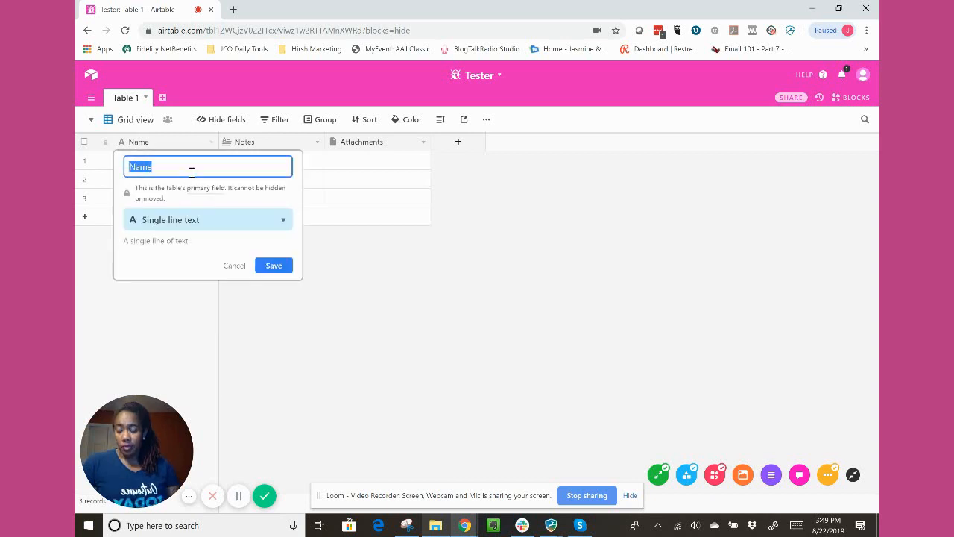
pyautogui.write('Res')
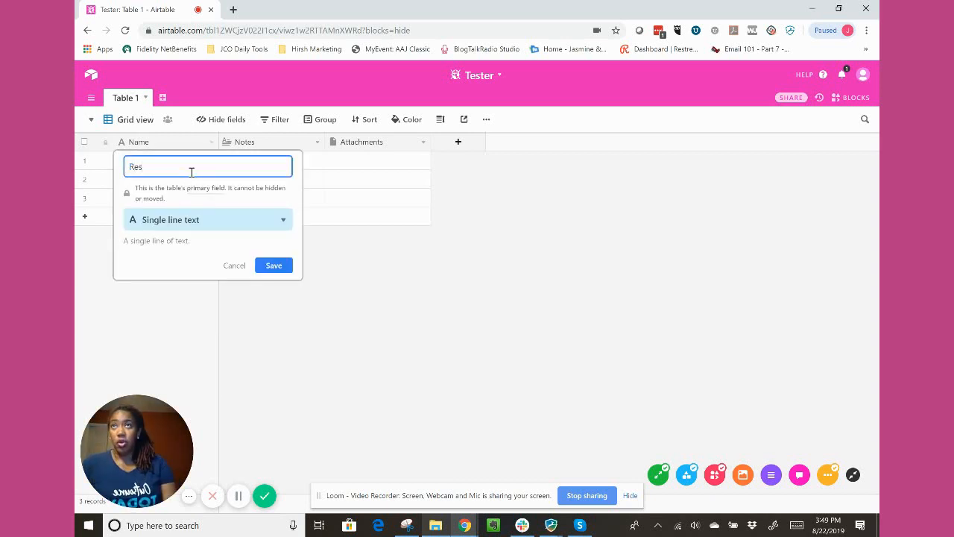
pyautogui.write('aurant Type')
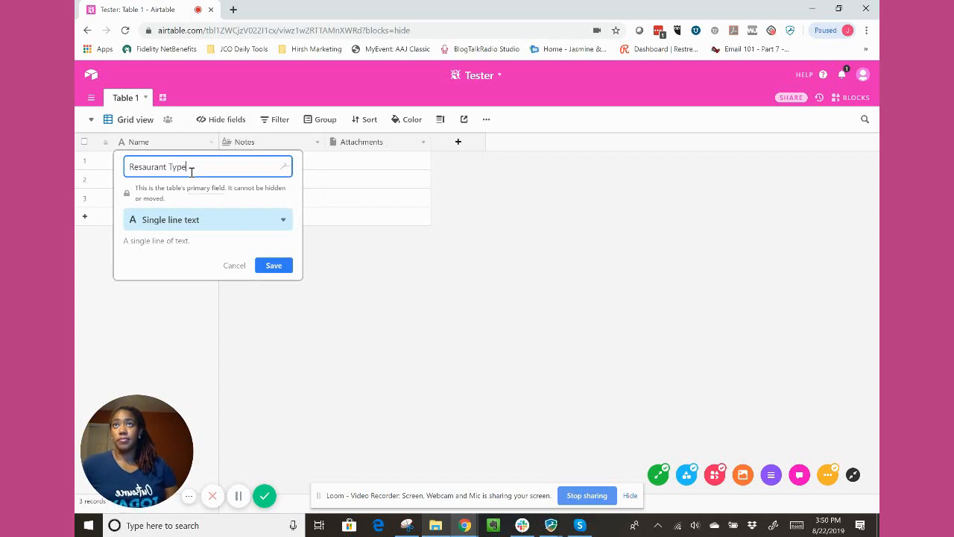
pyautogui.press('BackSpace')
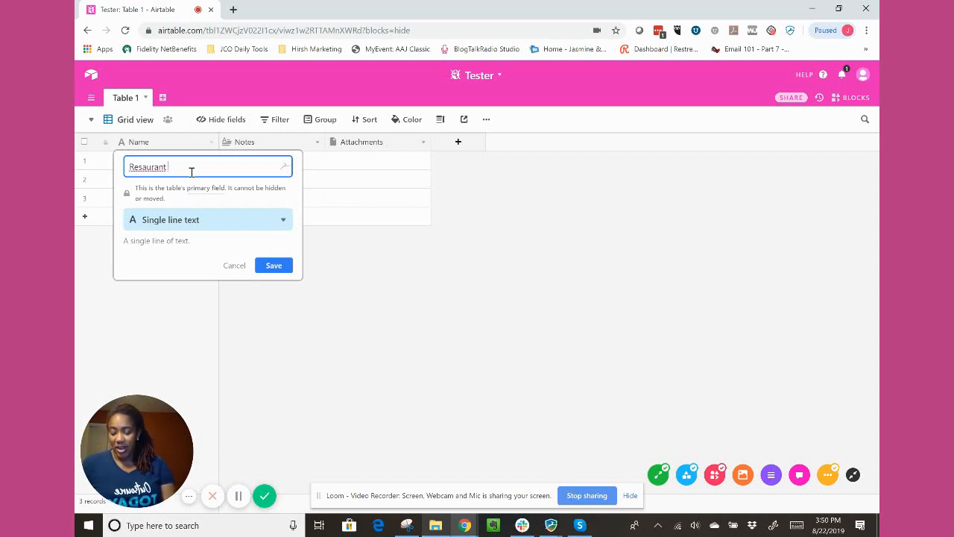
pyautogui.write('Name')
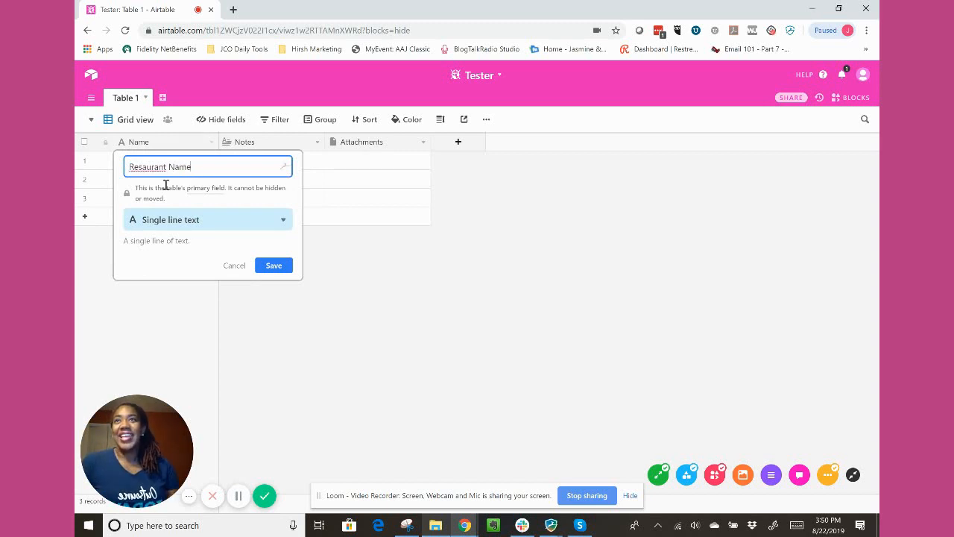
pyautogui.rightClick(162, 167)
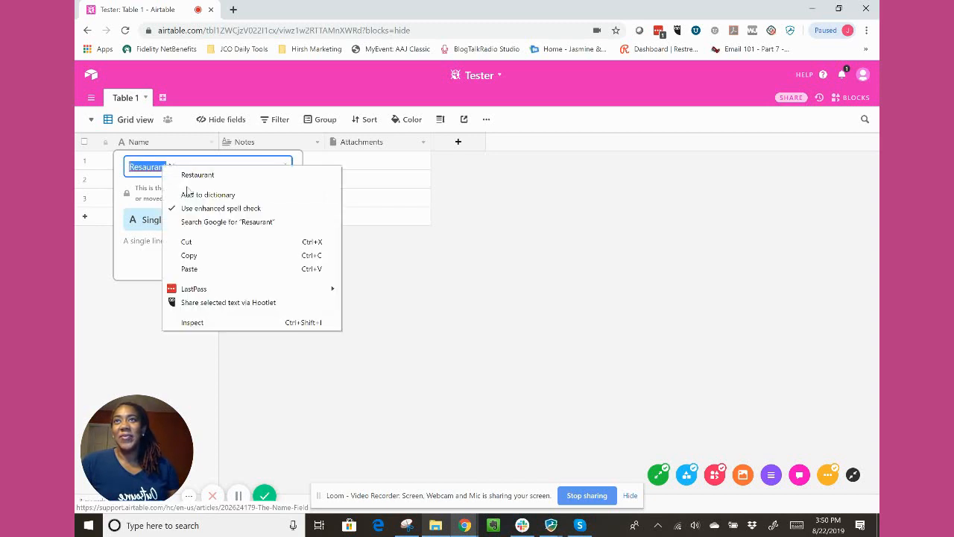
pyautogui.click(197, 175)
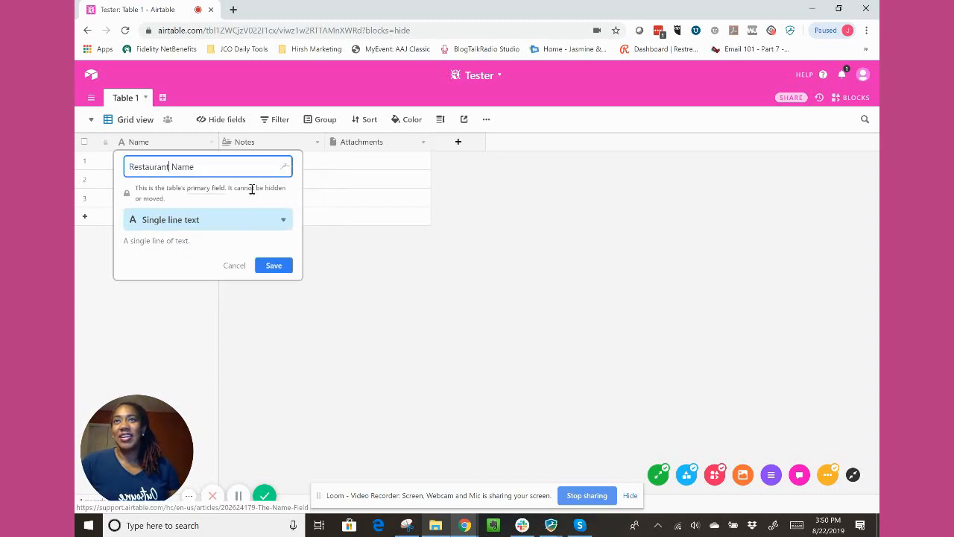
# Examine the field types available for the primary field, from Single line text to Barcode.
pyautogui.click(173, 228)
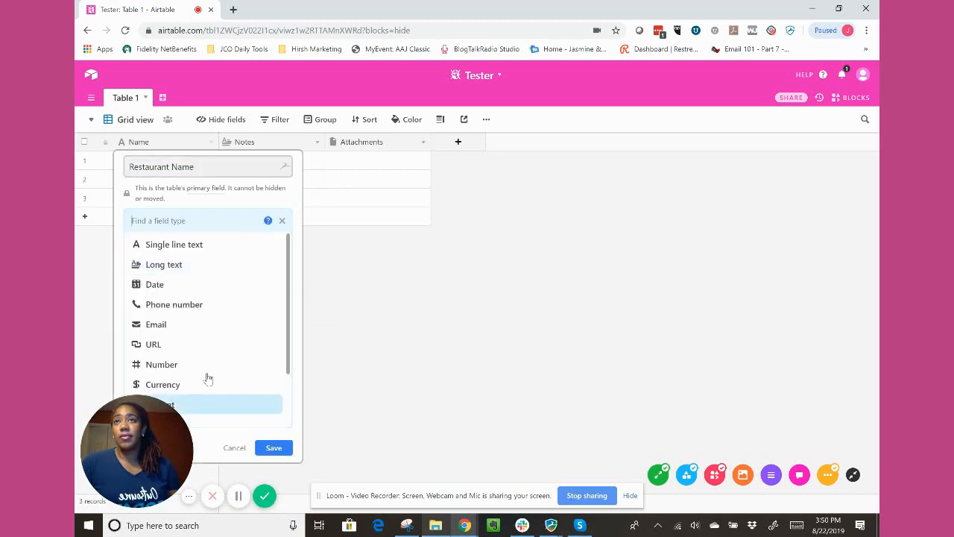
pyautogui.scroll(-1, 211, 330)
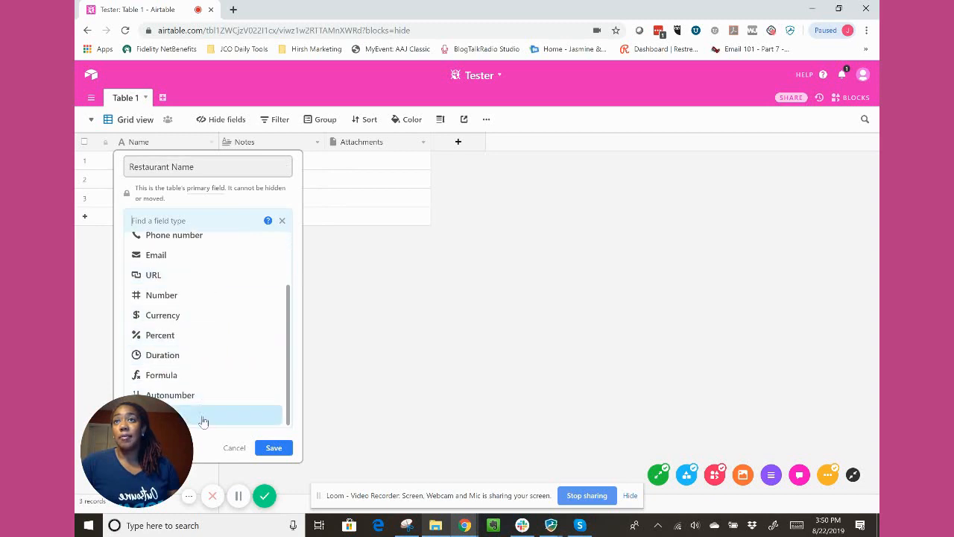
pyautogui.scroll(1, 227, 293)
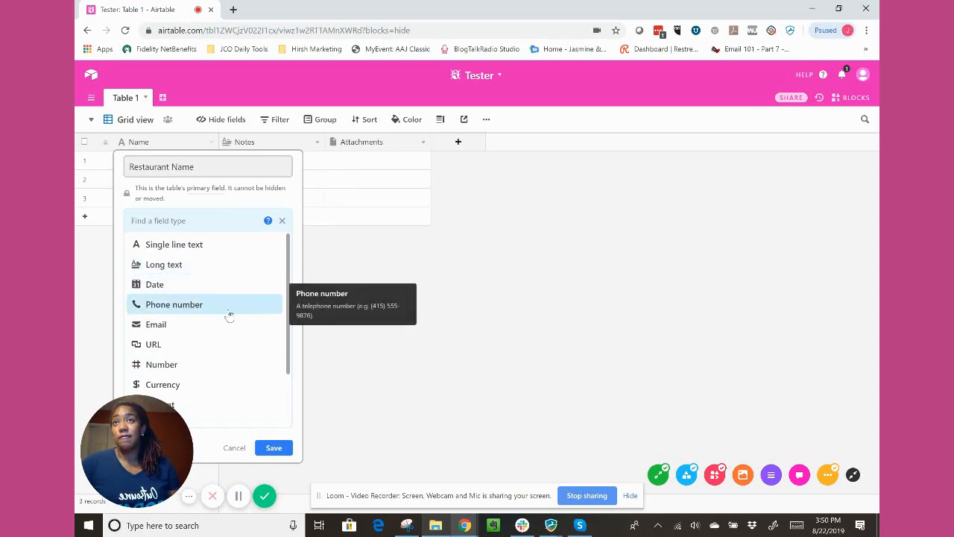
pyautogui.moveTo(166, 426); pyautogui.dragTo(700, 317)
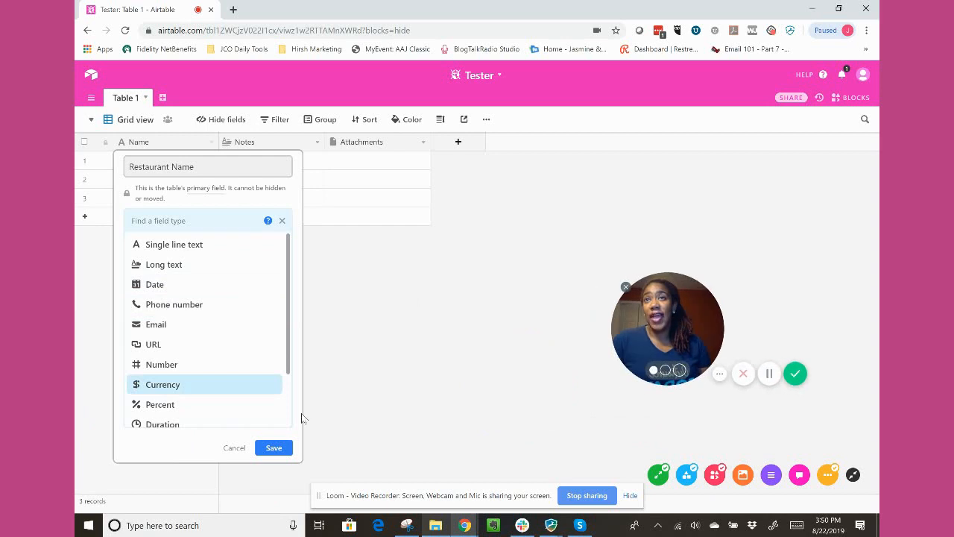
pyautogui.click(301, 413)
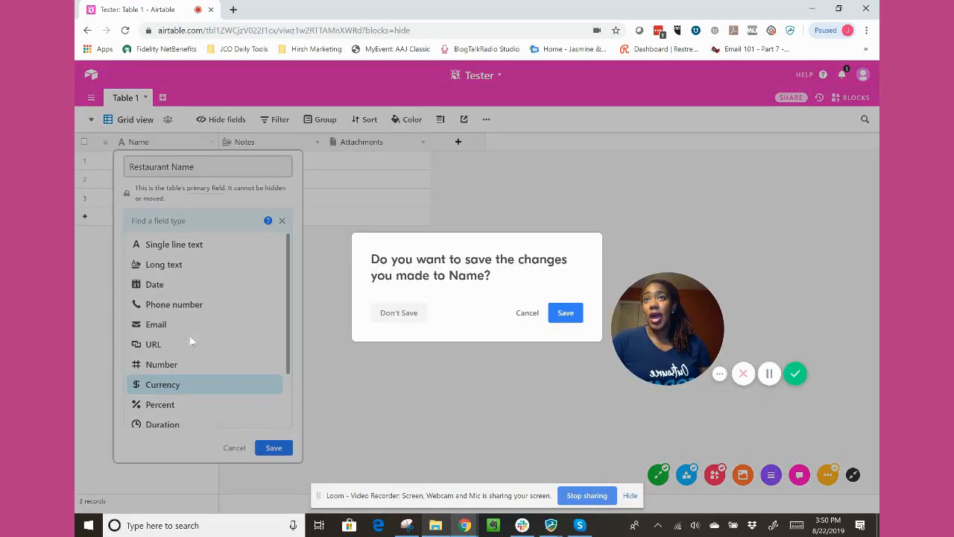
pyautogui.click(529, 315)
pyautogui.scroll(-2, 211, 393)
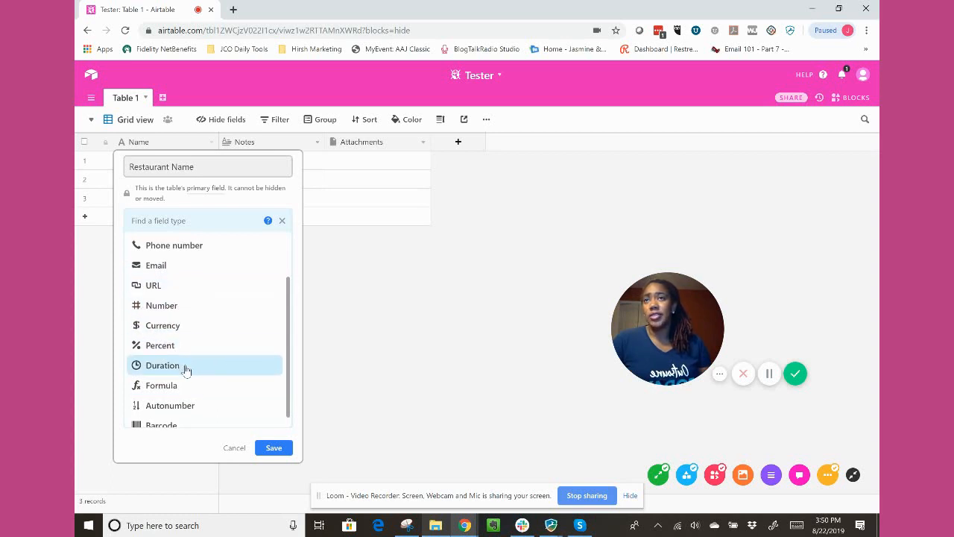
pyautogui.scroll(-1, 195, 403)
pyautogui.scroll(2, 241, 319)
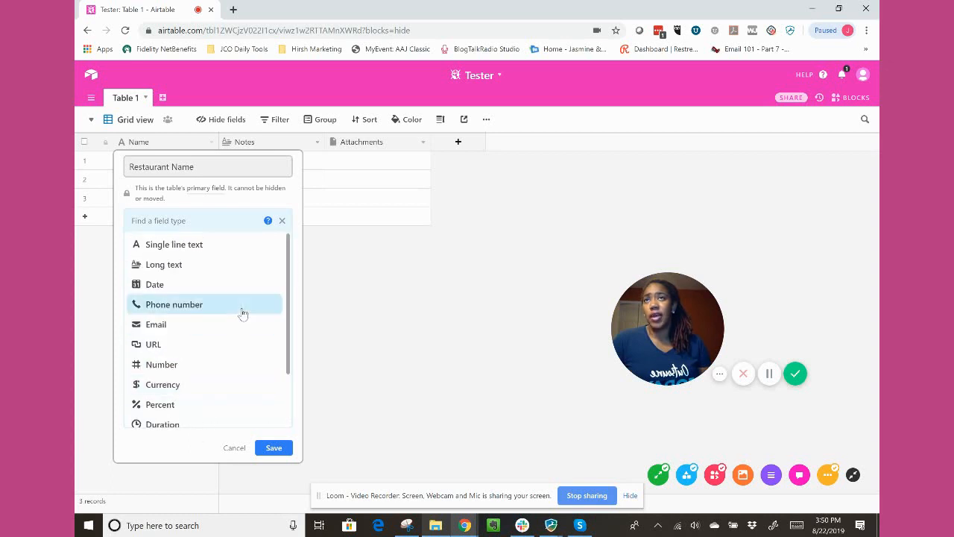
# Keep Single line text as the Restaurant Name field's type and save the field changes.
pyautogui.click(218, 255)
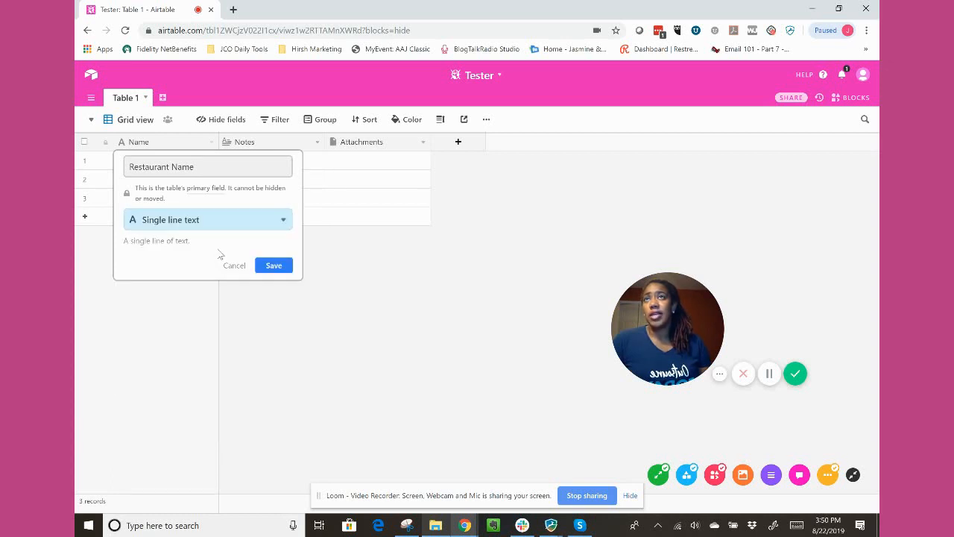
pyautogui.click(273, 266)
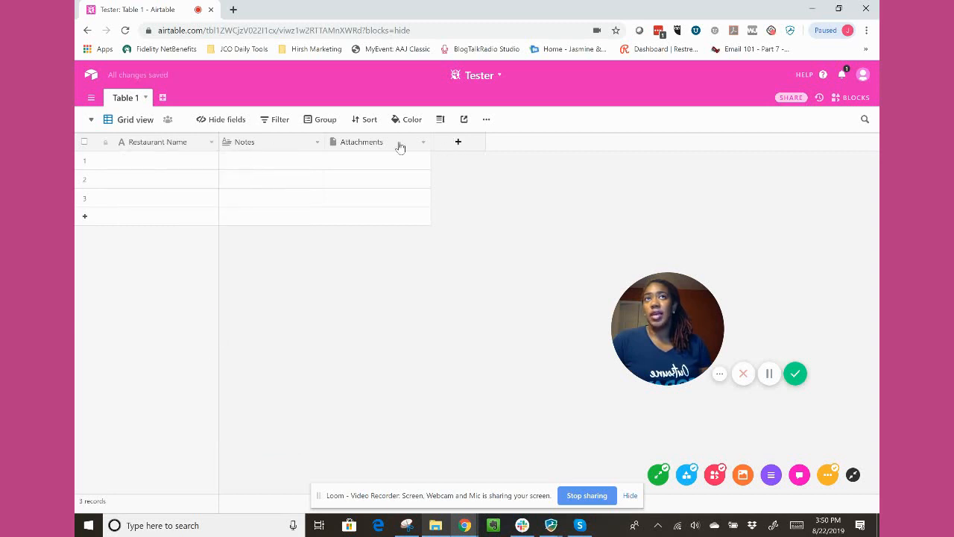
# Rename the Notes field to Food Type, with both words capitalized.
pyautogui.click(317, 143)
pyautogui.click(300, 179)
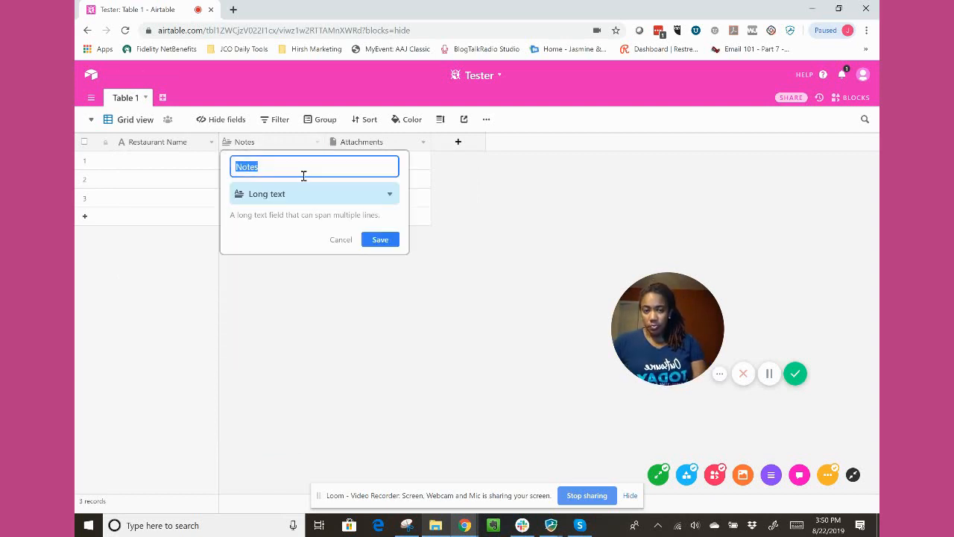
pyautogui.write('Food type')
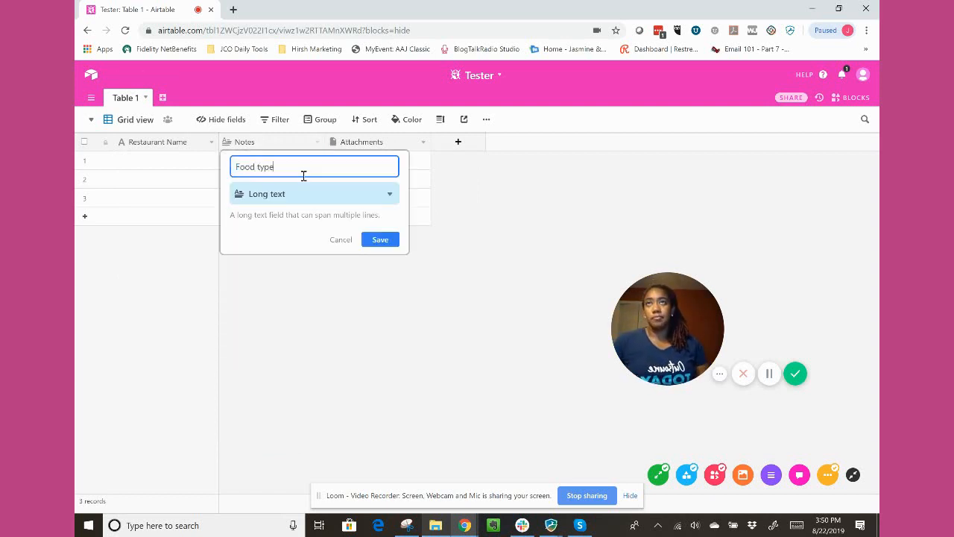
pyautogui.press('BackSpace')
pyautogui.press('BackSpace')
pyautogui.press('BackSpace')
pyautogui.press('BackSpace')
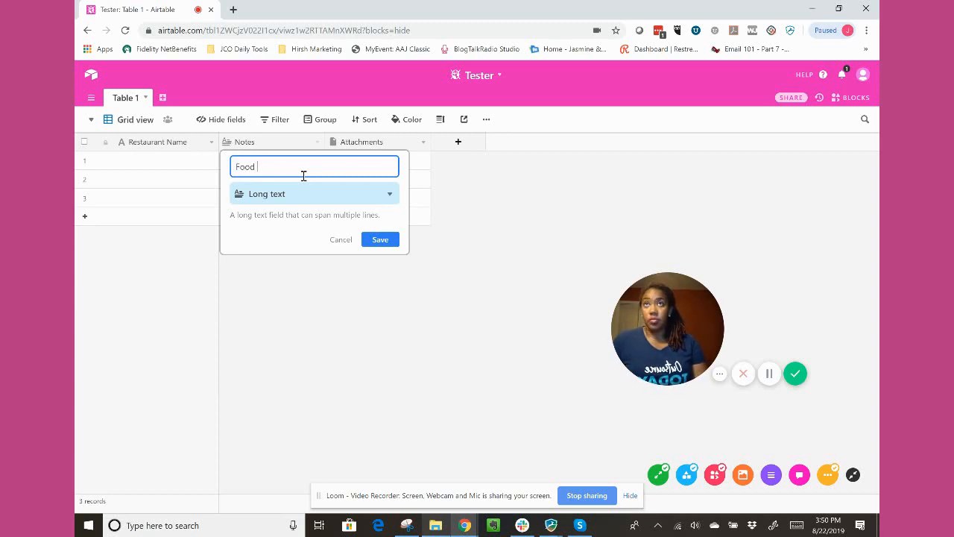
pyautogui.write('Type')
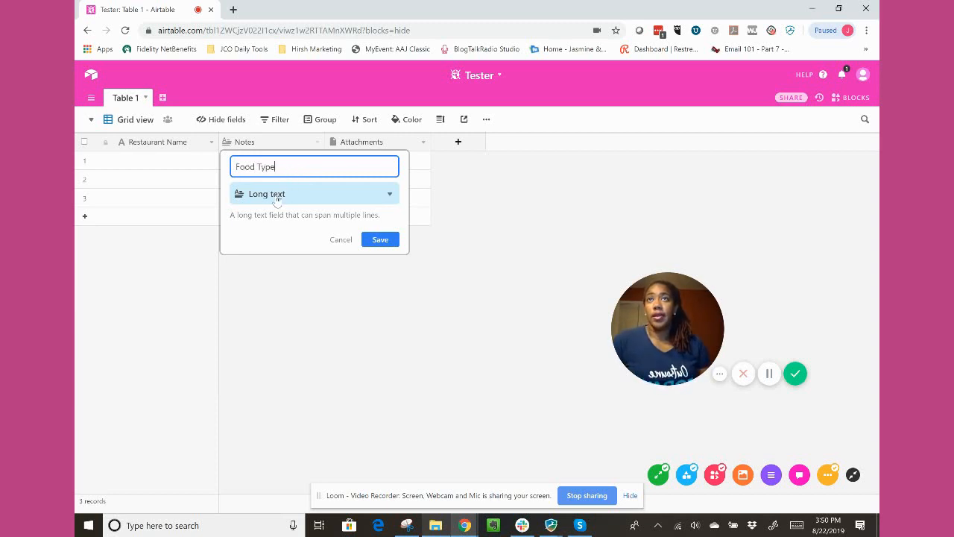
# Change the Food Type field's type to Single line text and save the field.
pyautogui.click(353, 199)
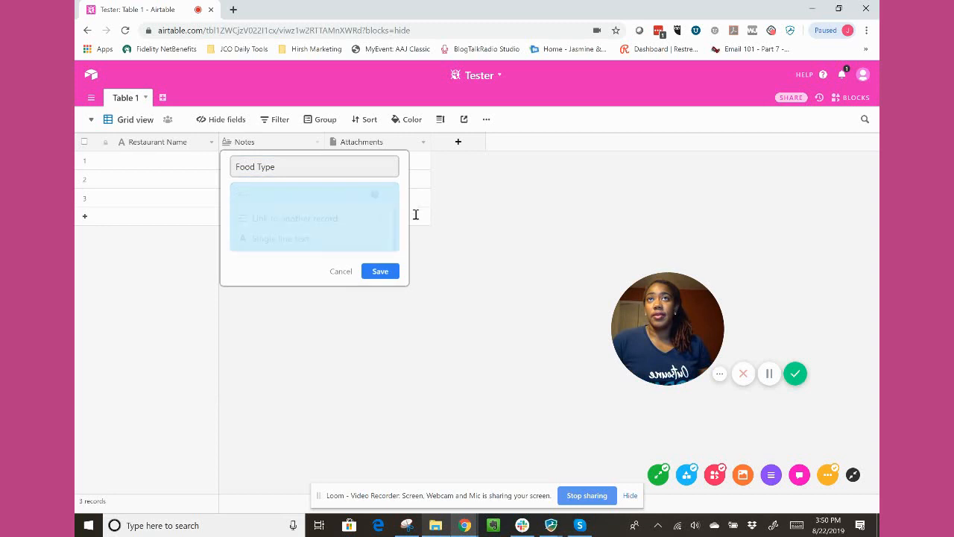
pyautogui.click(292, 241)
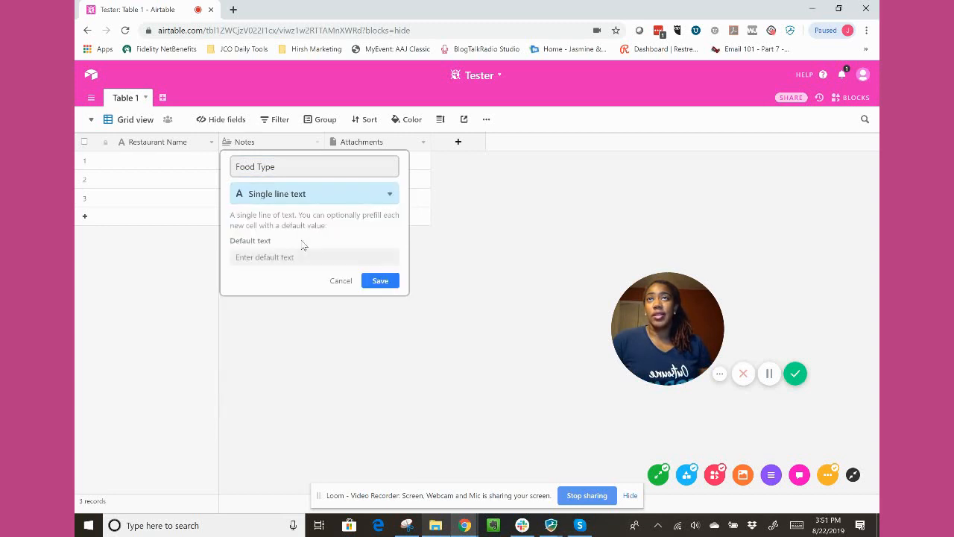
pyautogui.click(382, 281)
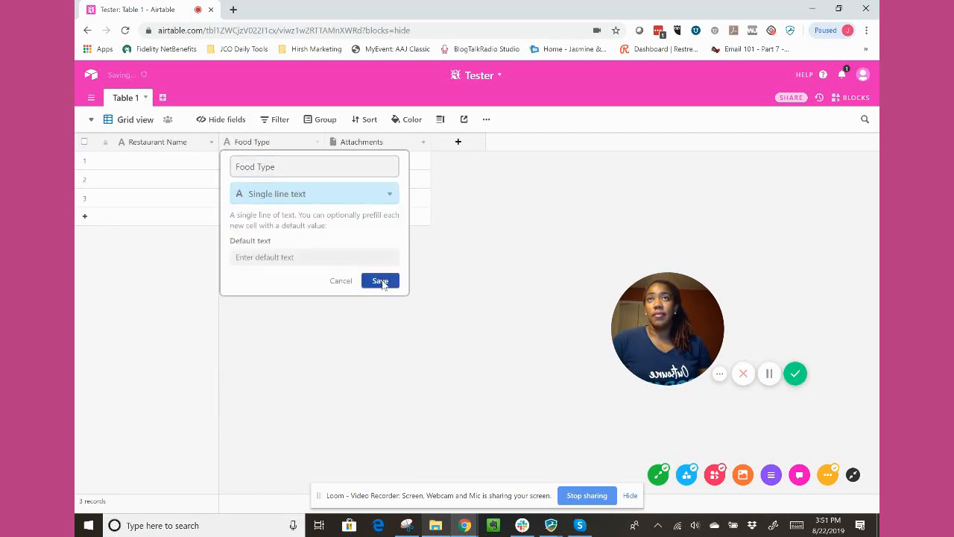
# Rename the Attachments field to Price and change its field type to Currency.
pyautogui.click(423, 144)
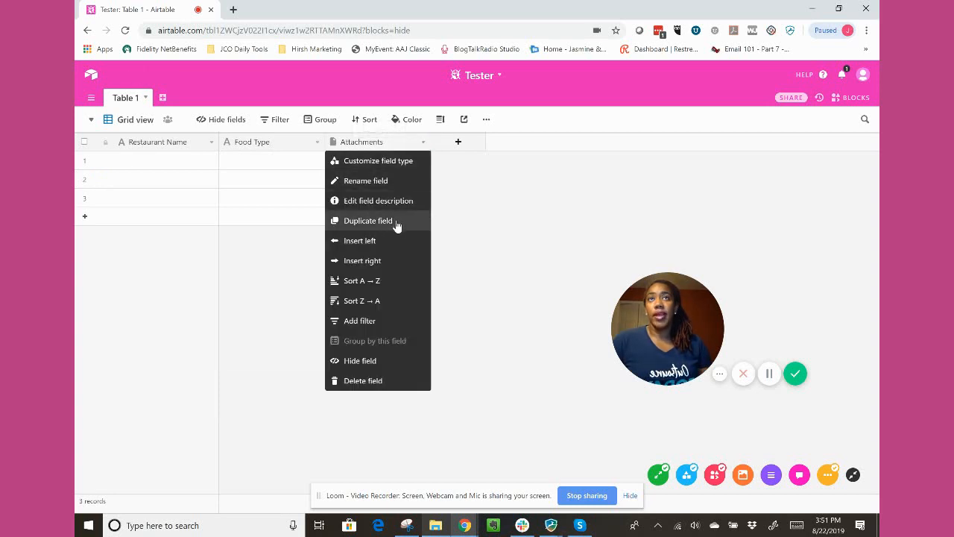
pyautogui.click(400, 182)
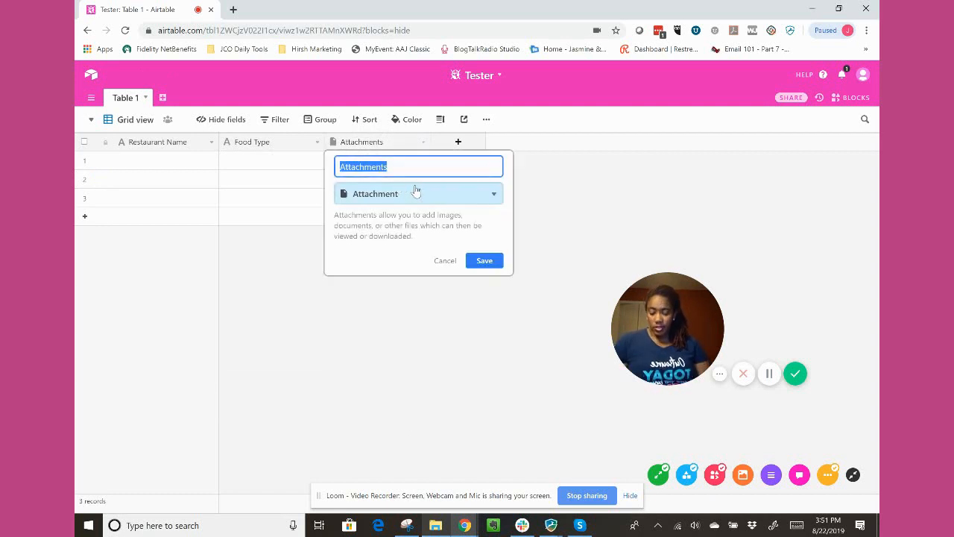
pyautogui.write('Price')
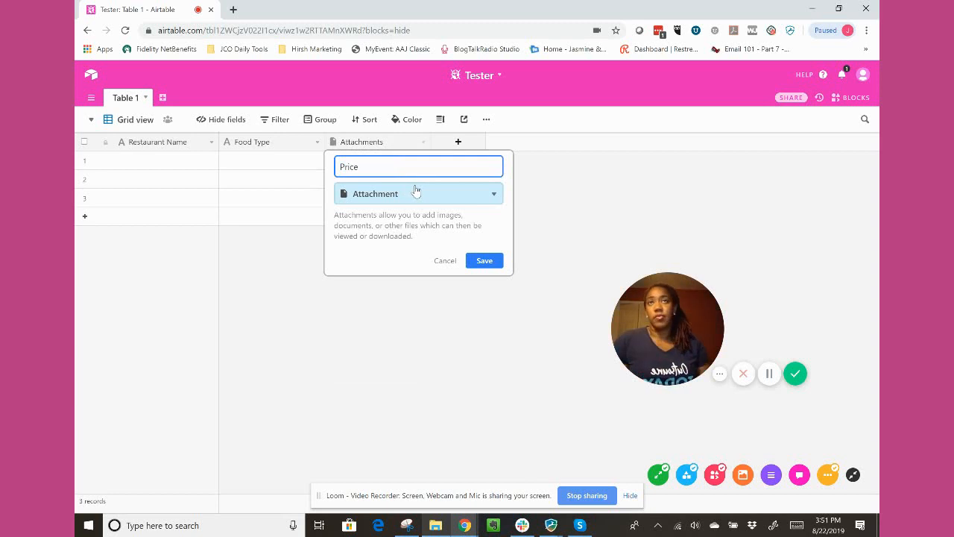
pyautogui.click(421, 194)
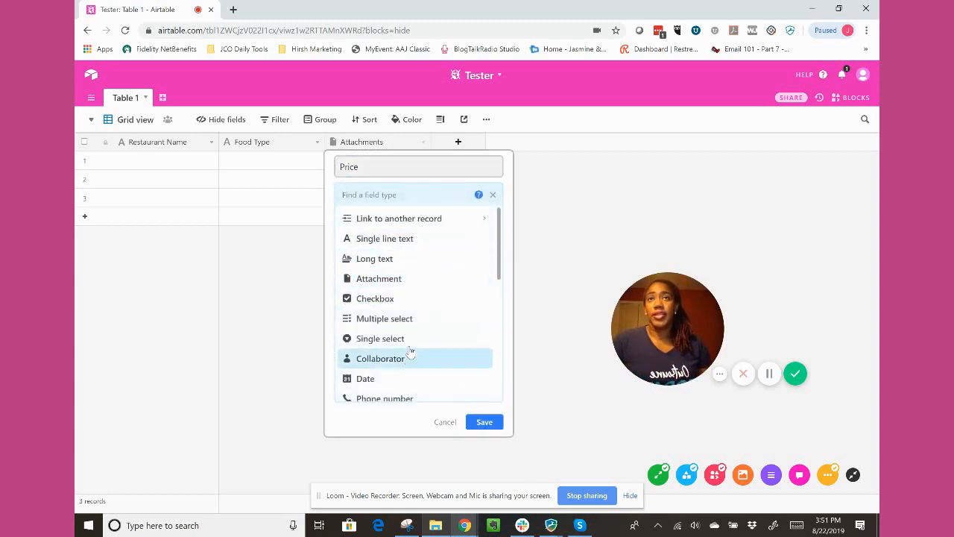
pyautogui.scroll(-3, 412, 350)
pyautogui.scroll(-3, 422, 273)
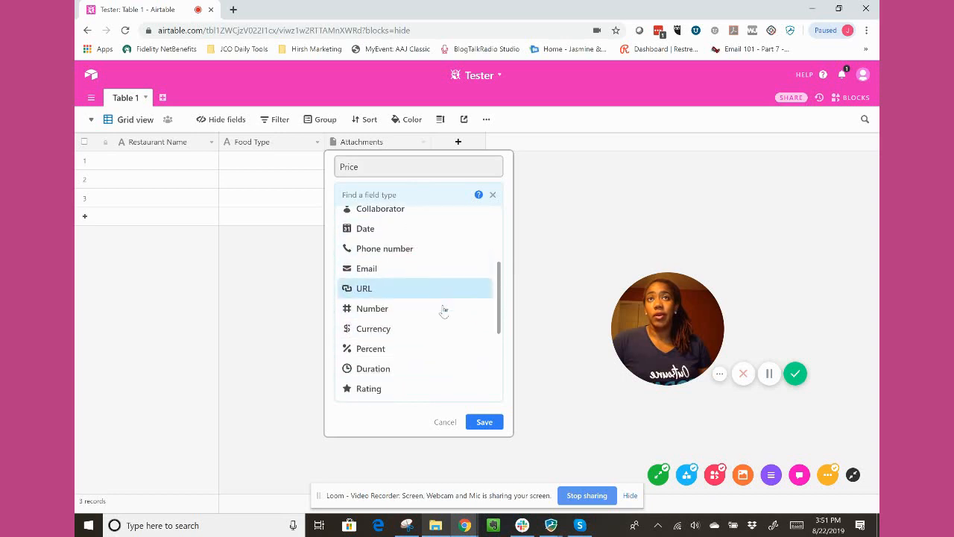
pyautogui.click(437, 243)
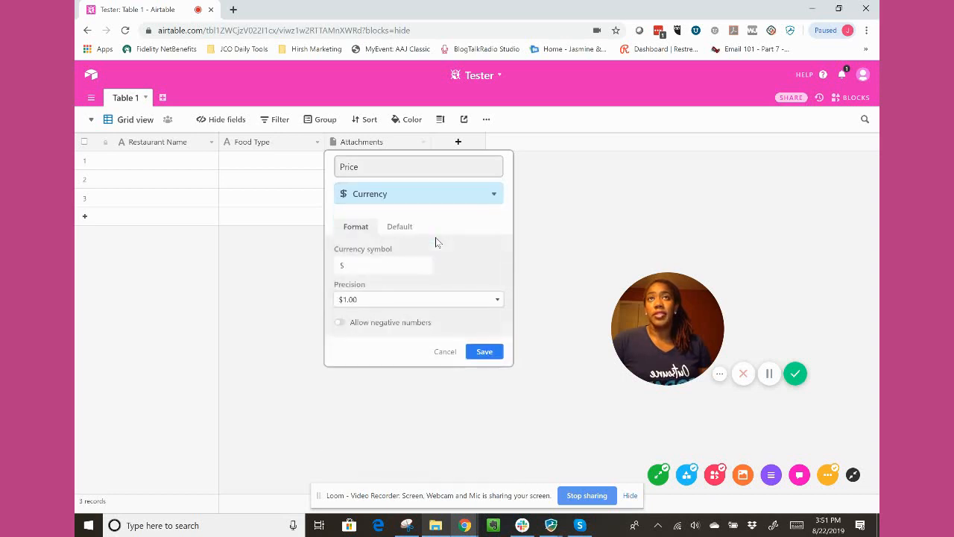
# Keep the Price field's precision at $1.00 with negative numbers disallowed, and save the field.
pyautogui.click(362, 300)
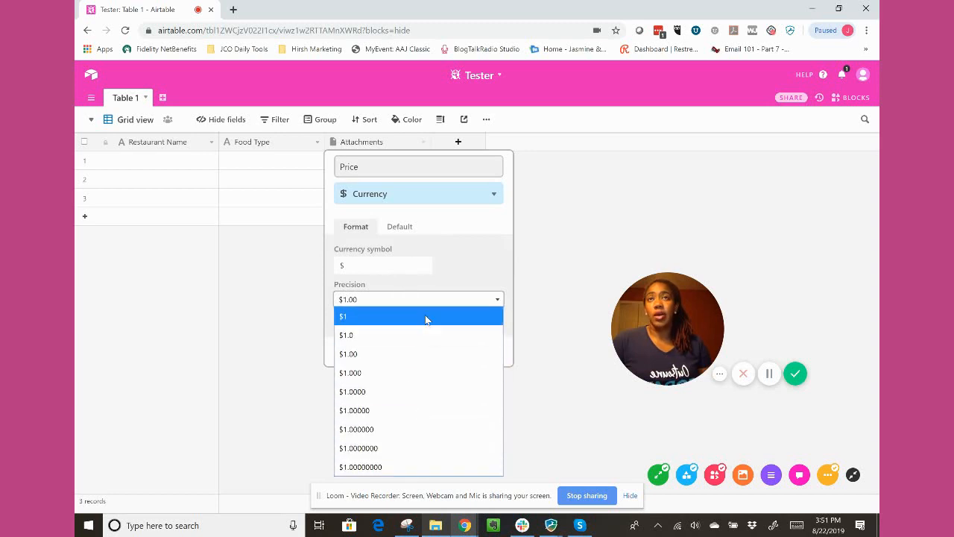
pyautogui.click(422, 354)
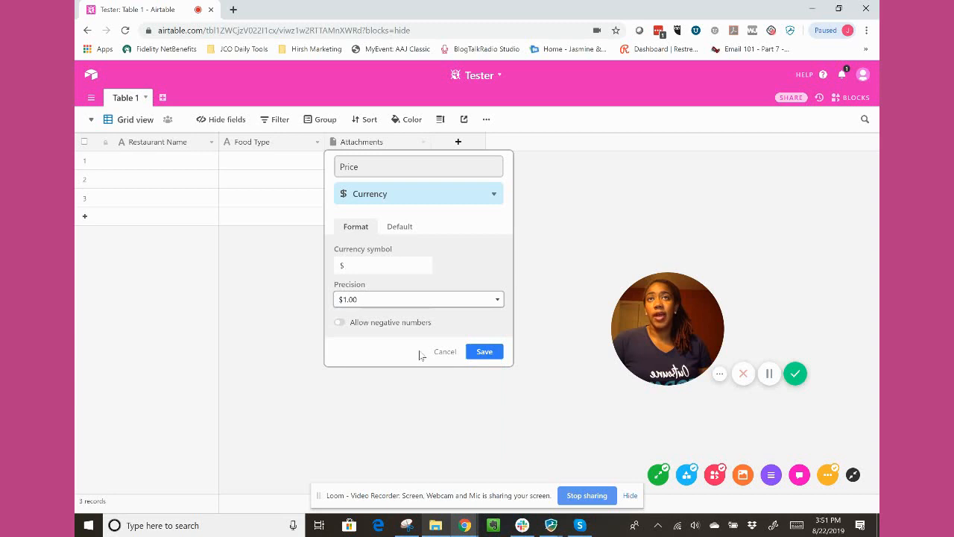
pyautogui.click(340, 324)
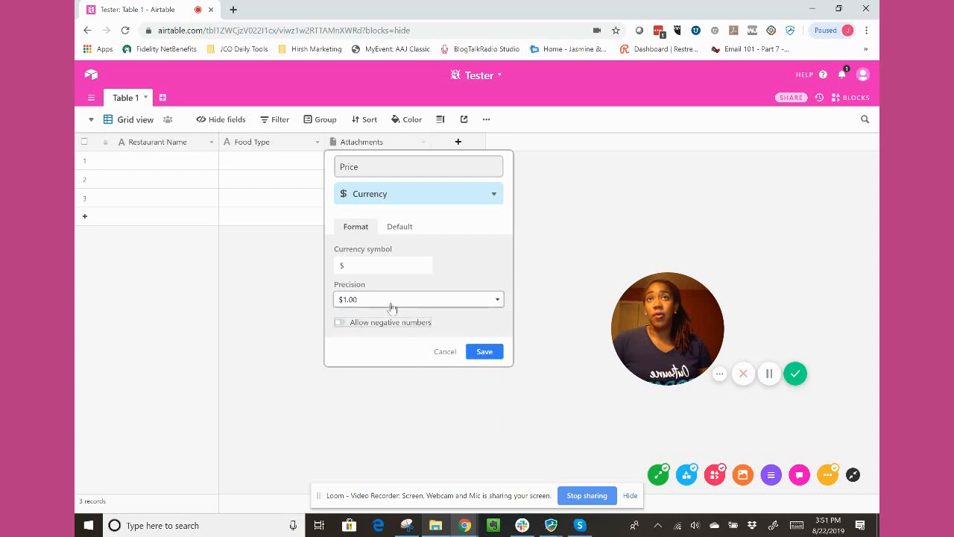
pyautogui.click(484, 353)
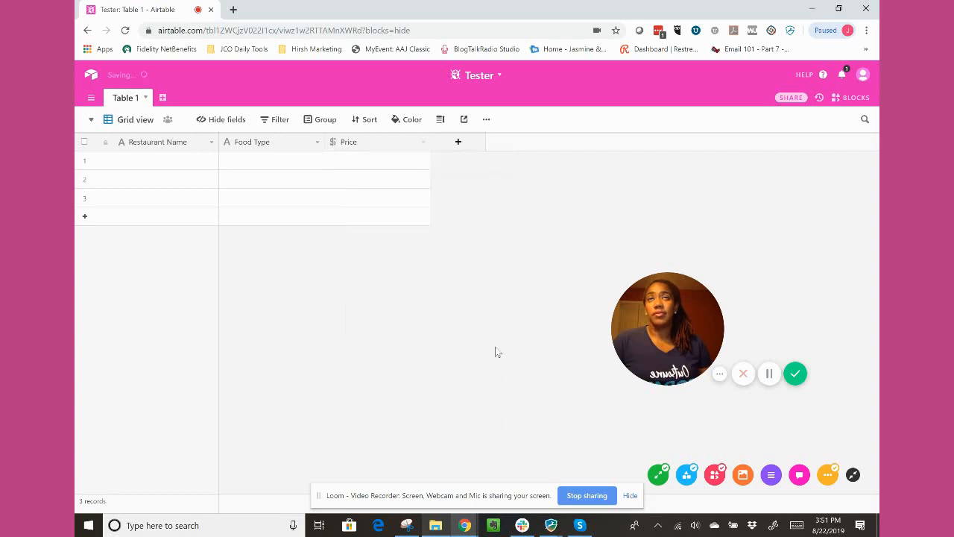
# Add a fourth field after Price with the Phone number type, keeping its default name, and save it.
pyautogui.click(465, 148)
pyautogui.click(522, 194)
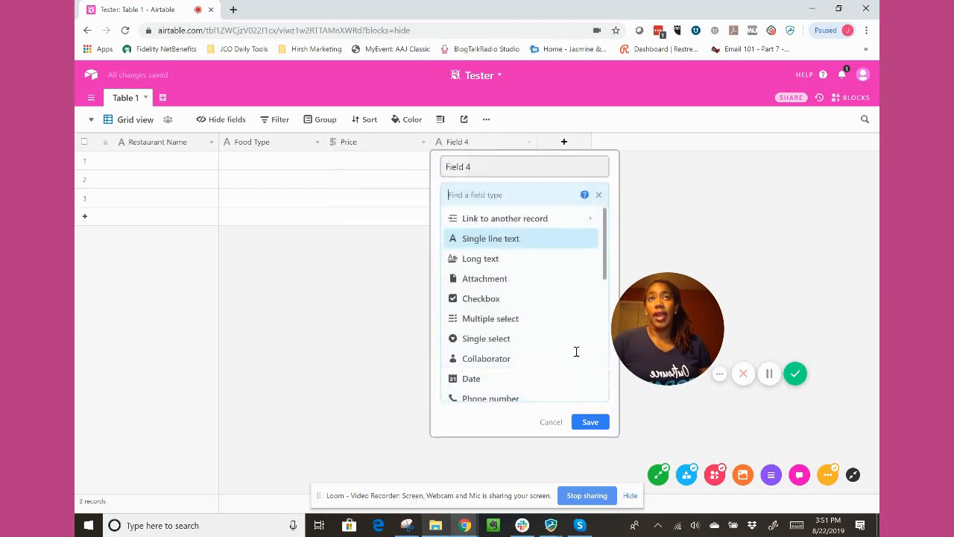
pyautogui.click(514, 399)
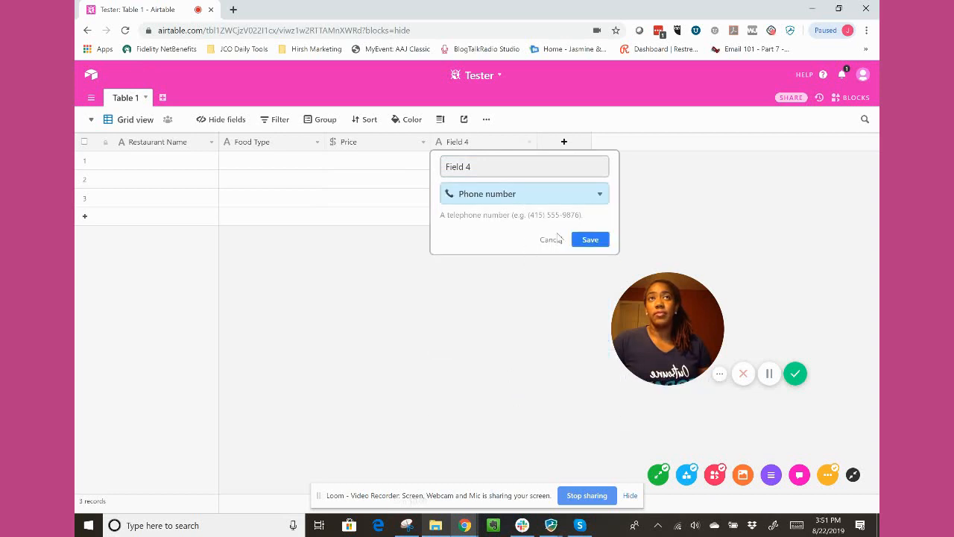
pyautogui.click(589, 240)
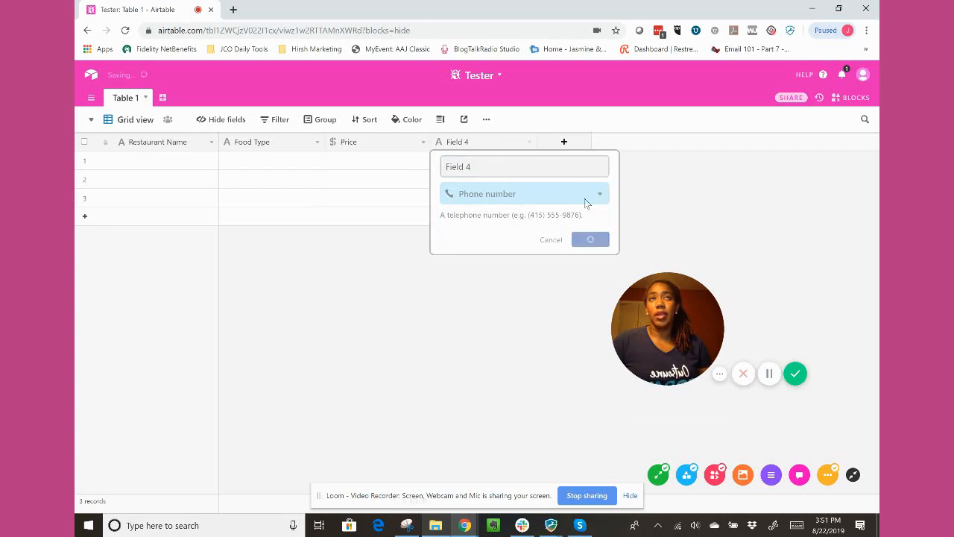
# Add a fifth field after the phone number field, leaving its default name and Single line text type.
pyautogui.click(564, 143)
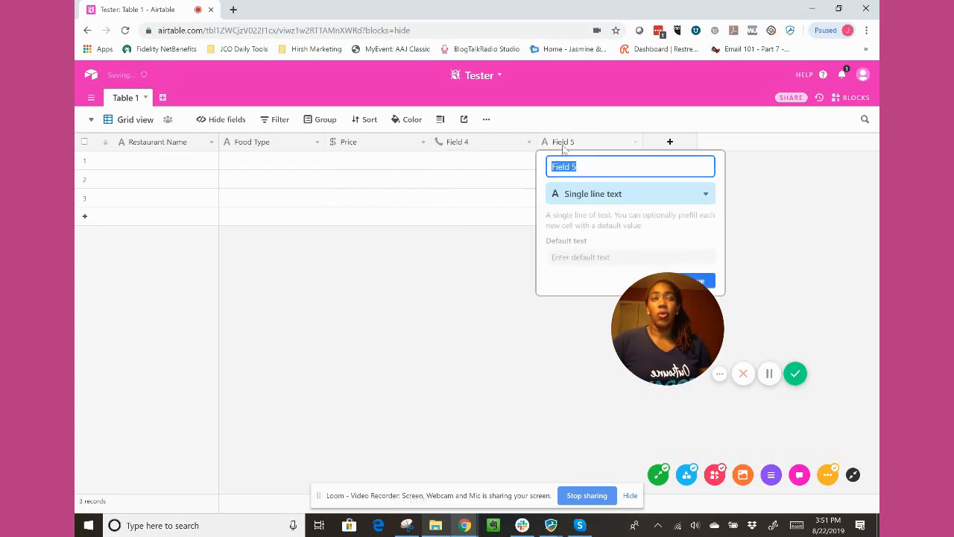
pyautogui.click(586, 194)
pyautogui.moveTo(644, 349); pyautogui.dragTo(123, 434)
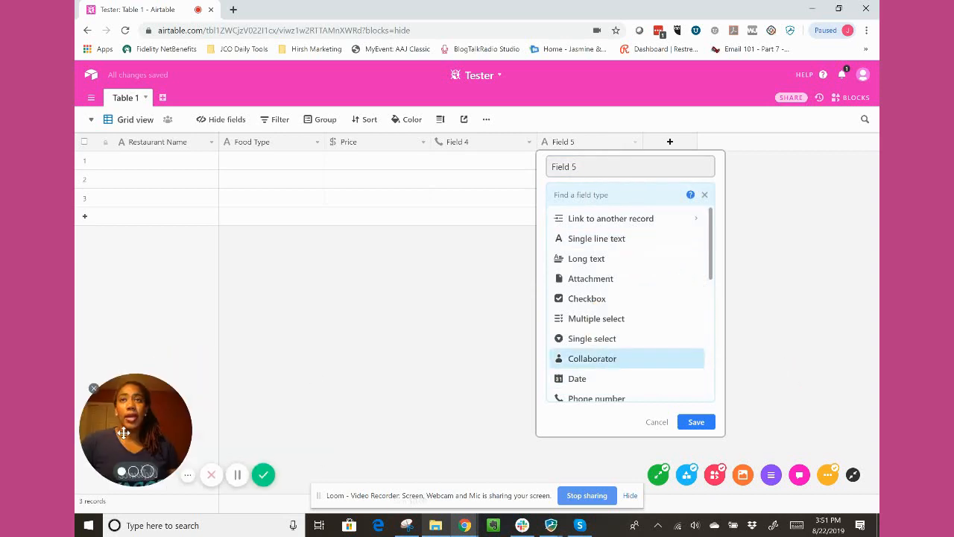
pyautogui.click(317, 407)
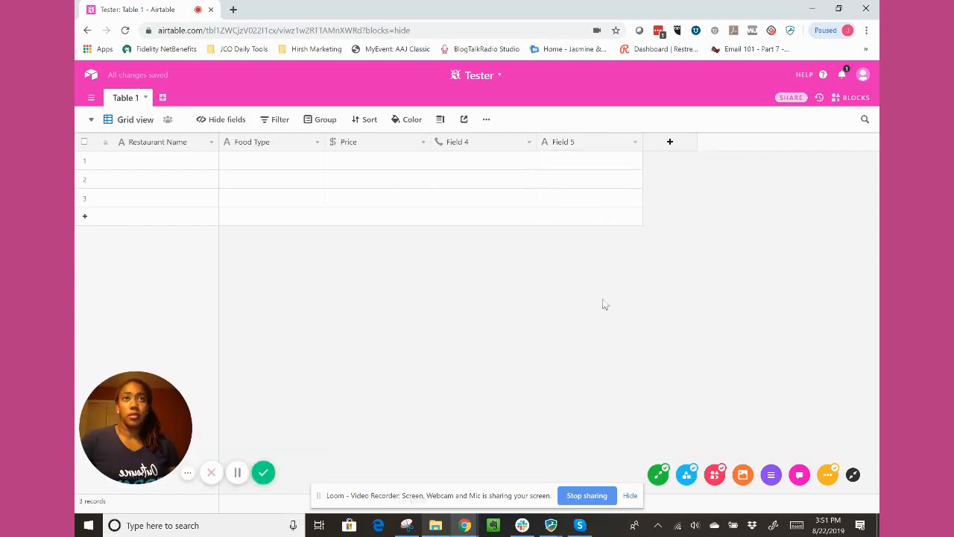
# Change Field 5's type to Email and save the field.
pyautogui.click(587, 144)
pyautogui.click(634, 142)
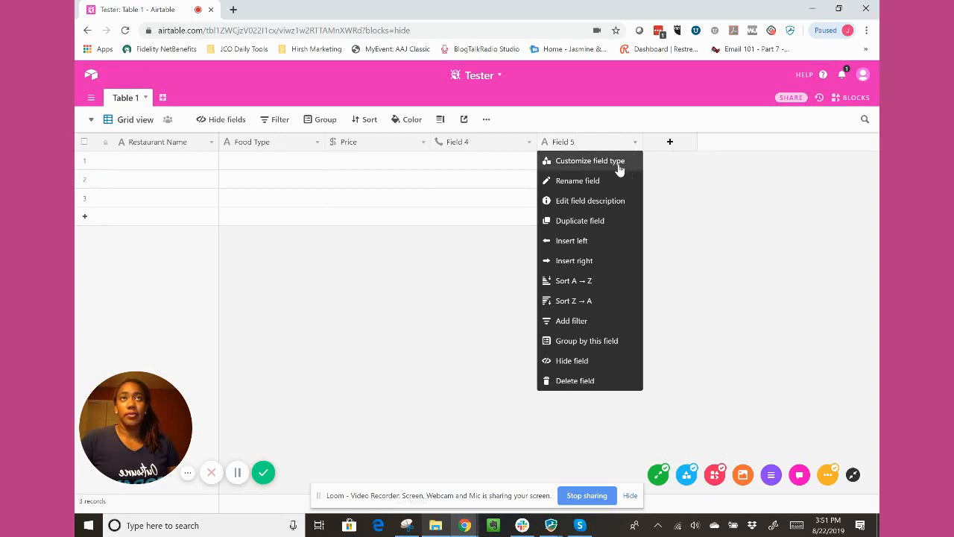
pyautogui.click(619, 166)
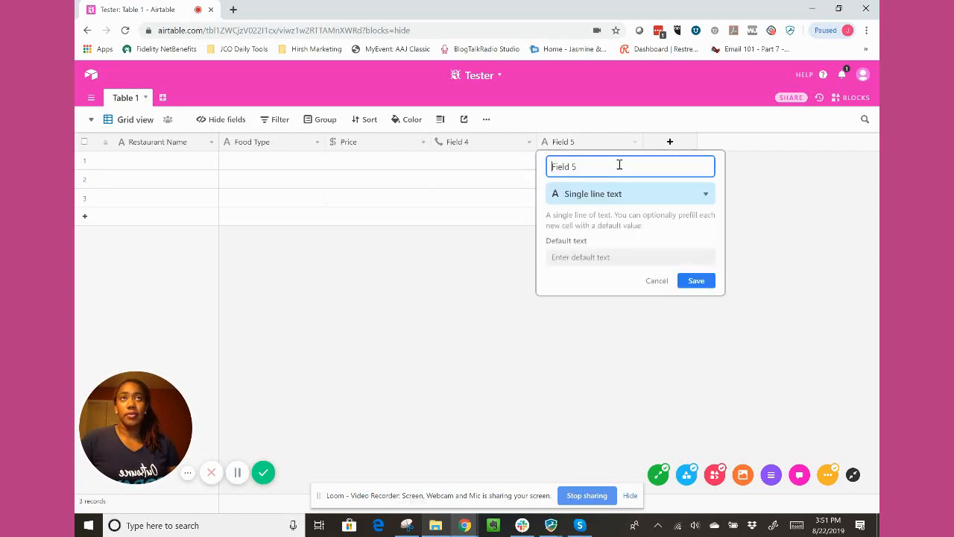
pyautogui.click(642, 196)
pyautogui.scroll(-1, 645, 343)
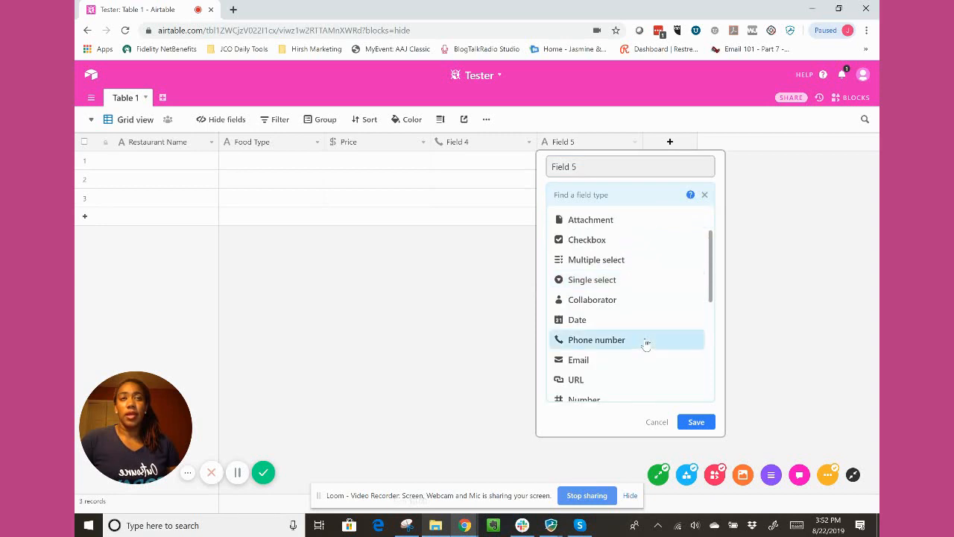
pyautogui.scroll(-1, 645, 343)
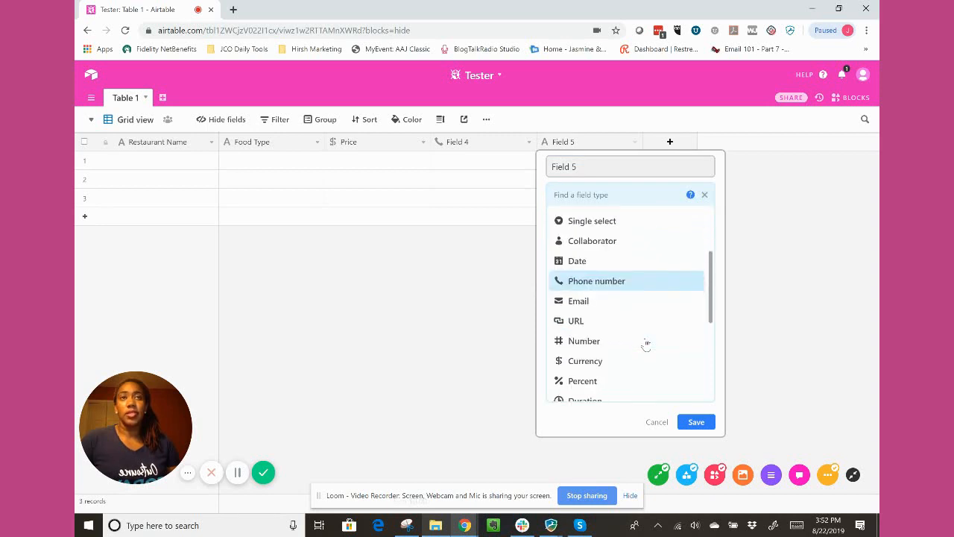
pyautogui.click(586, 306)
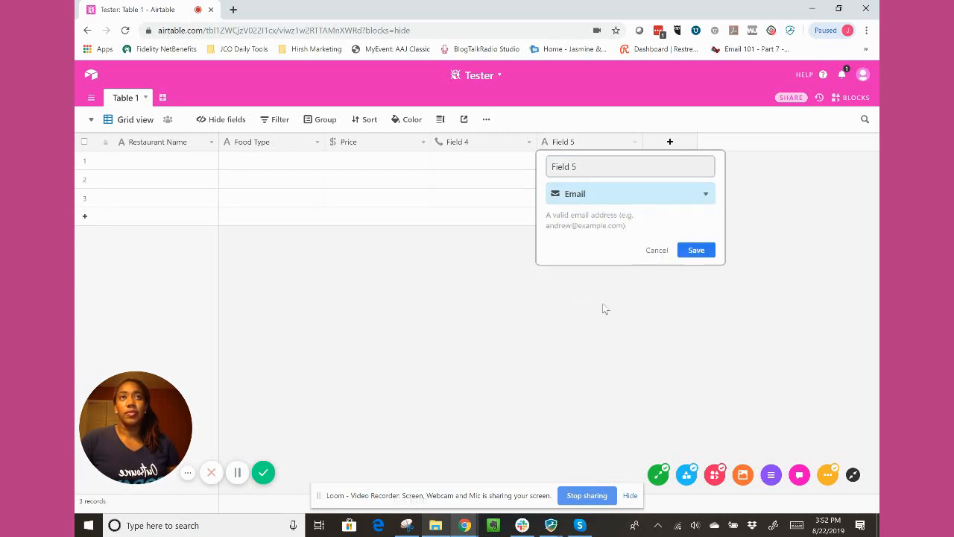
pyautogui.click(696, 251)
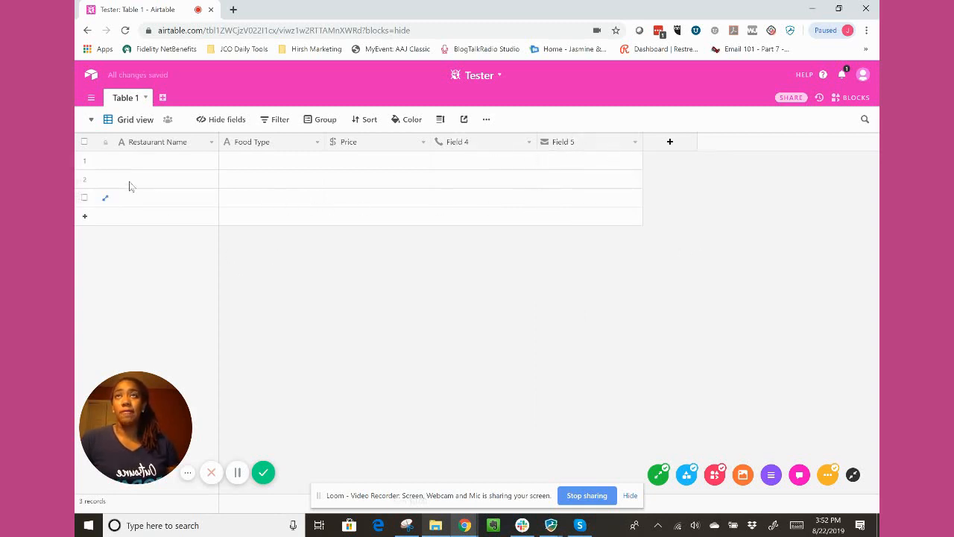
# Fill in the first record with Chili's as Restaurant Name, American as Food Type and 20 as Price.
pyautogui.click(147, 164)
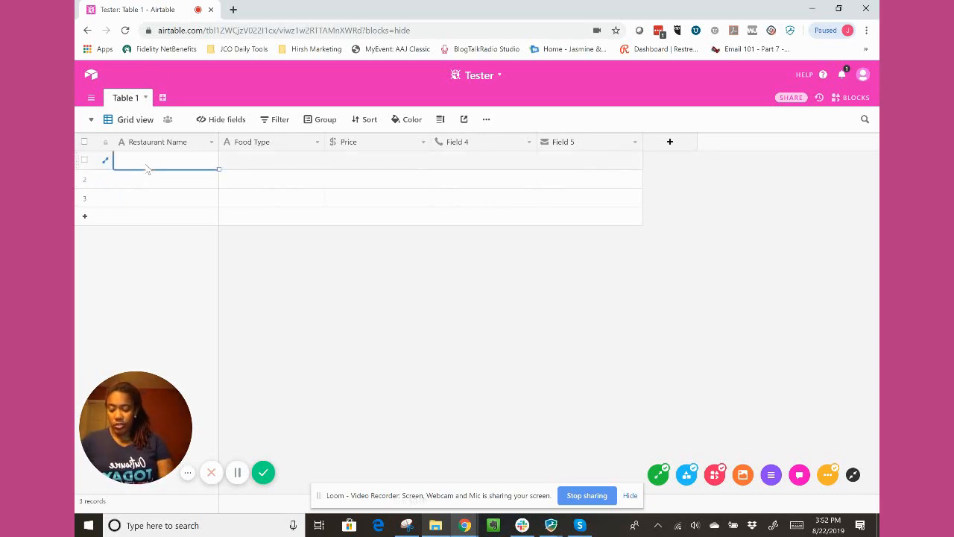
pyautogui.write("Chili's")
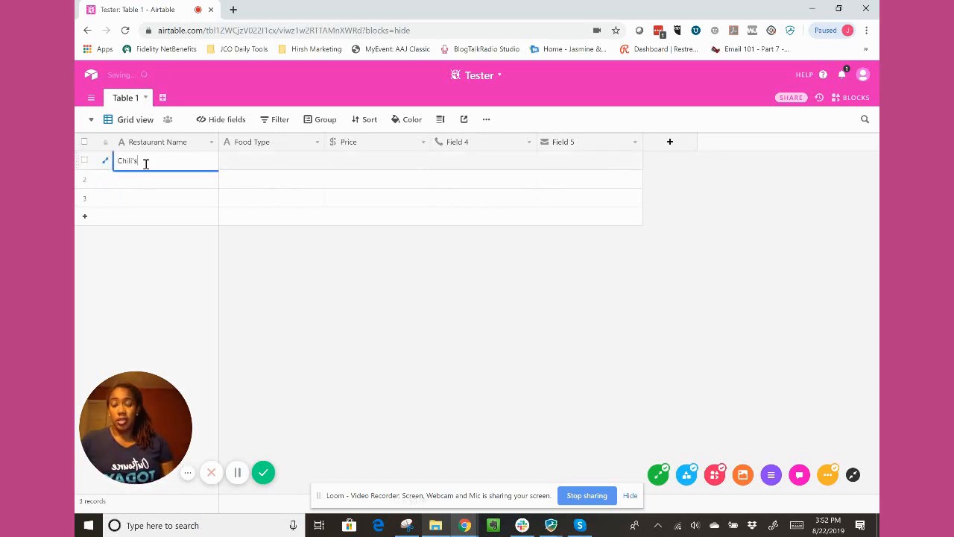
pyautogui.click(247, 163)
pyautogui.write('American')
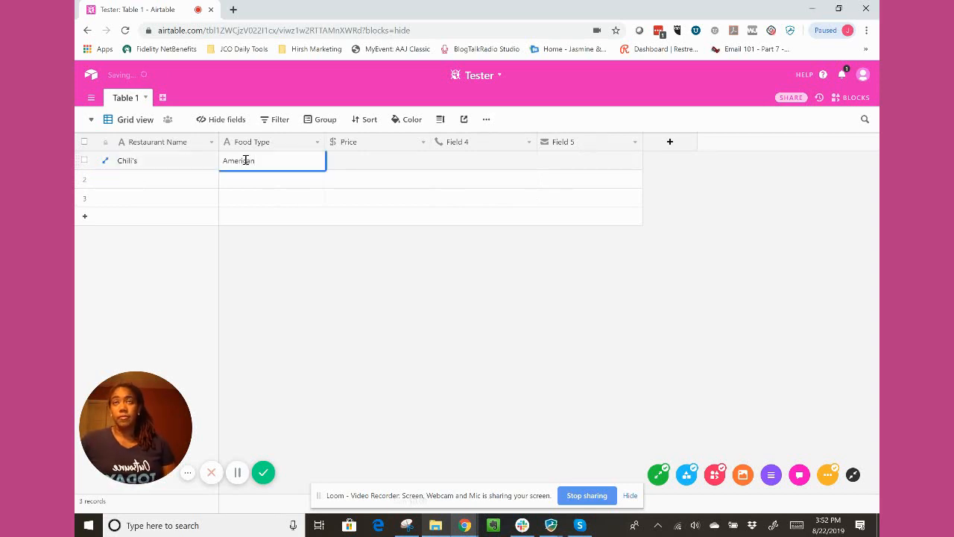
pyautogui.click(408, 166)
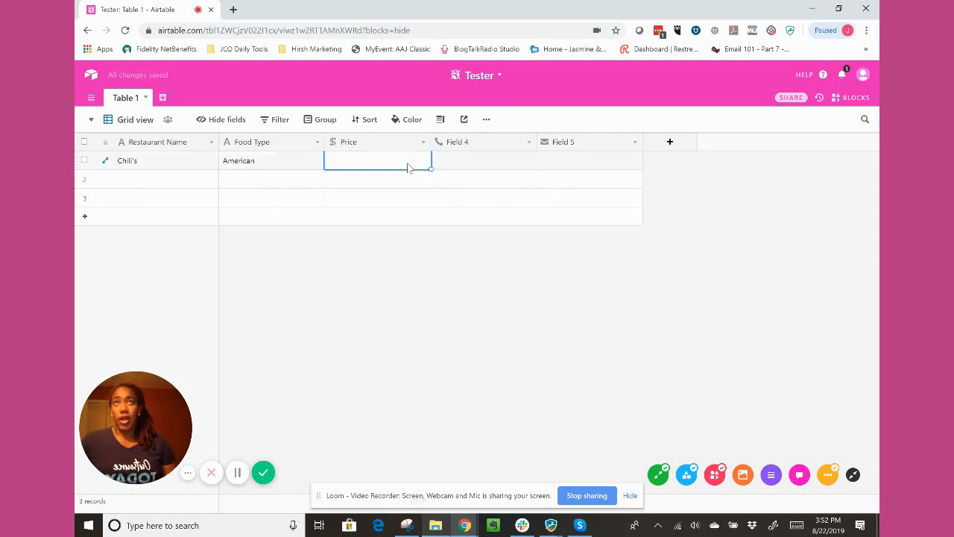
pyautogui.write('20')
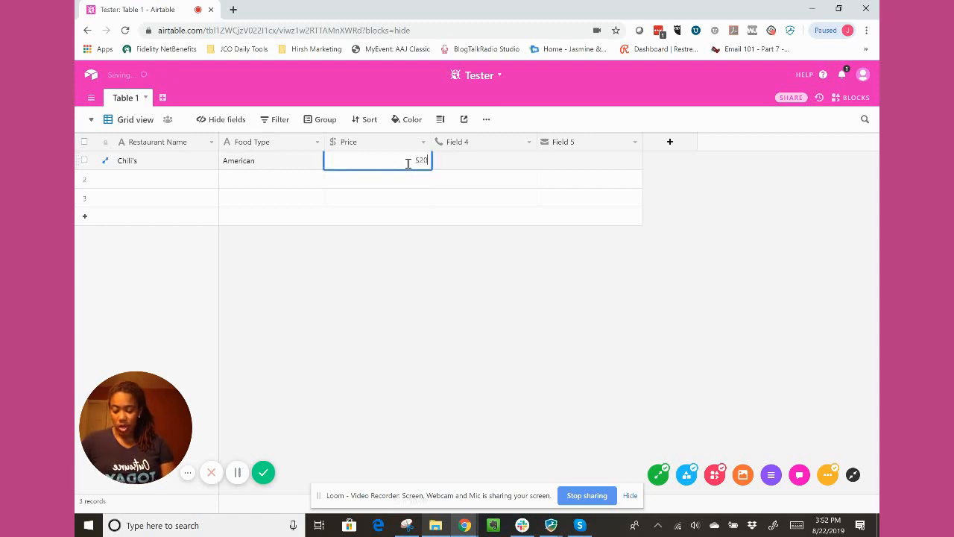
# Enter the phone number in Field 4 and the contact's e-mail in Field 5 of the Chili's record.
pyautogui.click(478, 162)
pyautogui.write('555-555-55')
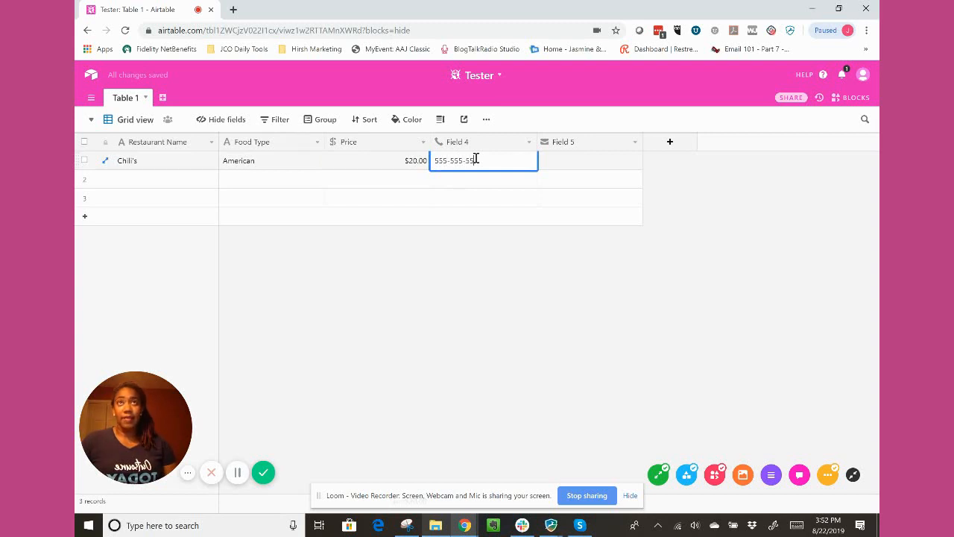
pyautogui.write('55')
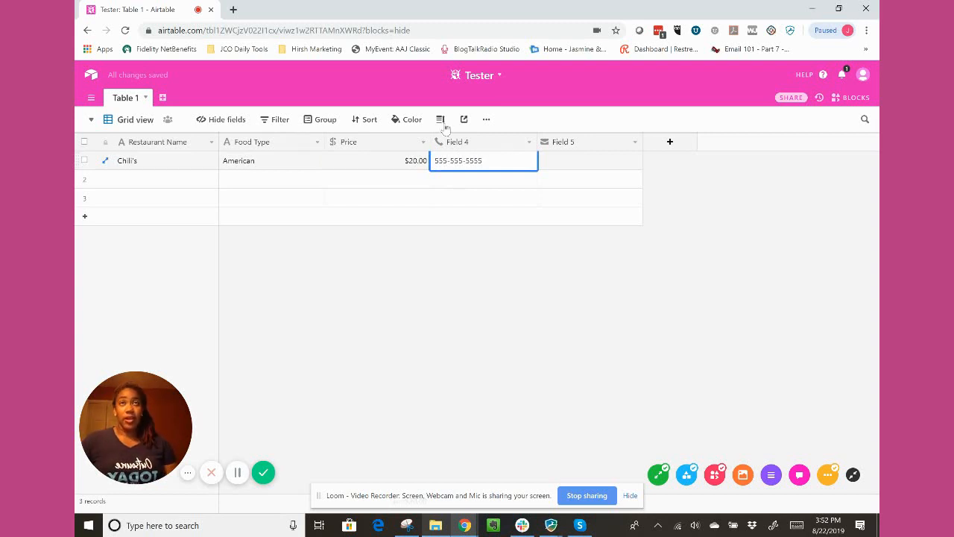
pyautogui.click(577, 160)
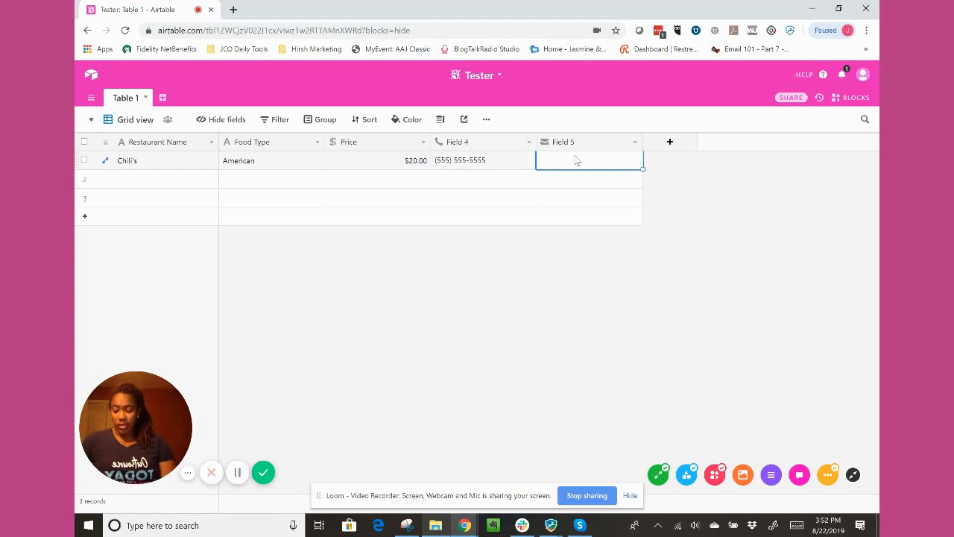
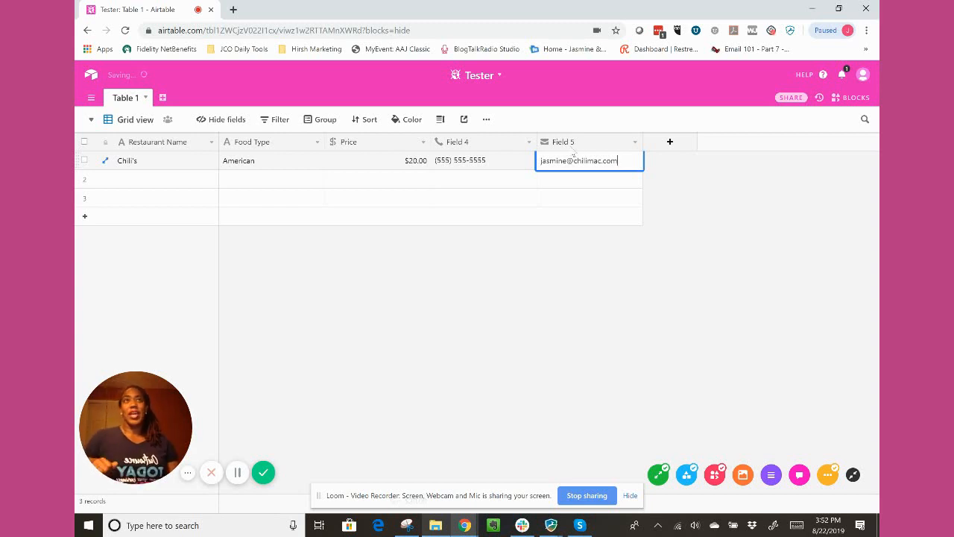
# Add an empty fourth record at the end of the table and return to the Chili's name cell.
pyautogui.click(213, 216)
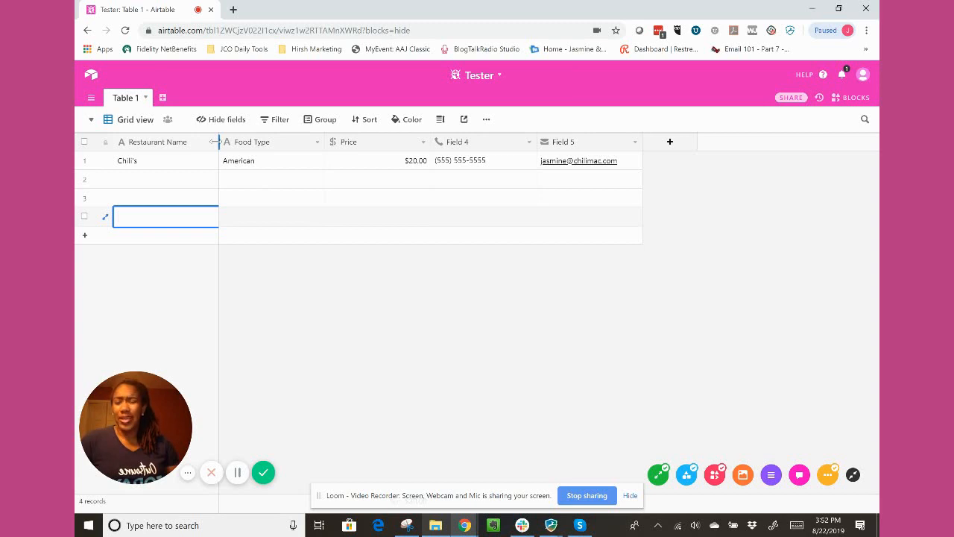
pyautogui.click(173, 186)
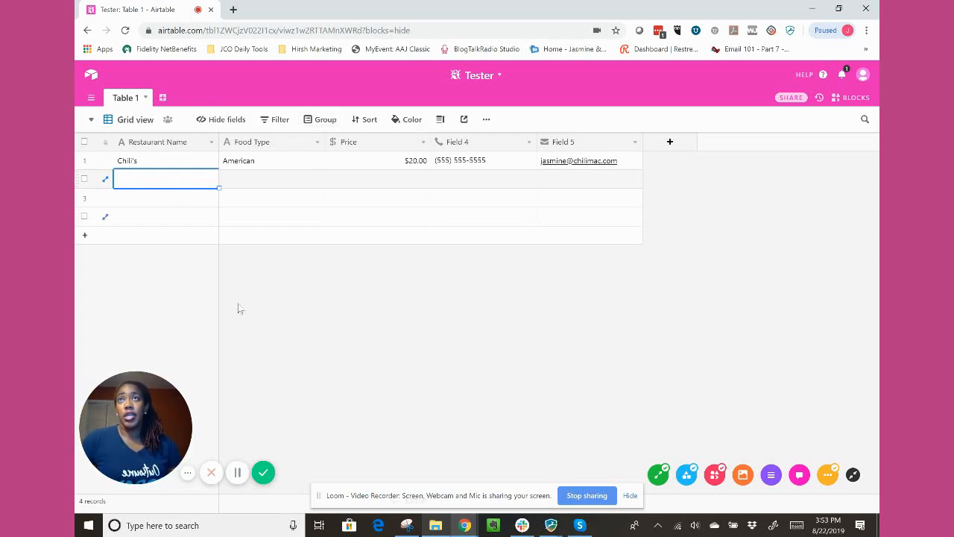
pyautogui.click(173, 162)
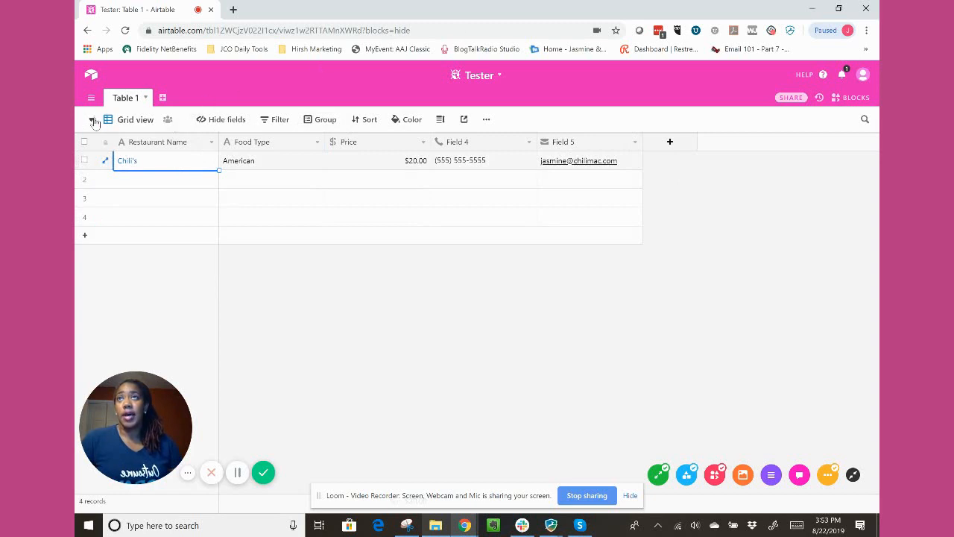
# Add a Form view to Table 1.
pyautogui.click(138, 124)
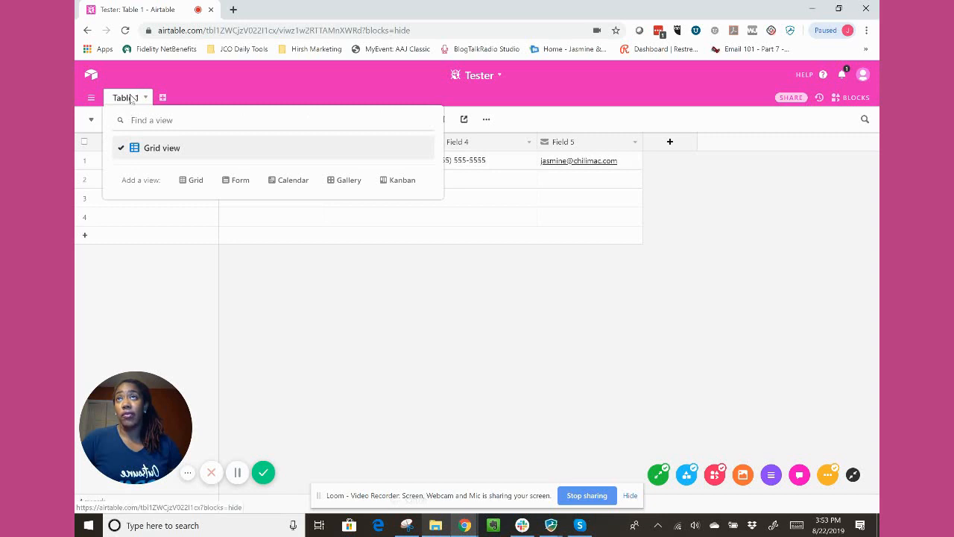
pyautogui.click(126, 98)
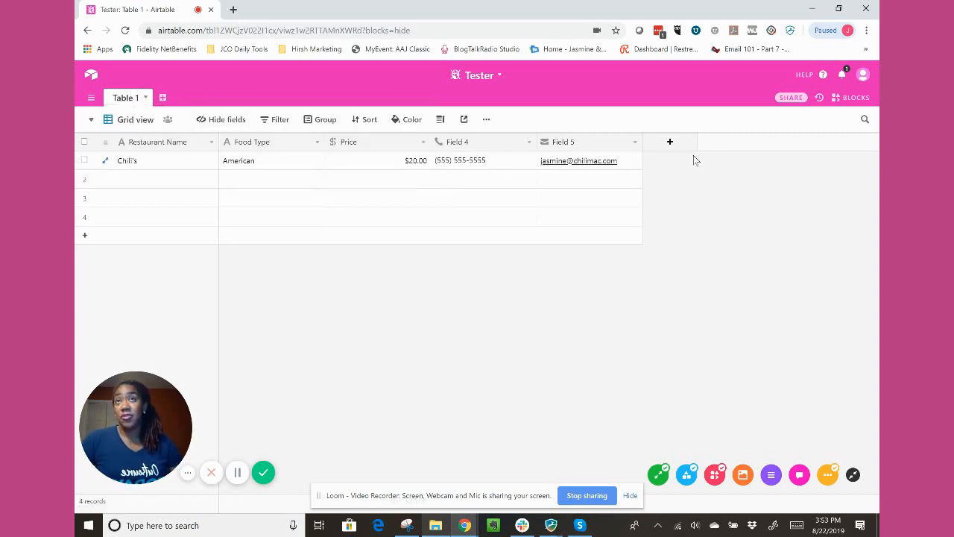
pyautogui.click(137, 119)
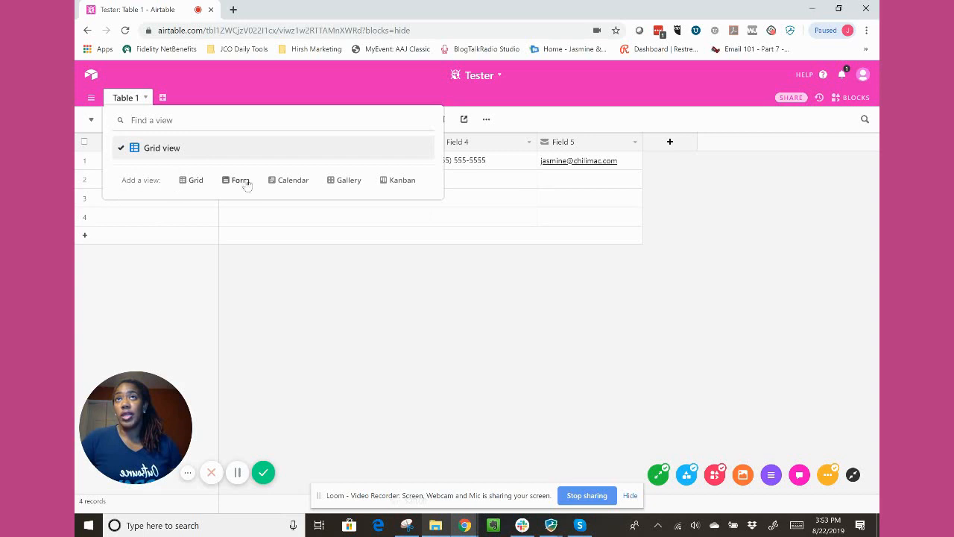
pyautogui.moveTo(193, 186)
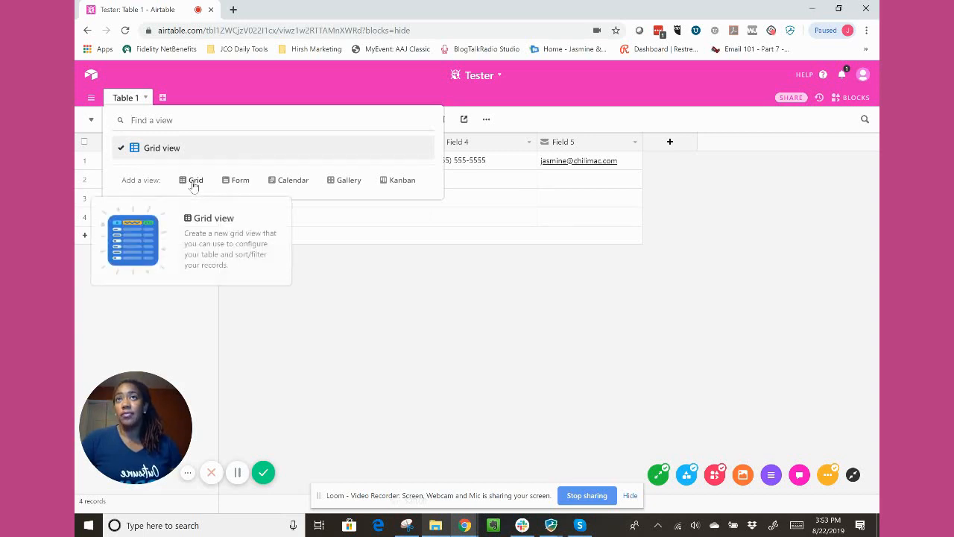
pyautogui.moveTo(227, 184)
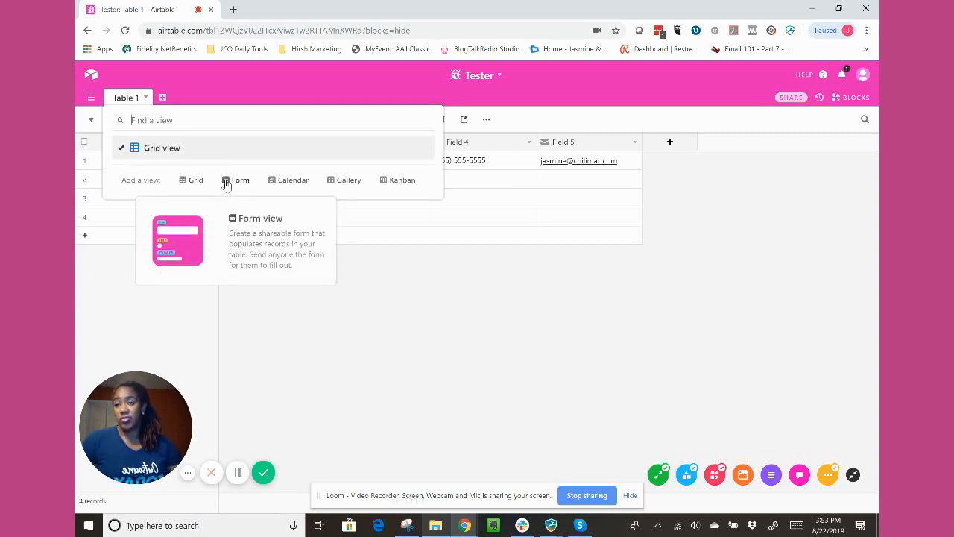
pyautogui.click(227, 185)
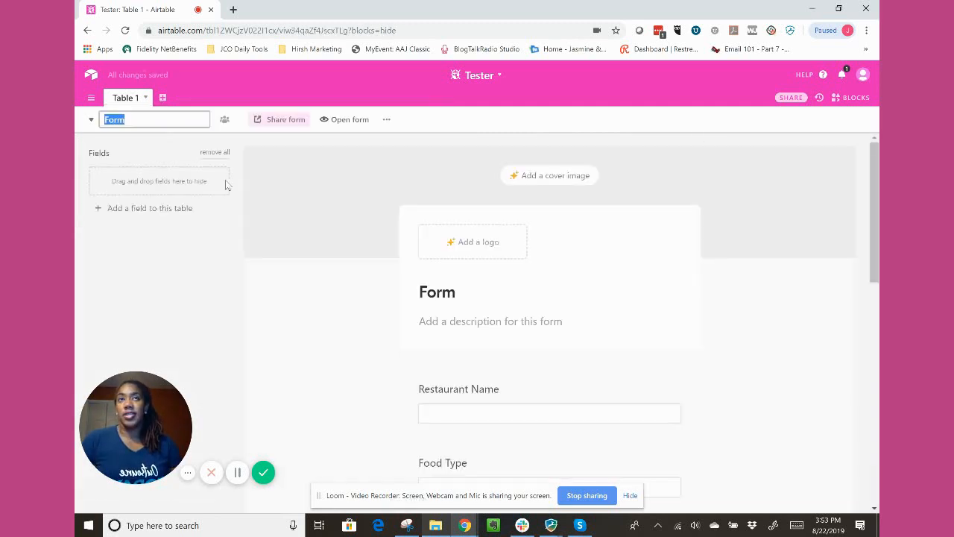
# Look through the form's header, fields, submit section and after-submission settings, keeping its default name and dismissing the Pro plan offer.
pyautogui.scroll(-2, 517, 409)
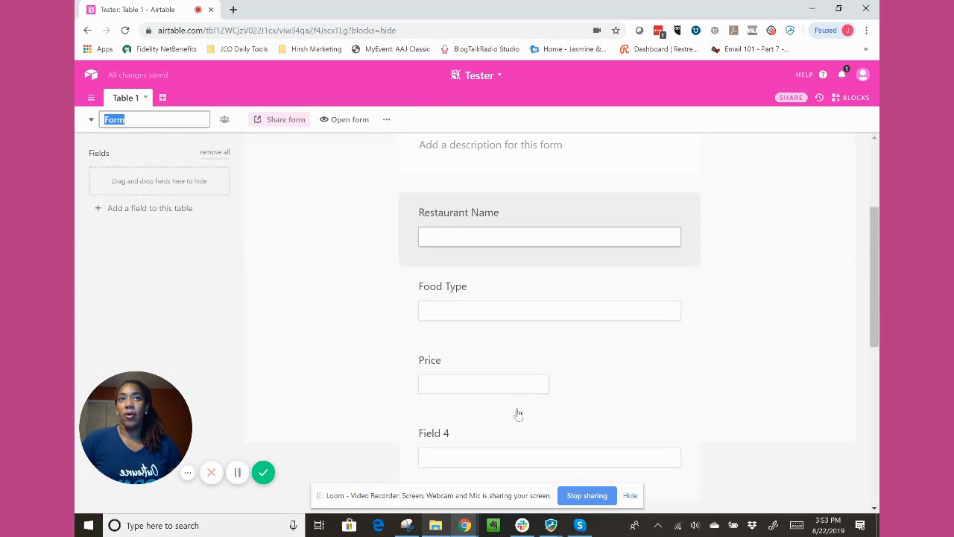
pyautogui.scroll(-5, 523, 416)
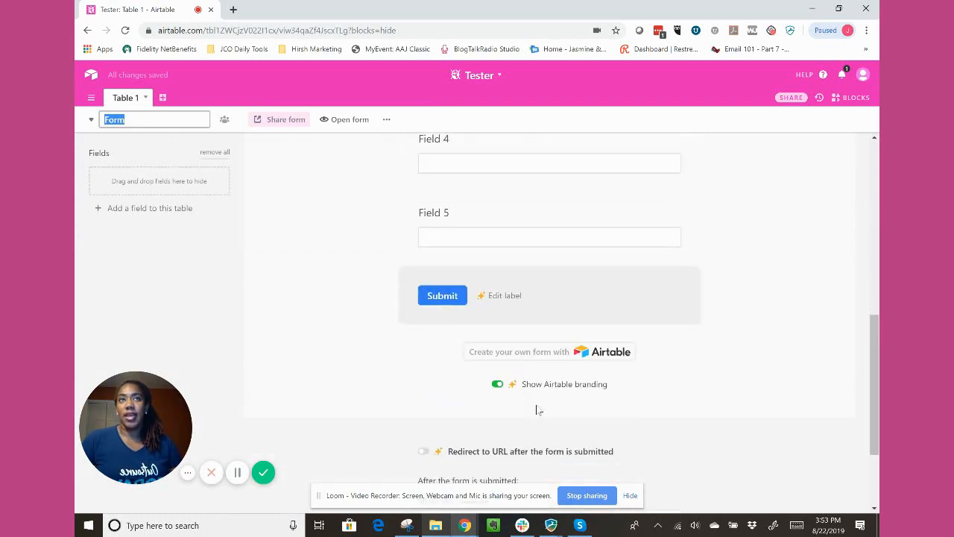
pyautogui.scroll(4, 543, 405)
pyautogui.scroll(-5, 542, 405)
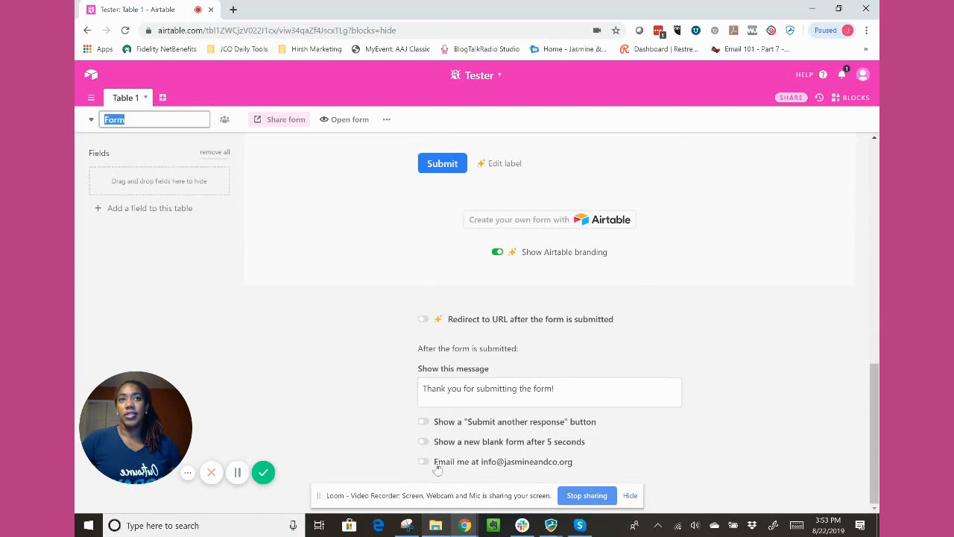
pyautogui.scroll(8, 462, 319)
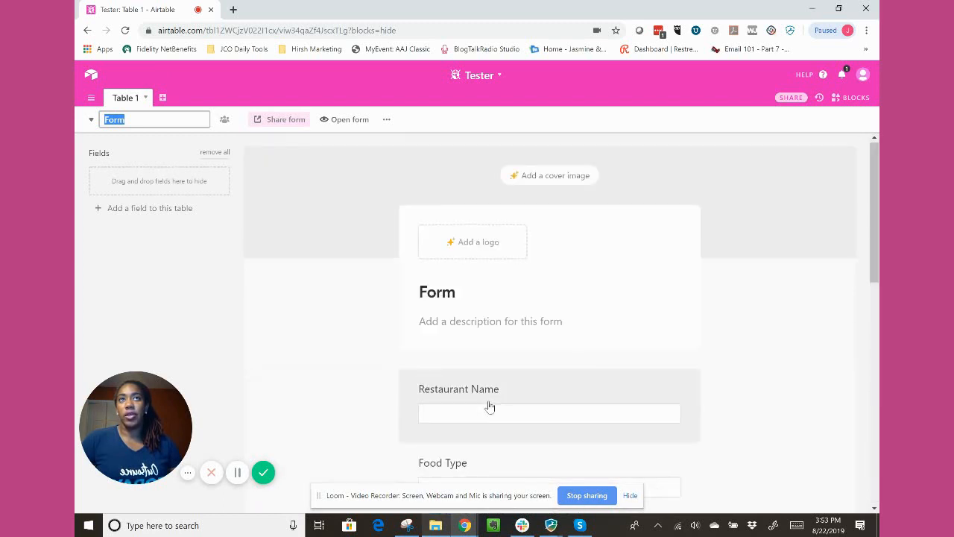
pyautogui.click(256, 171)
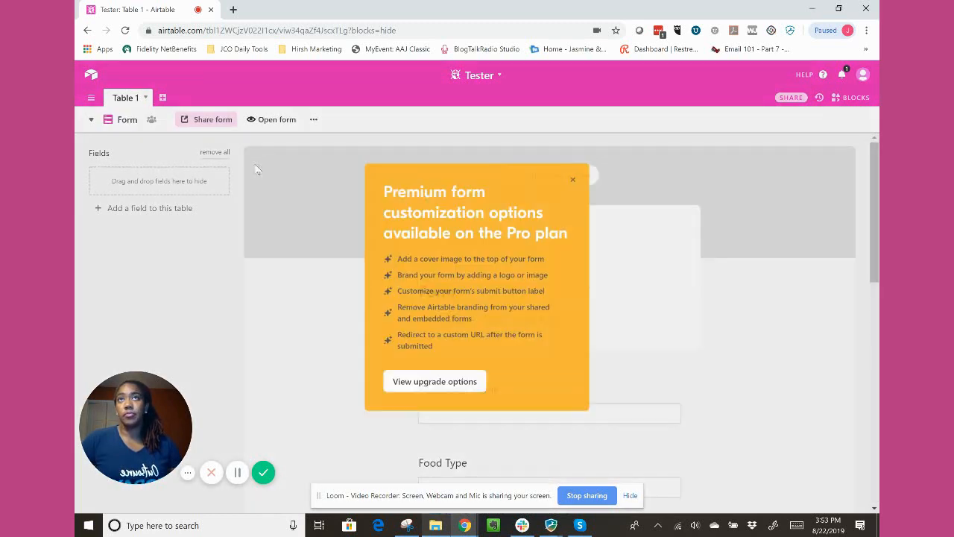
pyautogui.click(574, 181)
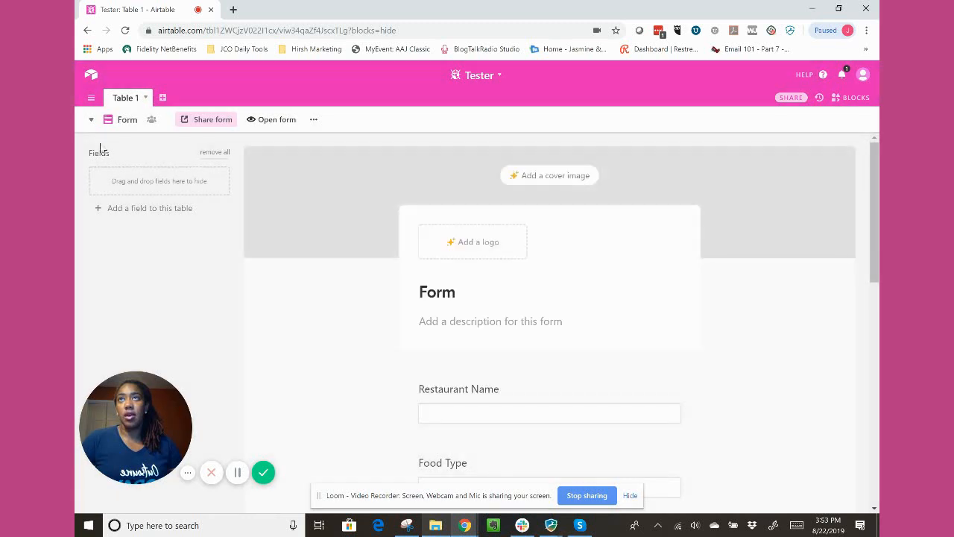
# Add a Calendar view without choosing a date field, and a Gallery view, both with their default names.
pyautogui.click(112, 123)
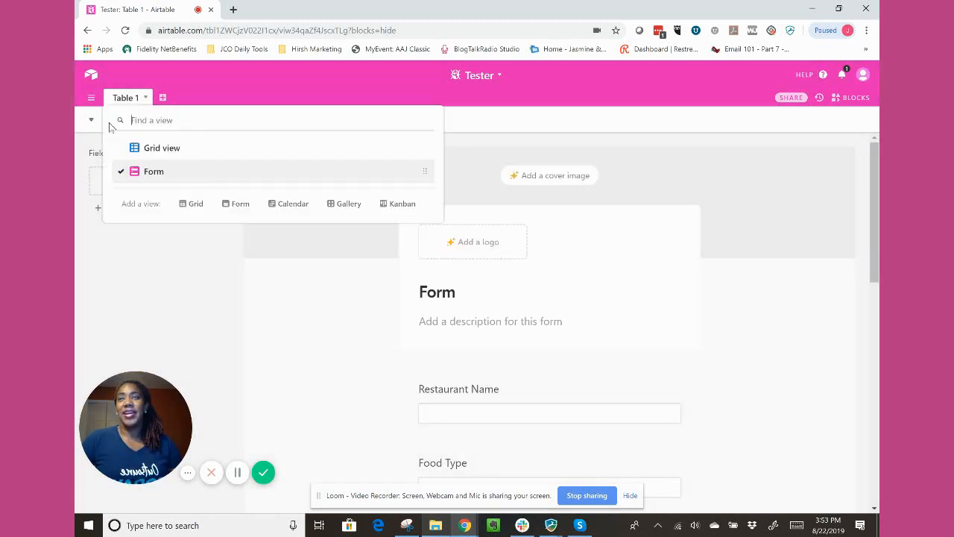
pyautogui.click(290, 204)
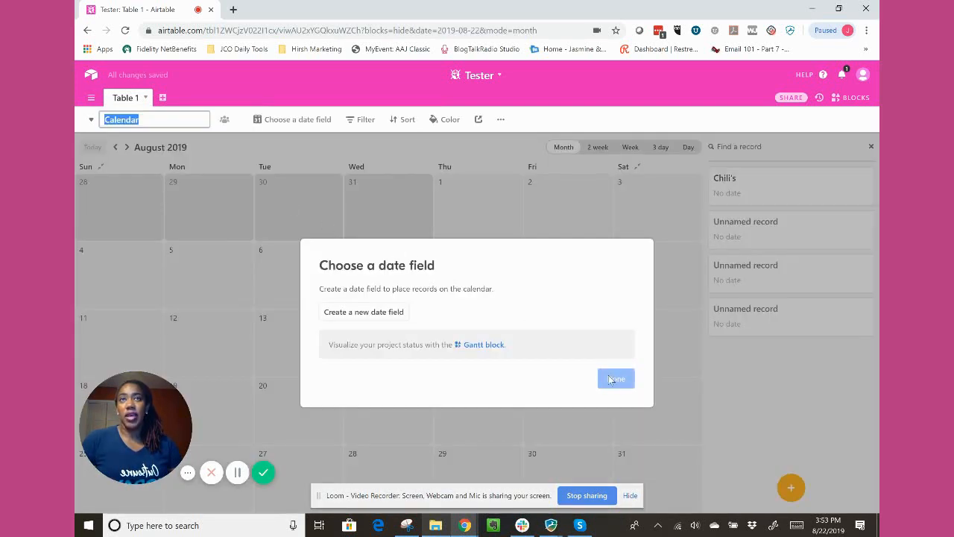
pyautogui.click(91, 120)
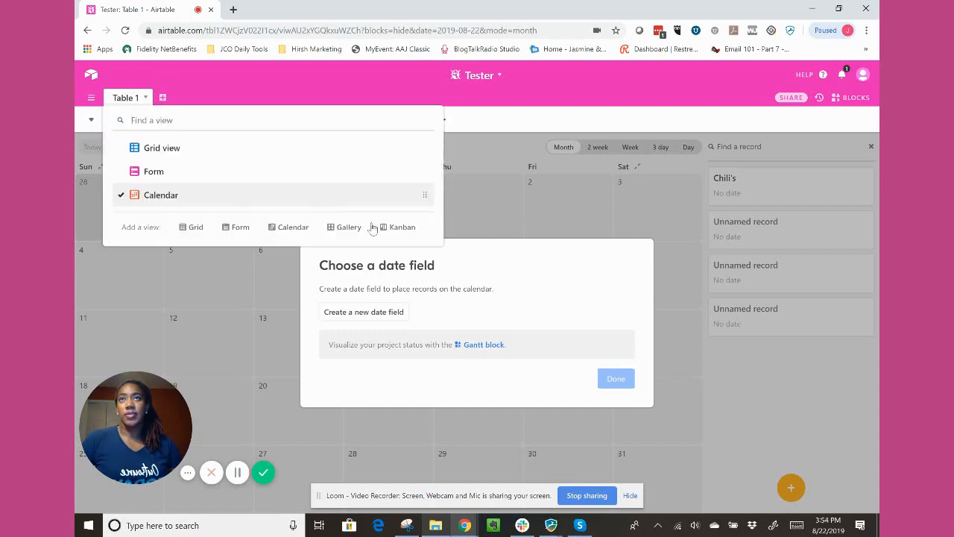
pyautogui.click(348, 227)
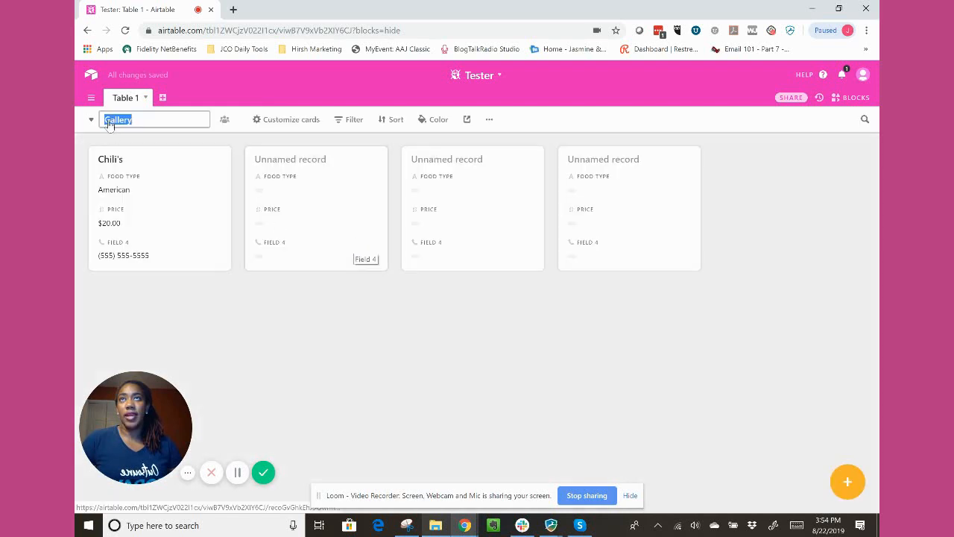
# Return to the Grid view and examine its grouping fields and row height options without applying any.
pyautogui.click(90, 121)
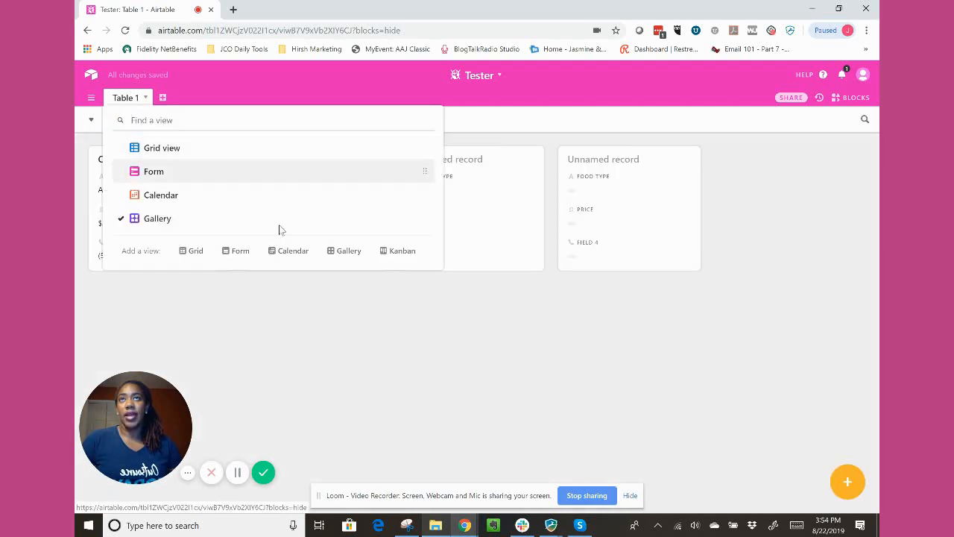
pyautogui.click(176, 150)
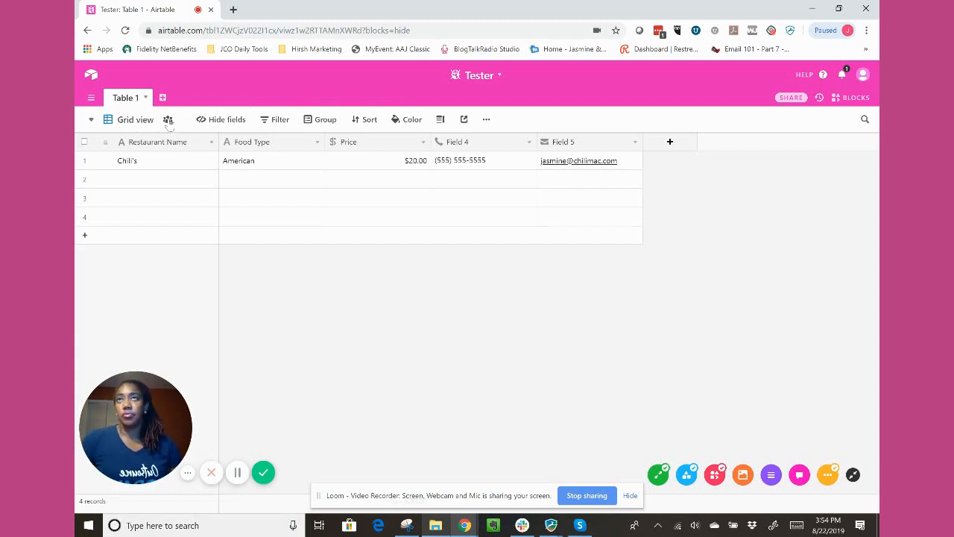
pyautogui.moveTo(169, 124)
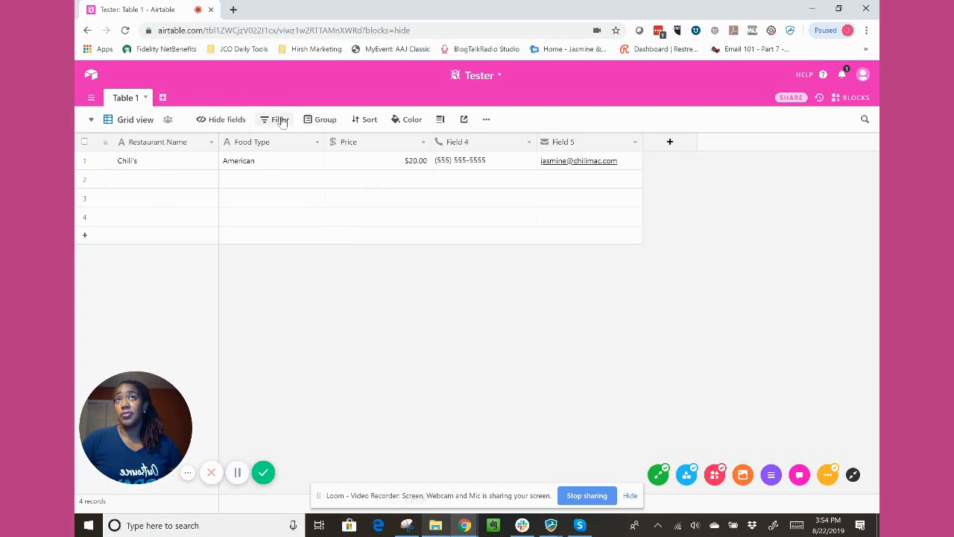
pyautogui.click(318, 122)
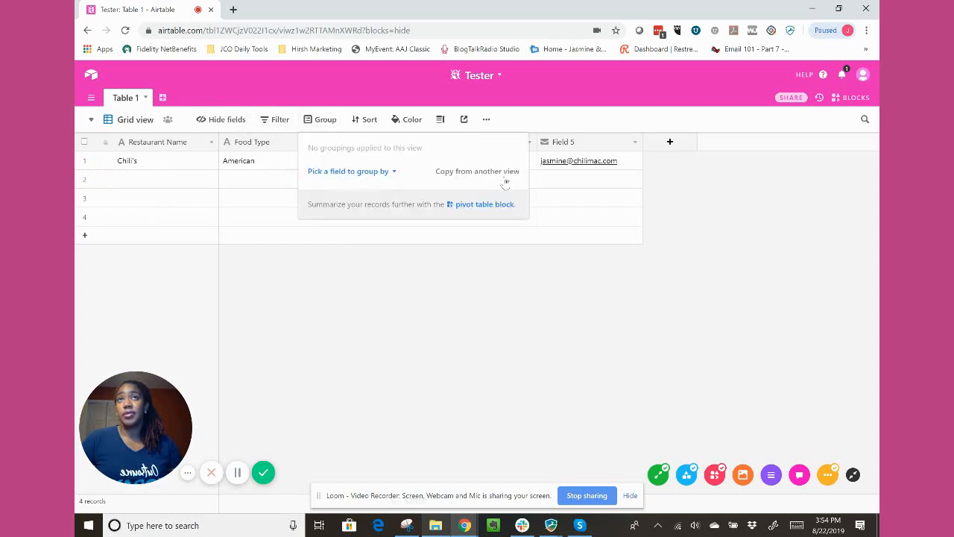
pyautogui.click(391, 175)
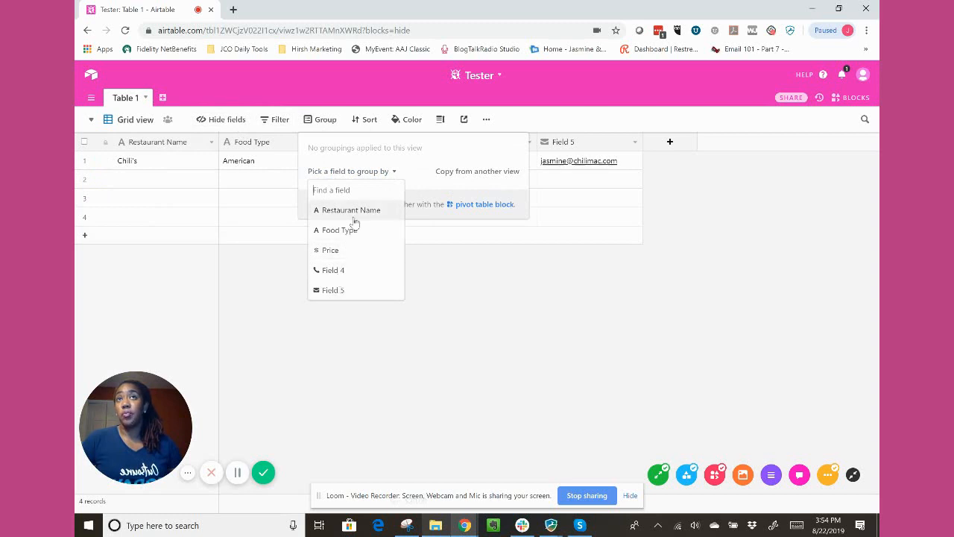
pyautogui.click(270, 203)
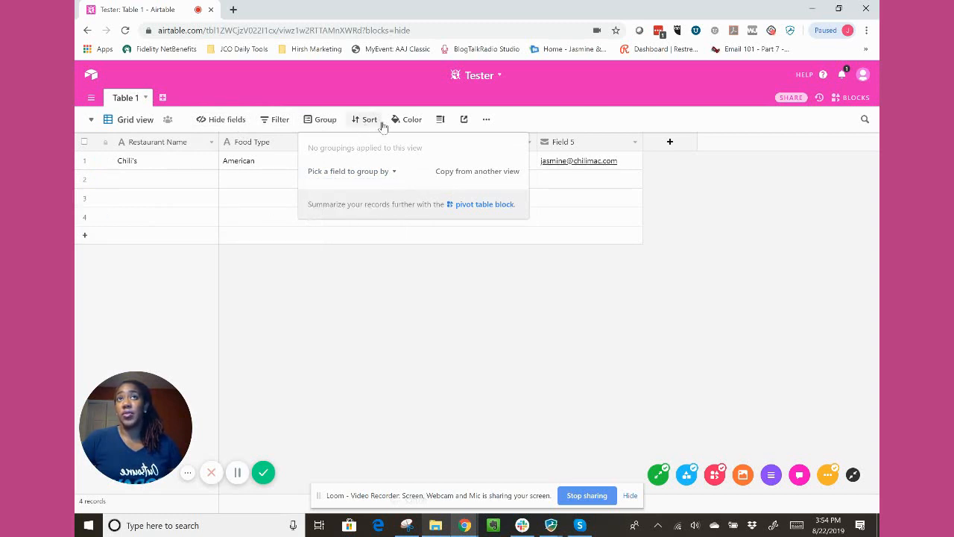
pyautogui.click(285, 183)
pyautogui.click(441, 120)
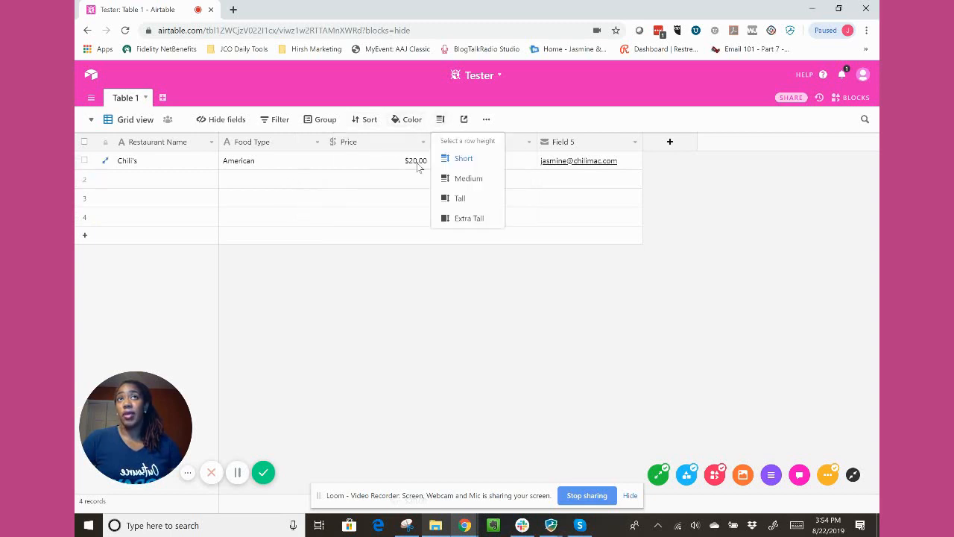
# Try out the Grid view's Medium, Tall and Extra Tall row heights, then set the row height back to Short.
pyautogui.click(422, 166)
pyautogui.click(416, 169)
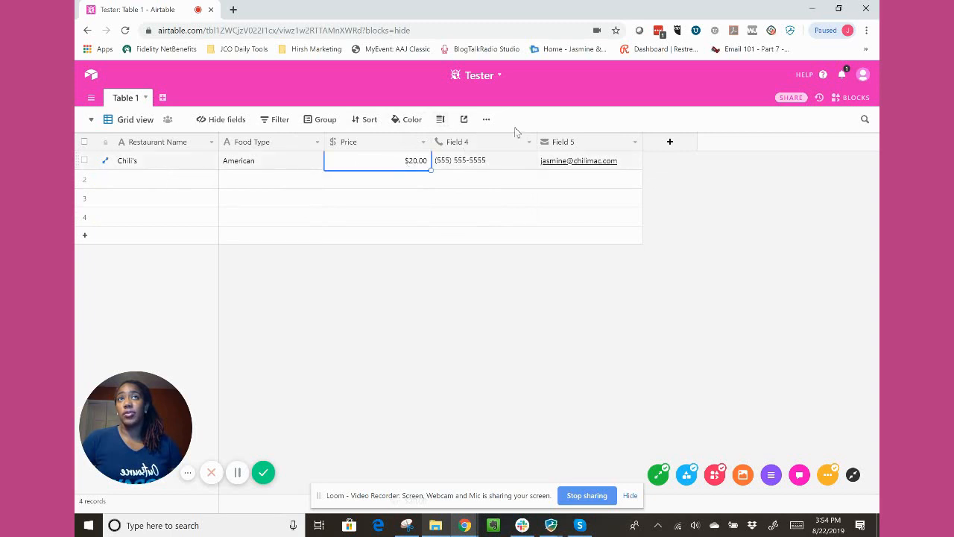
pyautogui.click(441, 119)
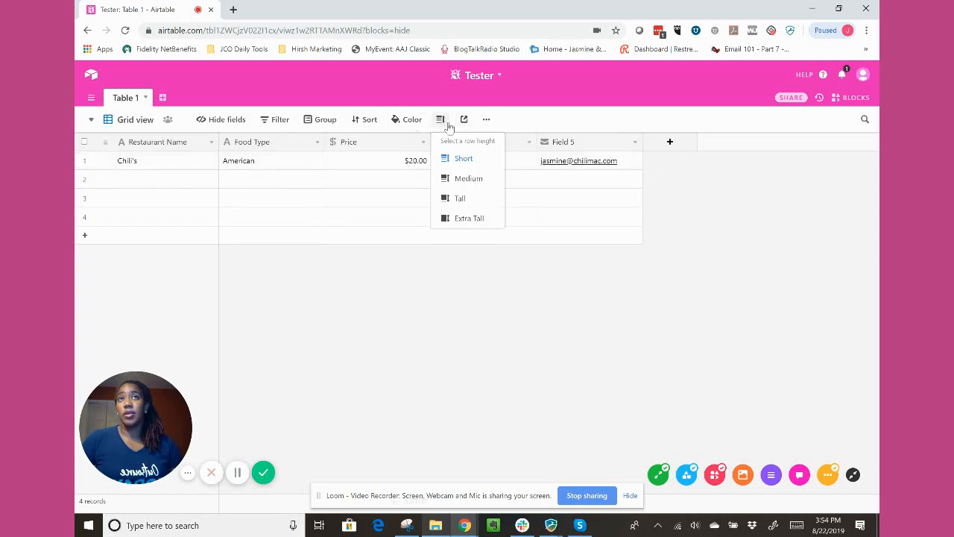
pyautogui.click(472, 218)
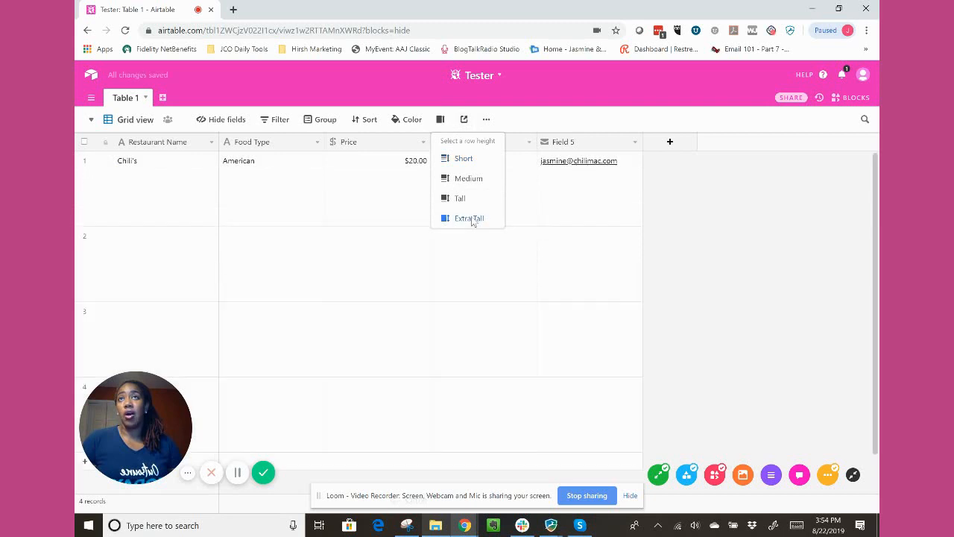
pyautogui.click(468, 179)
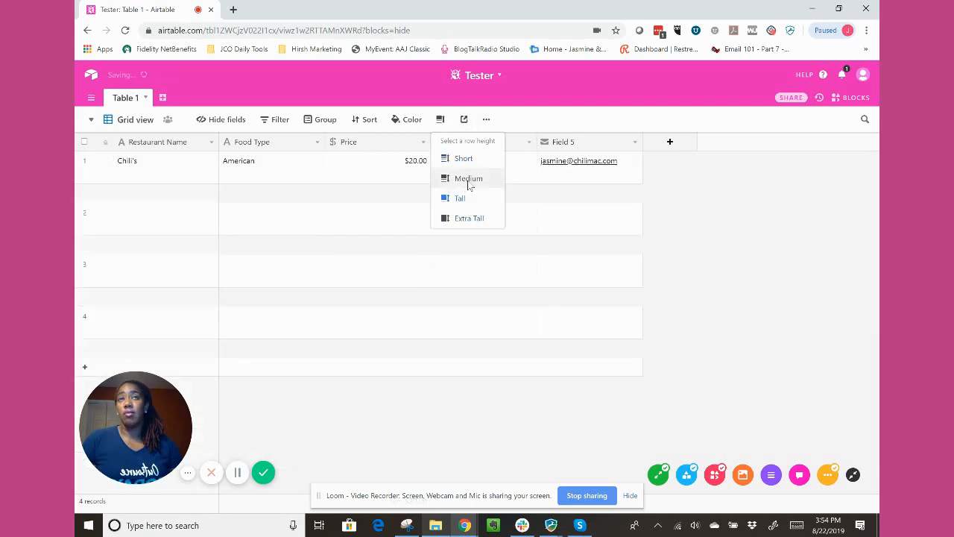
pyautogui.click(464, 159)
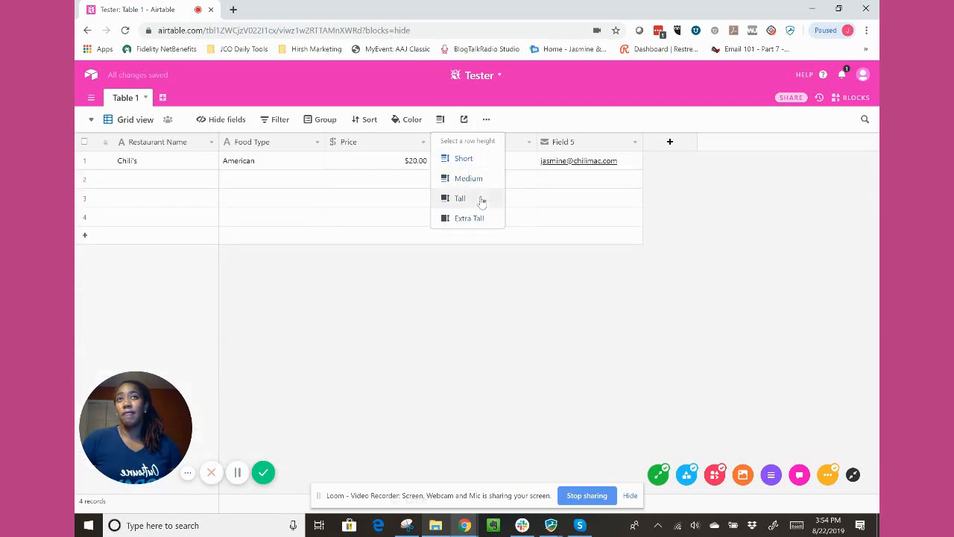
pyautogui.click(470, 180)
pyautogui.click(476, 218)
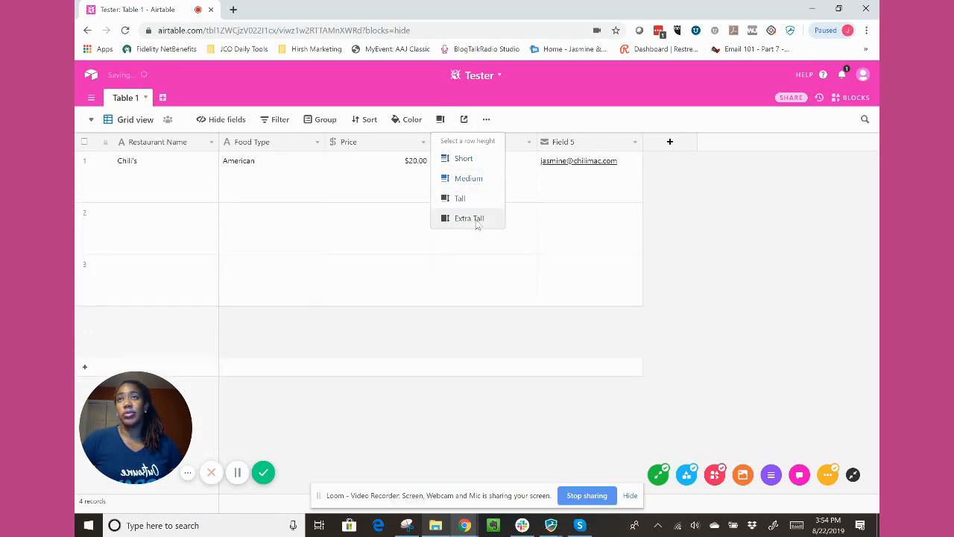
pyautogui.click(538, 119)
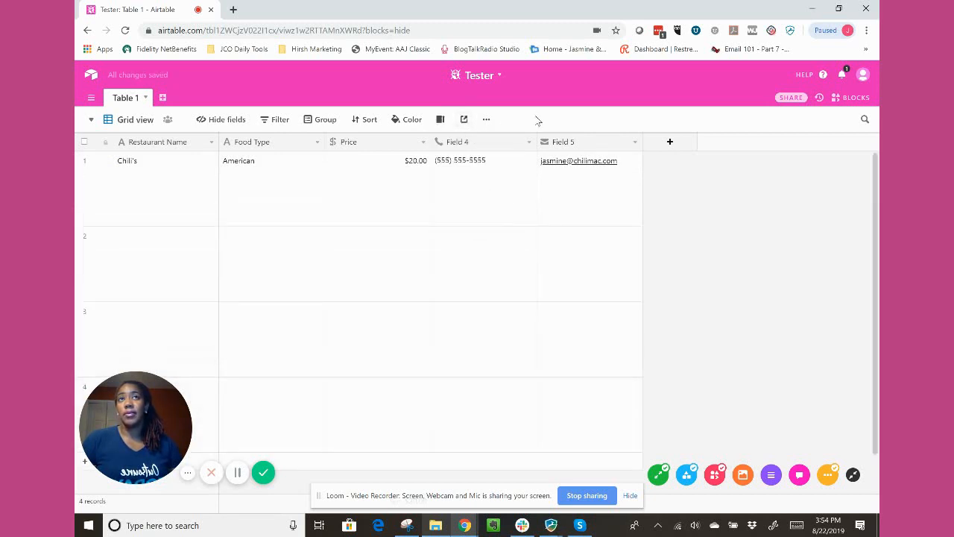
pyautogui.click(442, 119)
pyautogui.click(460, 158)
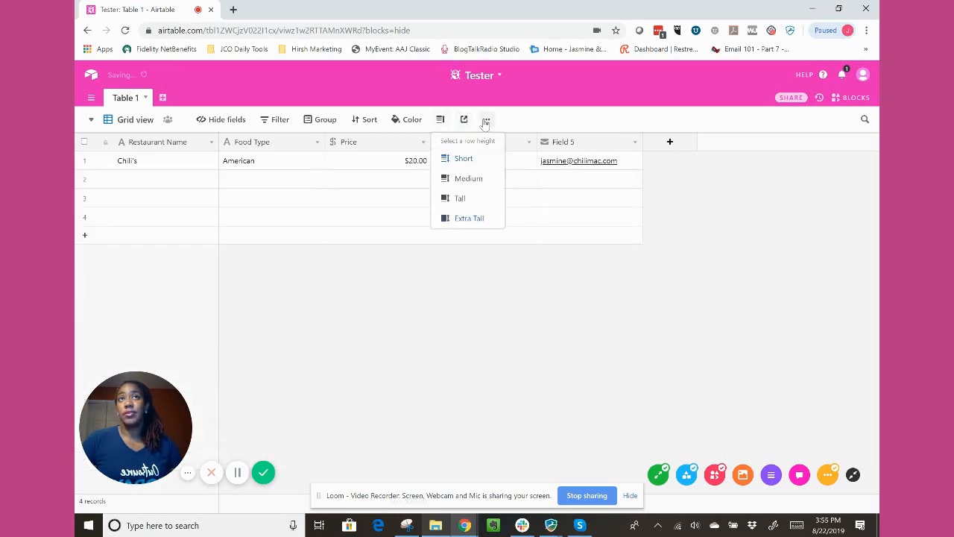
# Examine the Grid view's additional view actions and the record coloring option without applying any.
pyautogui.click(486, 120)
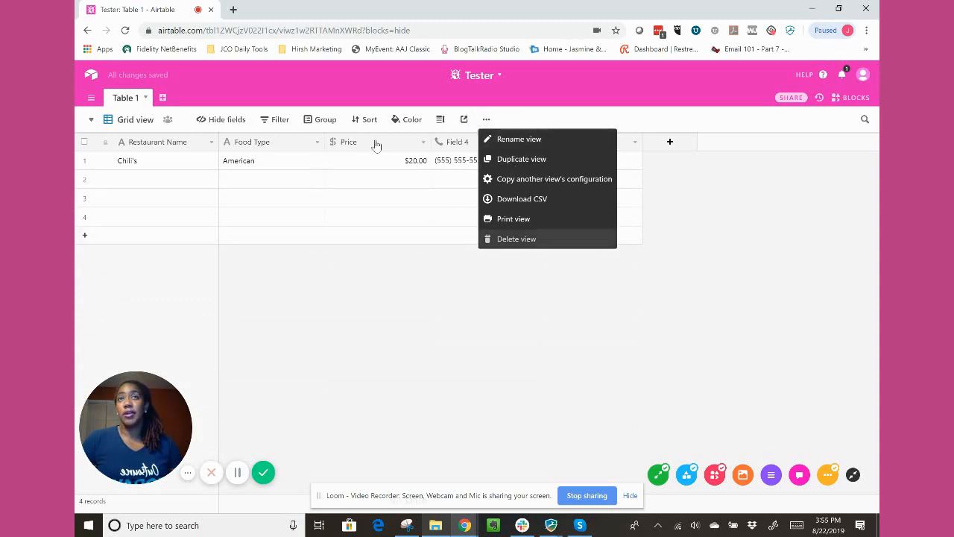
pyautogui.press('Escape')
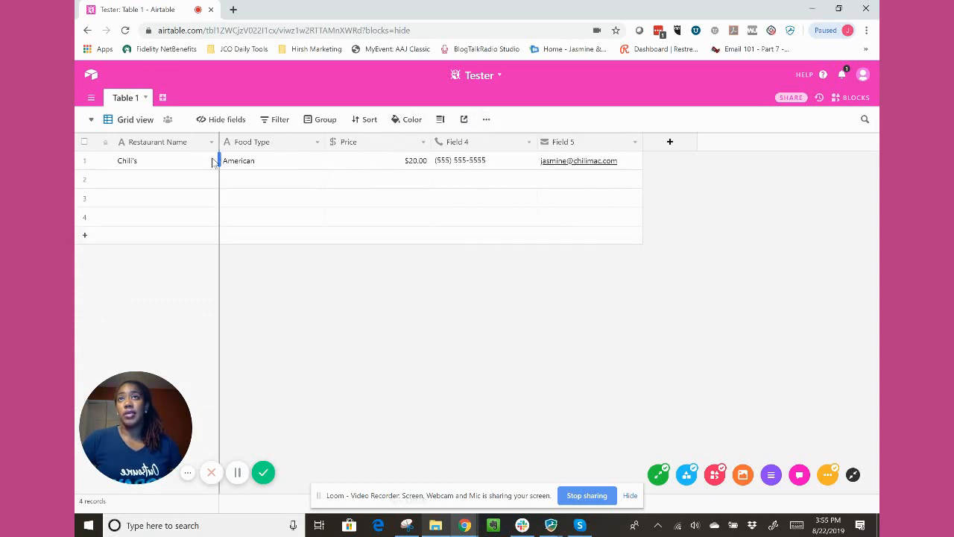
pyautogui.click(410, 120)
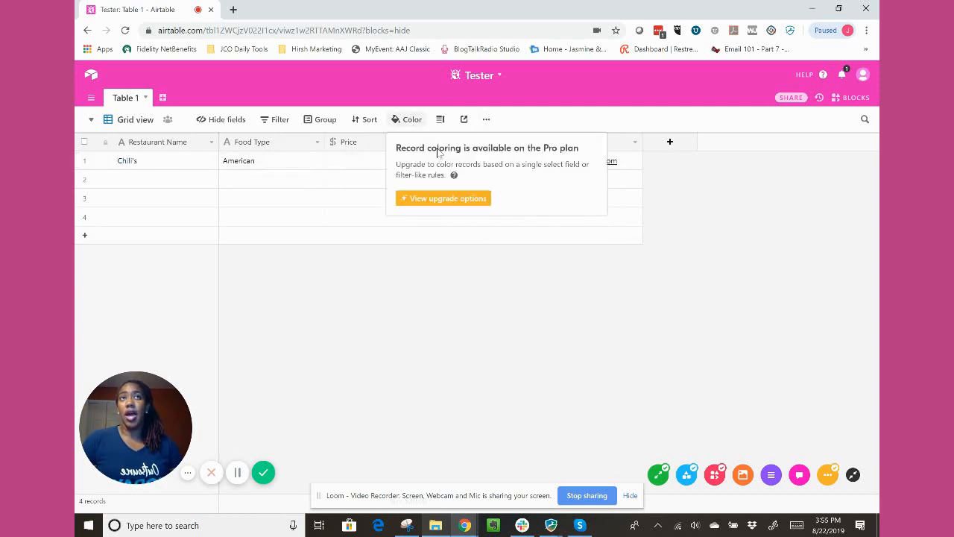
pyautogui.click(356, 188)
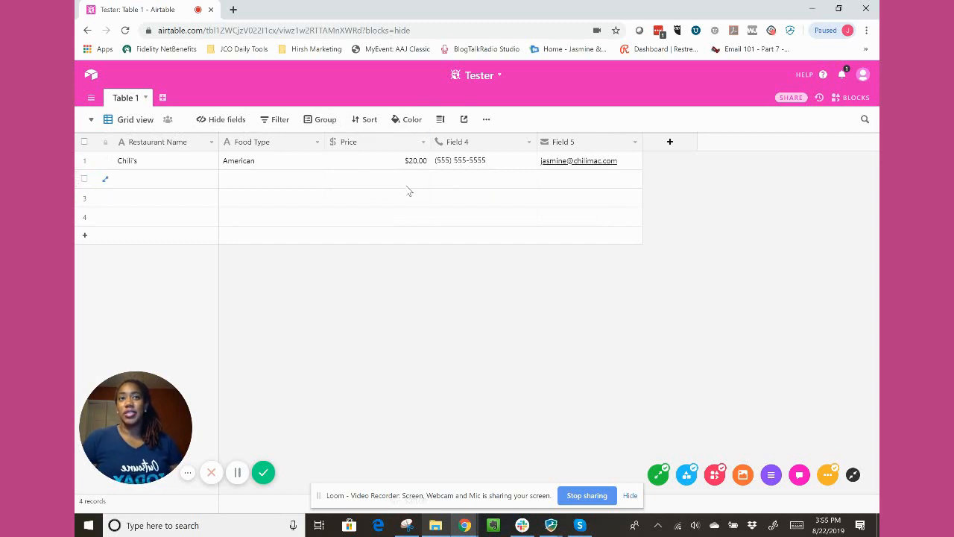
# Look through the full catalogue of featured and available blocks without adding one, and close the blocks area.
pyautogui.click(856, 99)
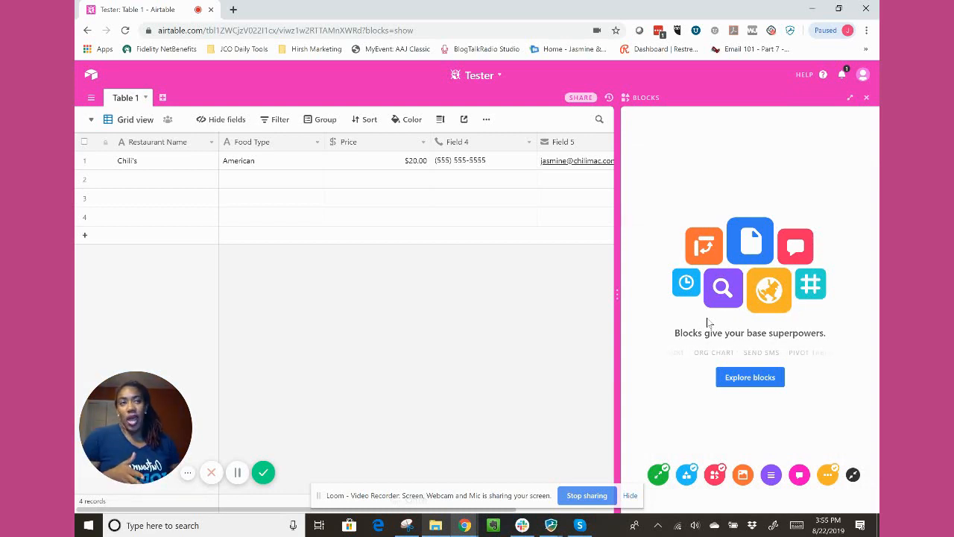
pyautogui.click(748, 384)
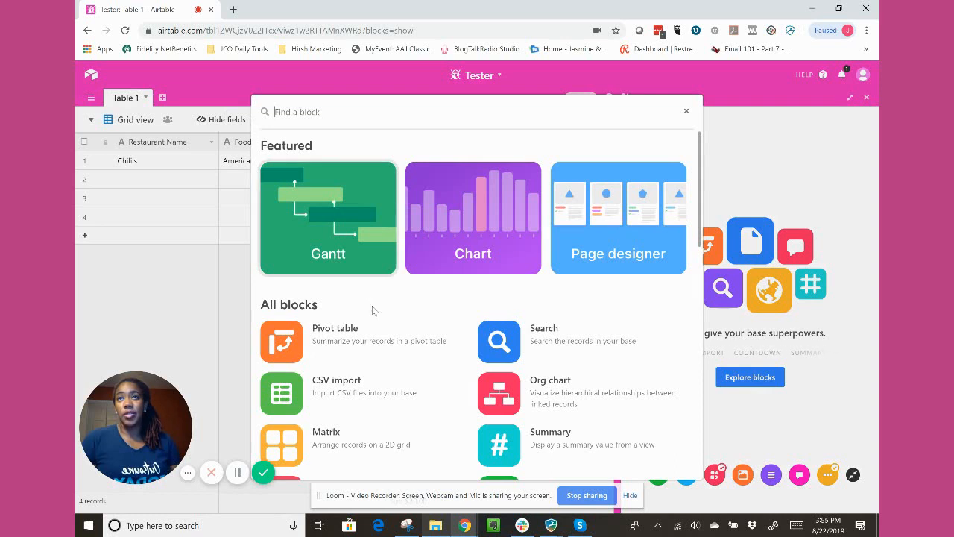
pyautogui.scroll(-1, 377, 311)
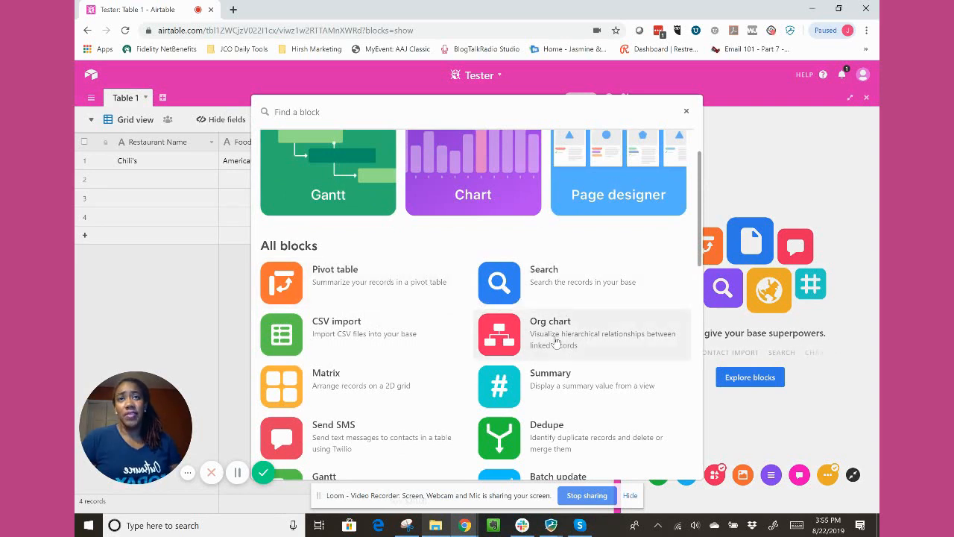
pyautogui.scroll(-1, 556, 342)
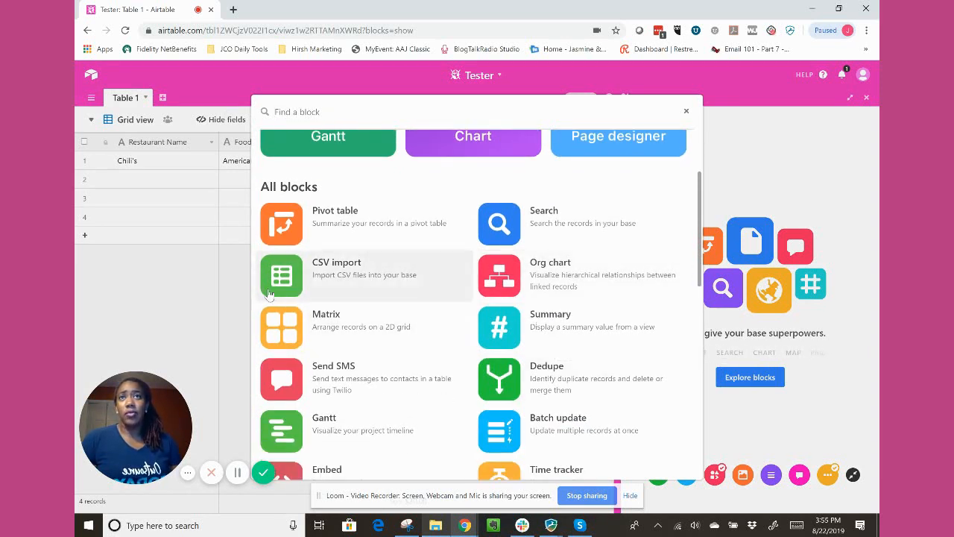
pyautogui.scroll(-2, 546, 361)
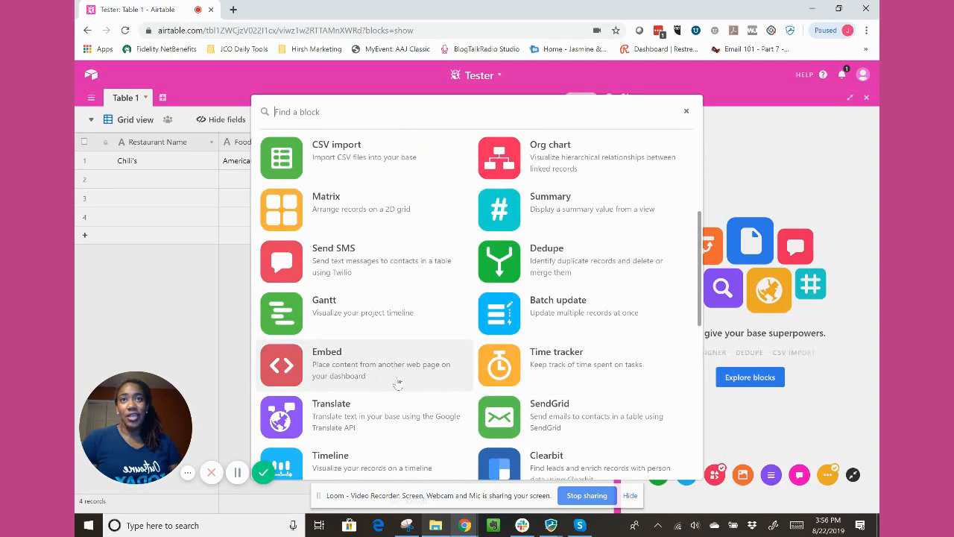
pyautogui.scroll(-1, 569, 311)
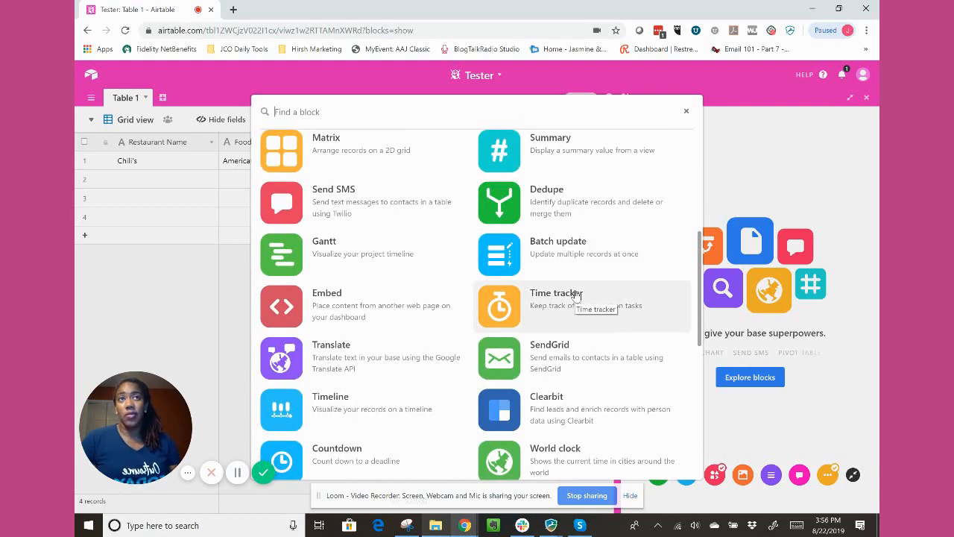
pyautogui.scroll(-2, 577, 298)
pyautogui.scroll(-1, 581, 311)
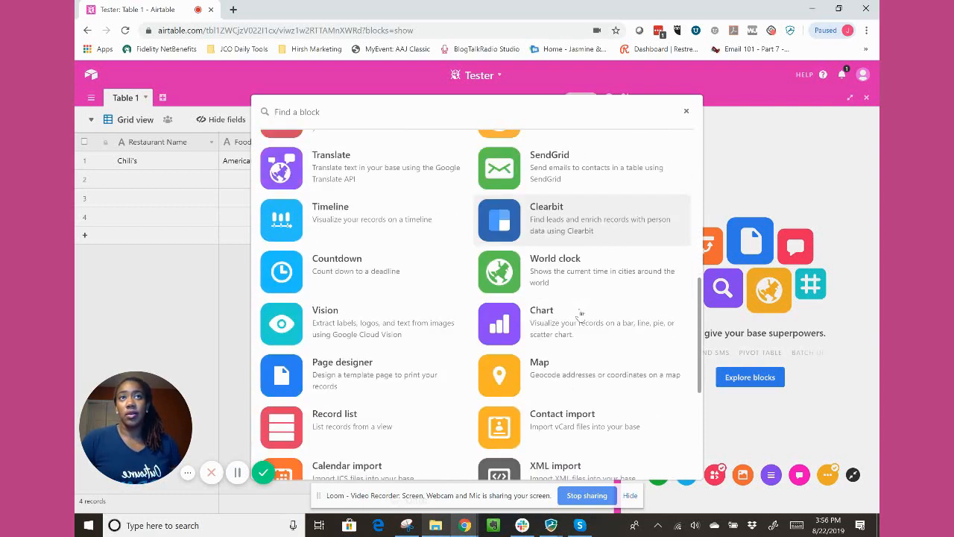
pyautogui.scroll(-2, 380, 416)
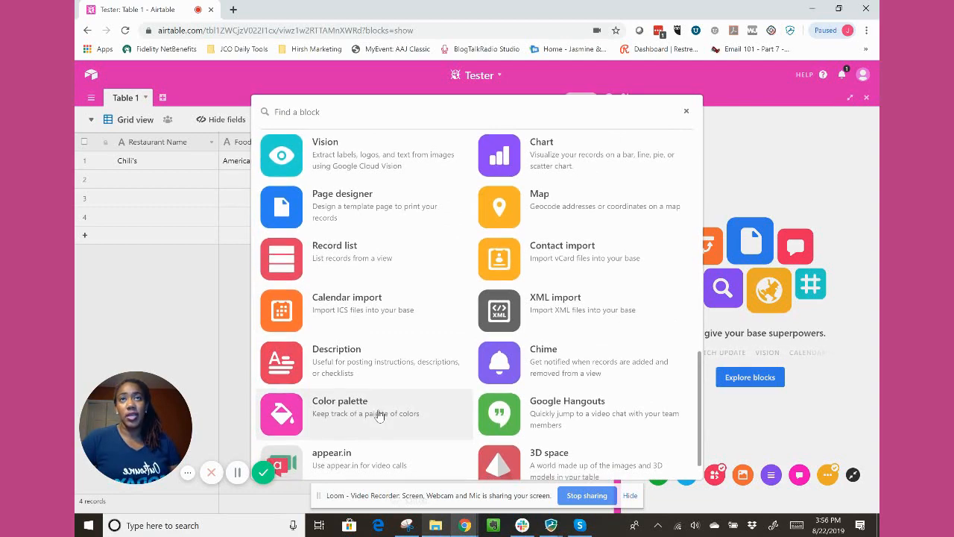
pyautogui.scroll(-1, 376, 412)
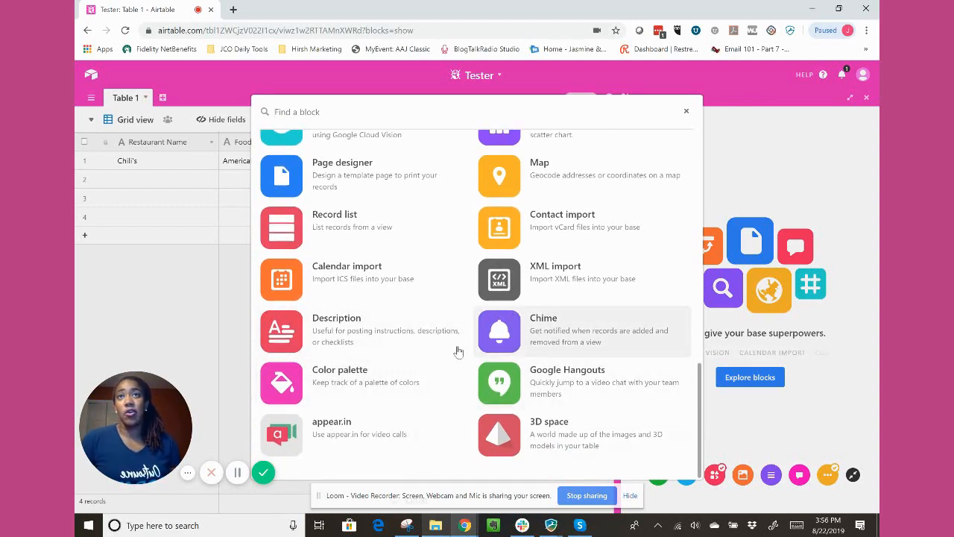
pyautogui.scroll(10, 456, 351)
pyautogui.scroll(2, 472, 351)
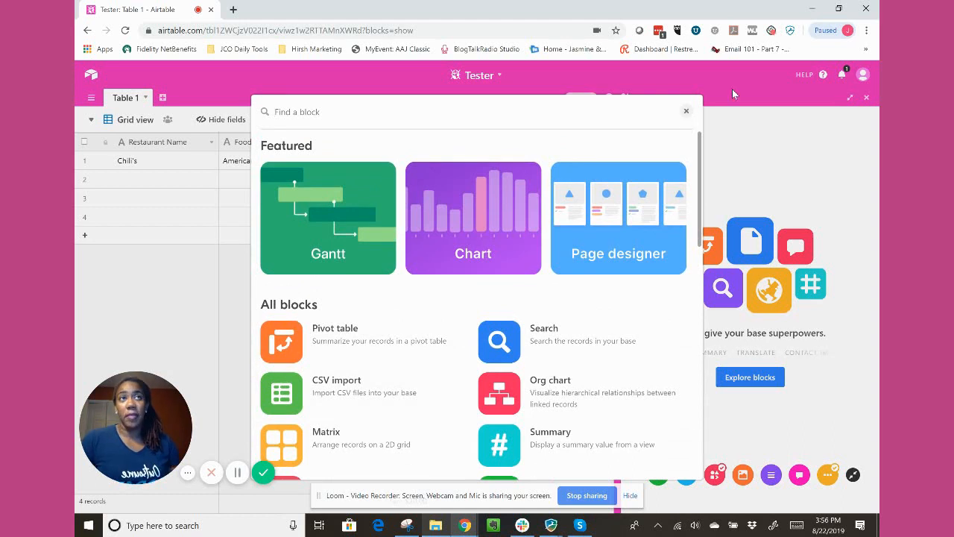
pyautogui.click(687, 112)
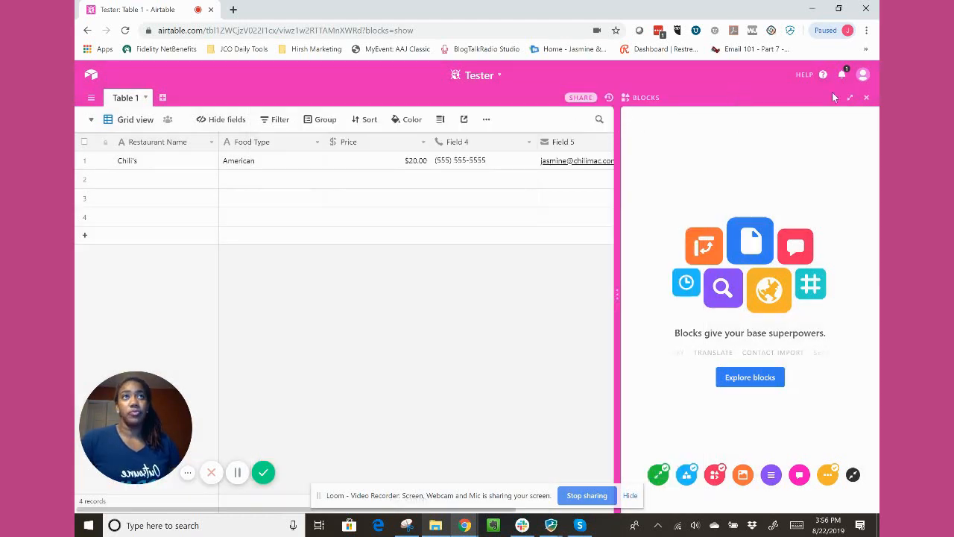
pyautogui.click(867, 97)
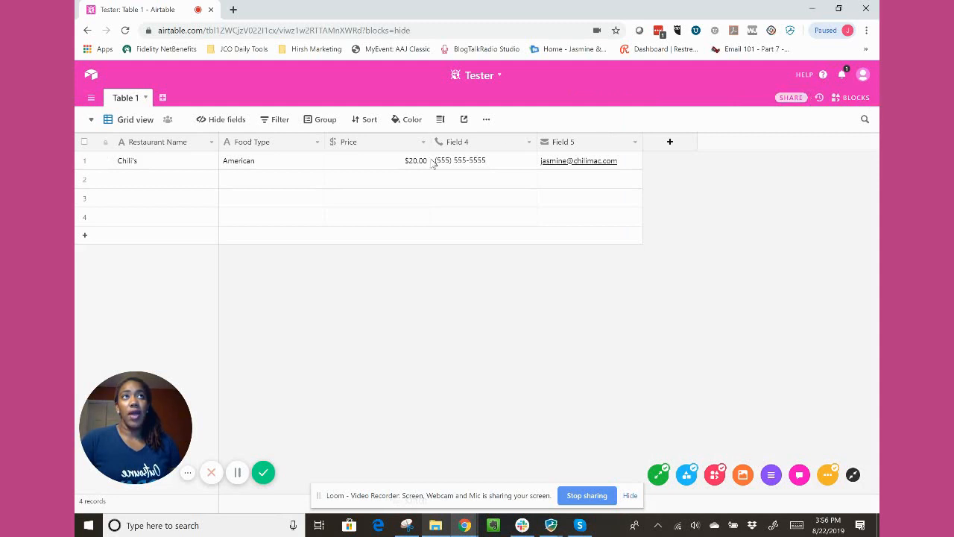
# Review the base's history options and its sharing settings for email invites, invite links and shared links, without sharing anything.
pyautogui.click(819, 98)
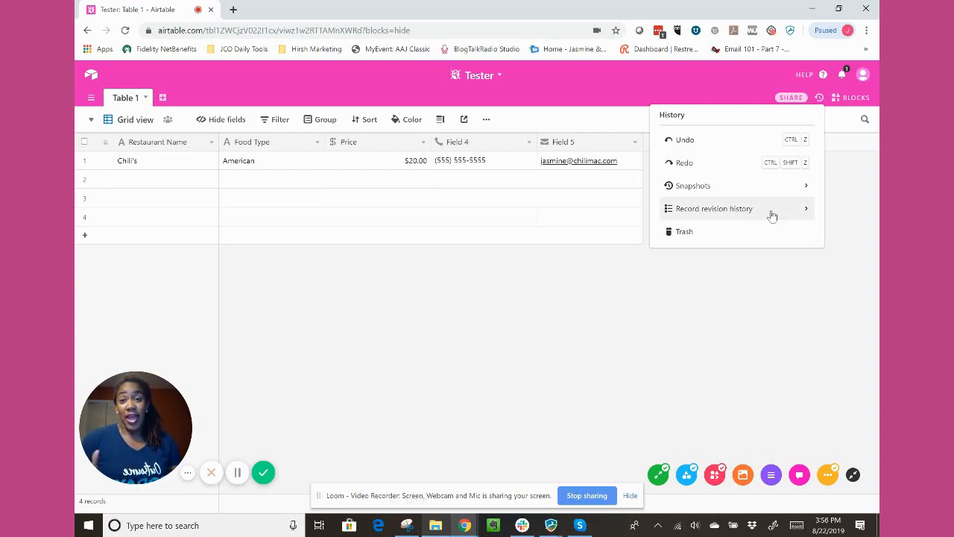
pyautogui.click(607, 256)
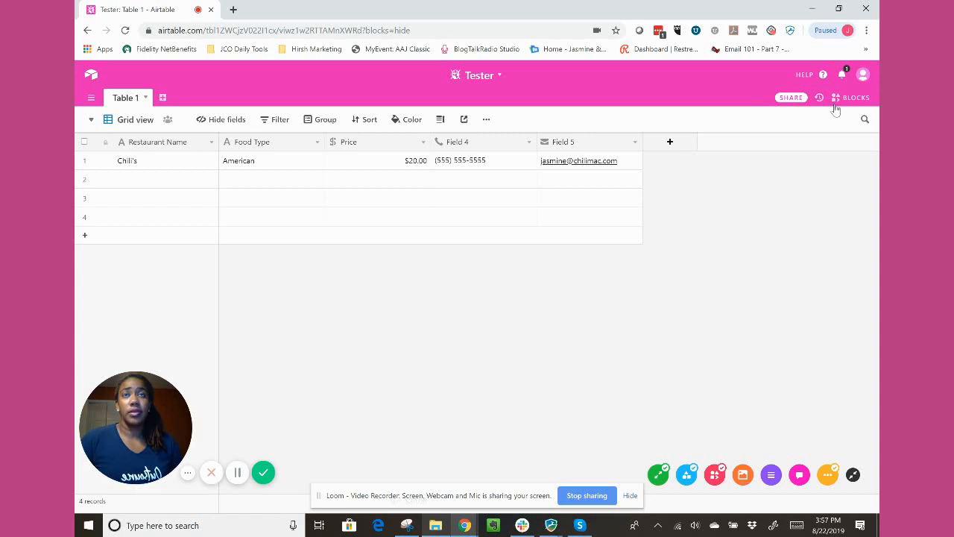
pyautogui.click(794, 101)
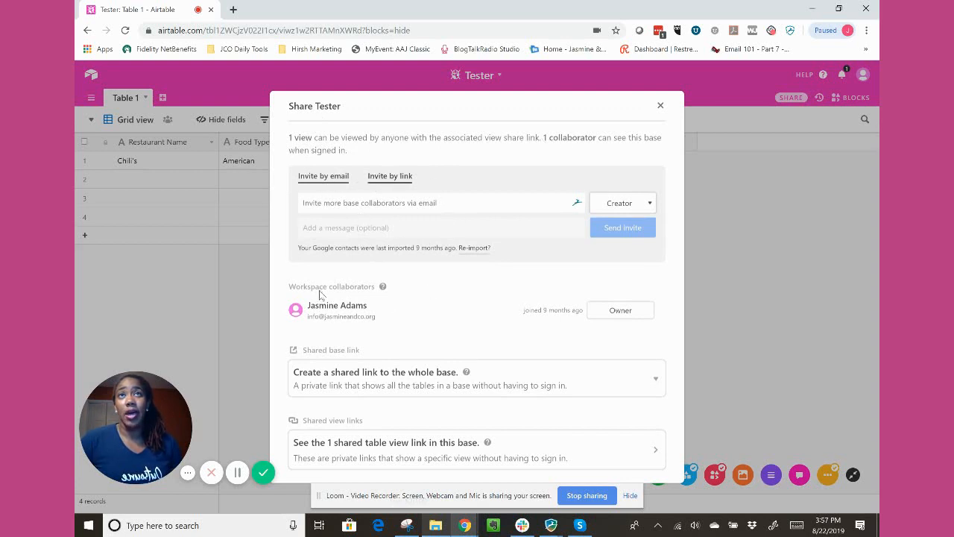
pyautogui.scroll(-1, 398, 350)
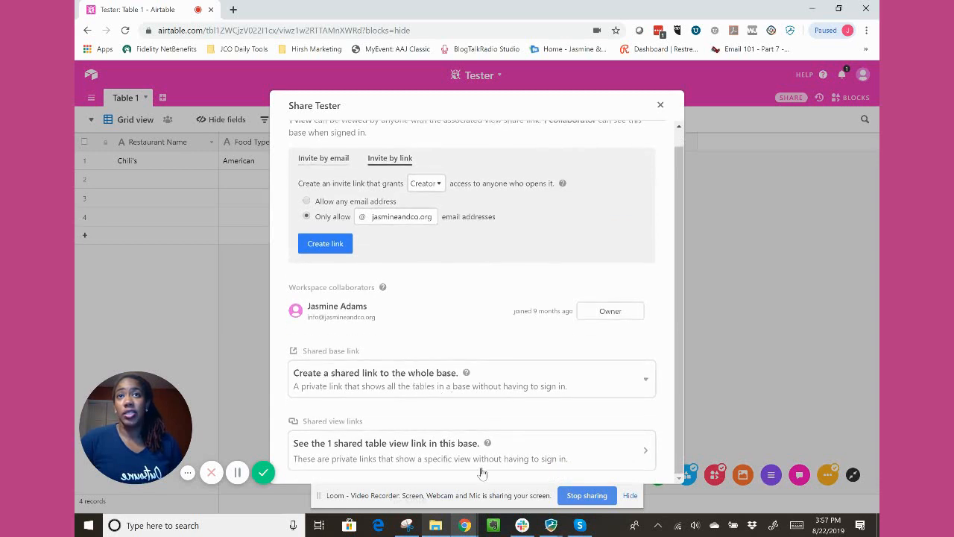
pyautogui.scroll(1, 470, 388)
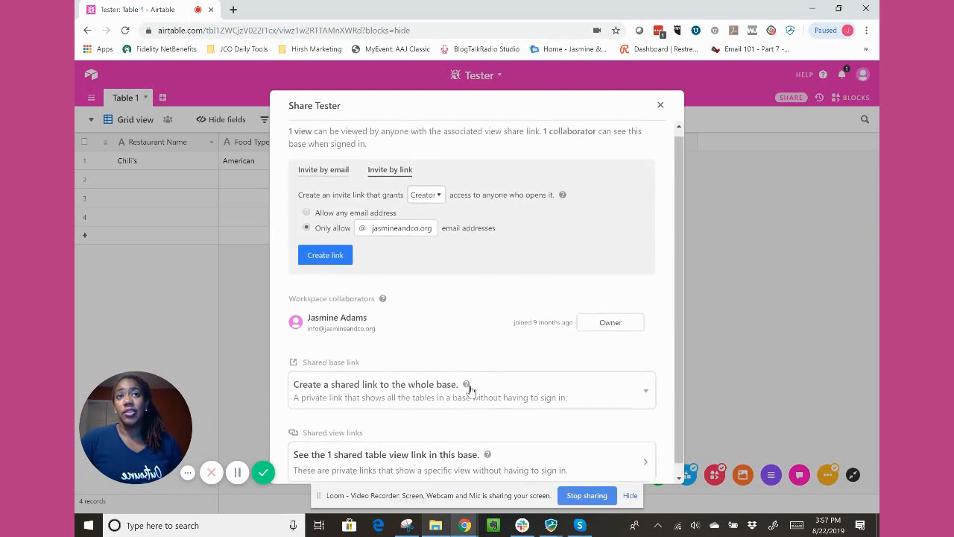
pyautogui.click(661, 106)
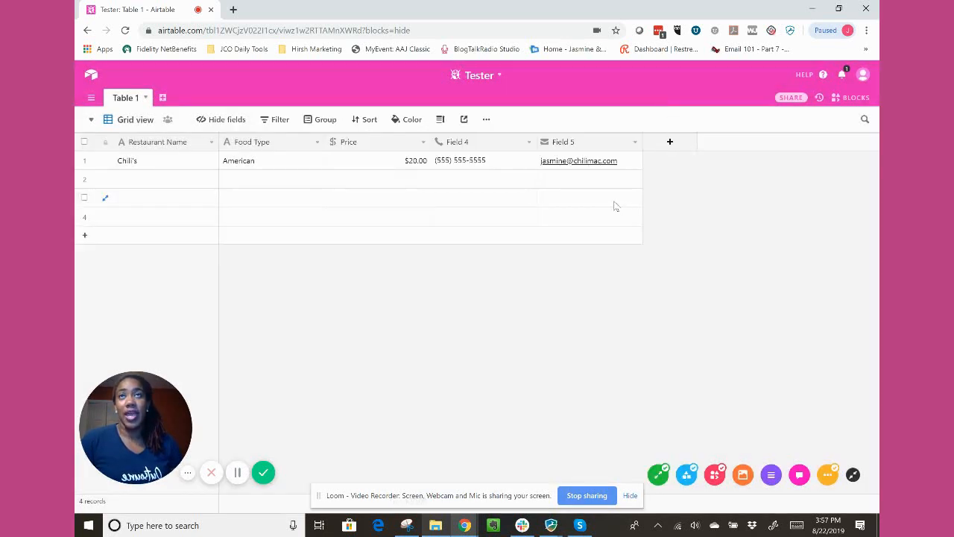
# Look at the base's table list and its options for adding an empty table or importing a spreadsheet, without choosing one.
pyautogui.click(266, 168)
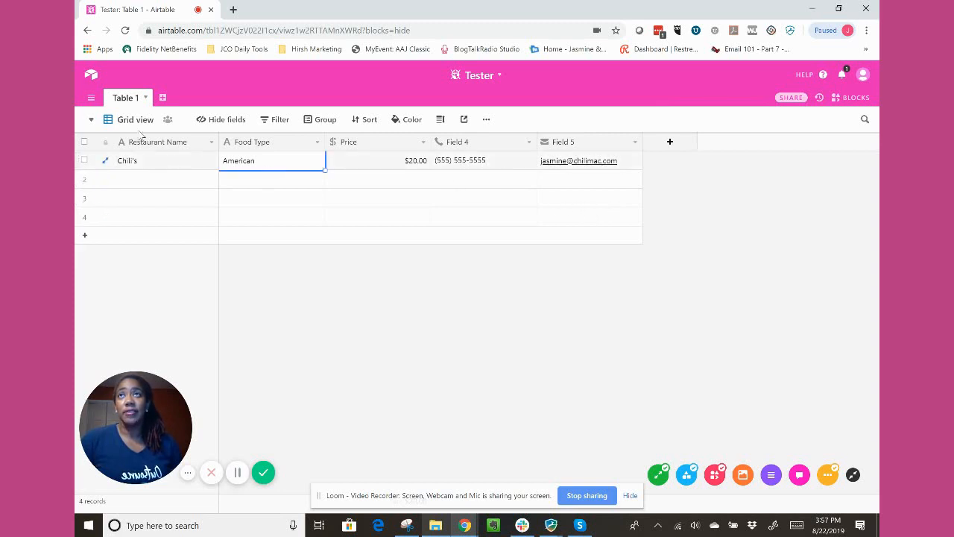
pyautogui.click(91, 98)
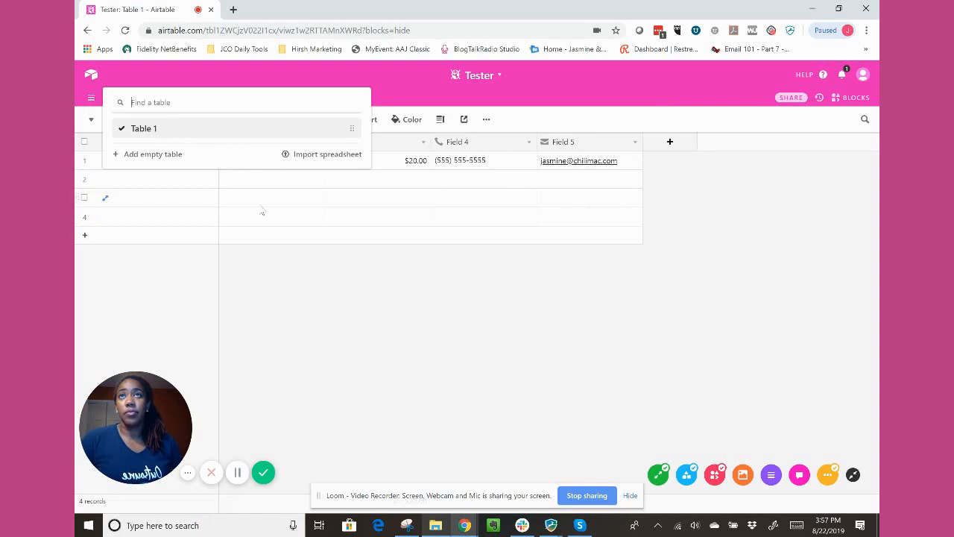
pyautogui.click(314, 215)
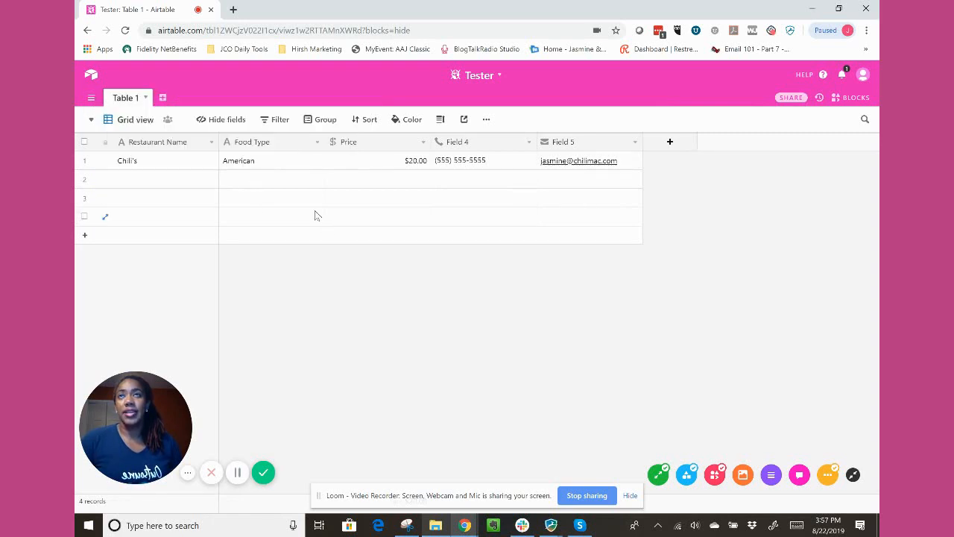
pyautogui.click(91, 99)
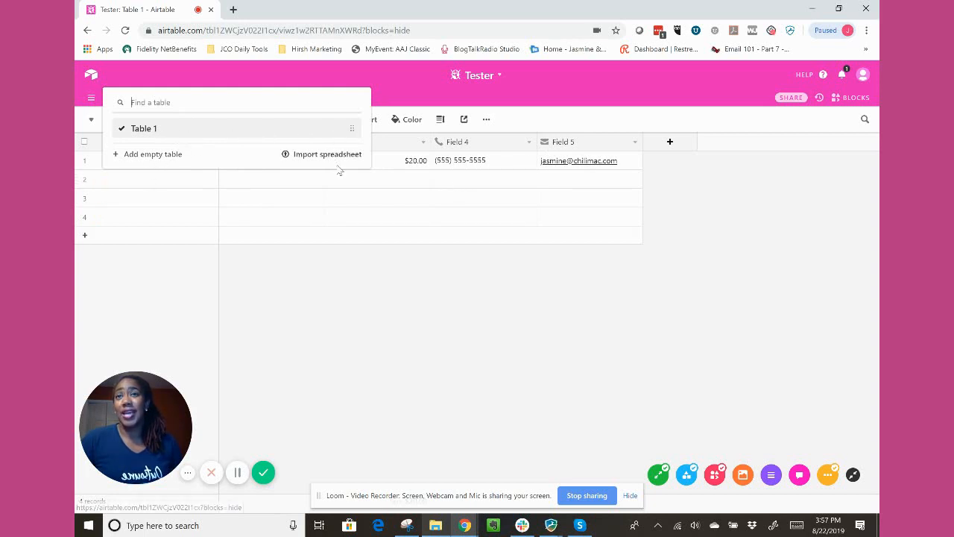
pyautogui.click(410, 87)
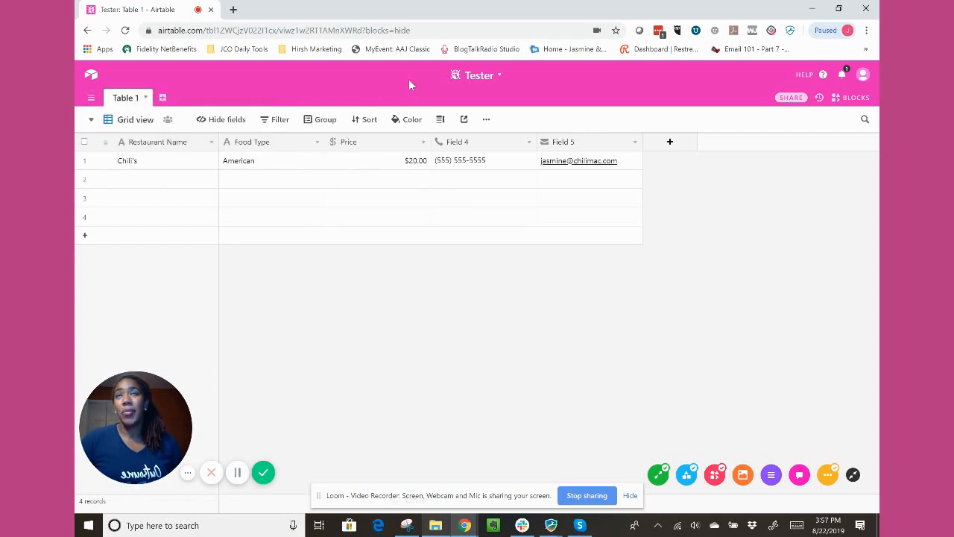
# Look at the options for adding a table without choosing one, and expand the Chili's record to review its fields and activity before closing it.
pyautogui.click(164, 99)
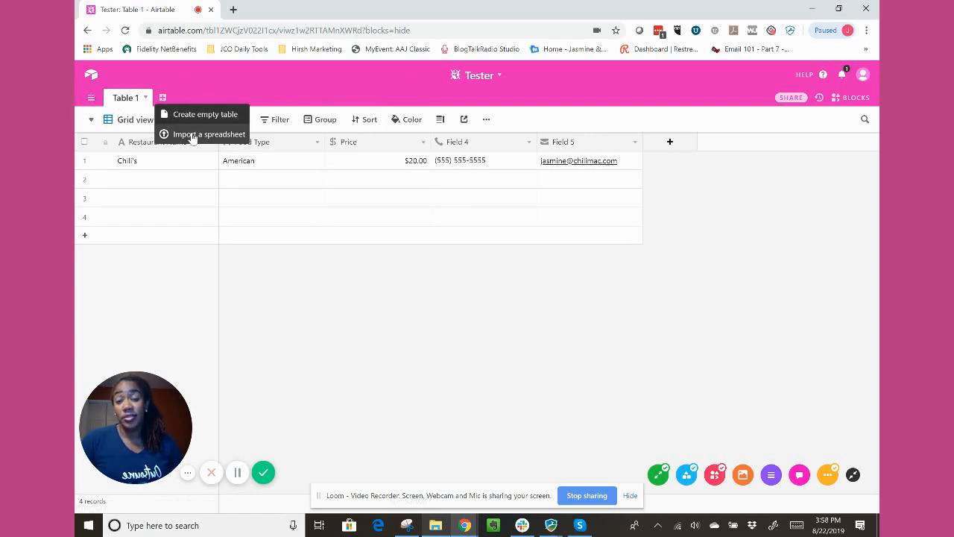
pyautogui.click(211, 179)
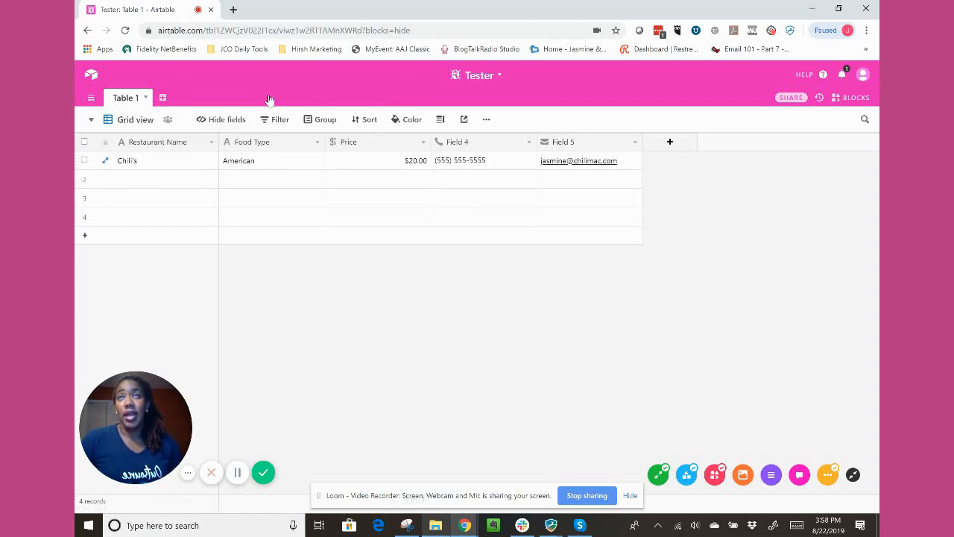
pyautogui.click(202, 166)
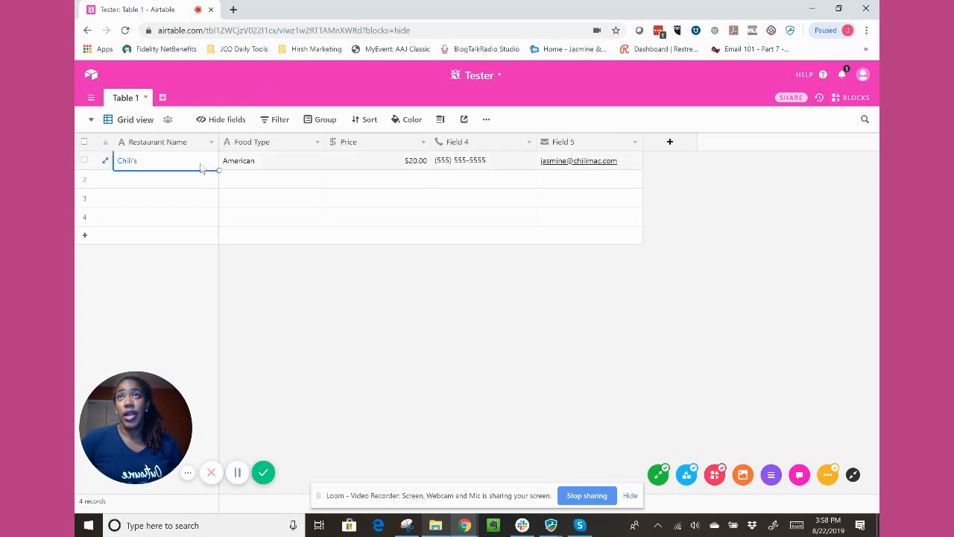
pyautogui.click(106, 163)
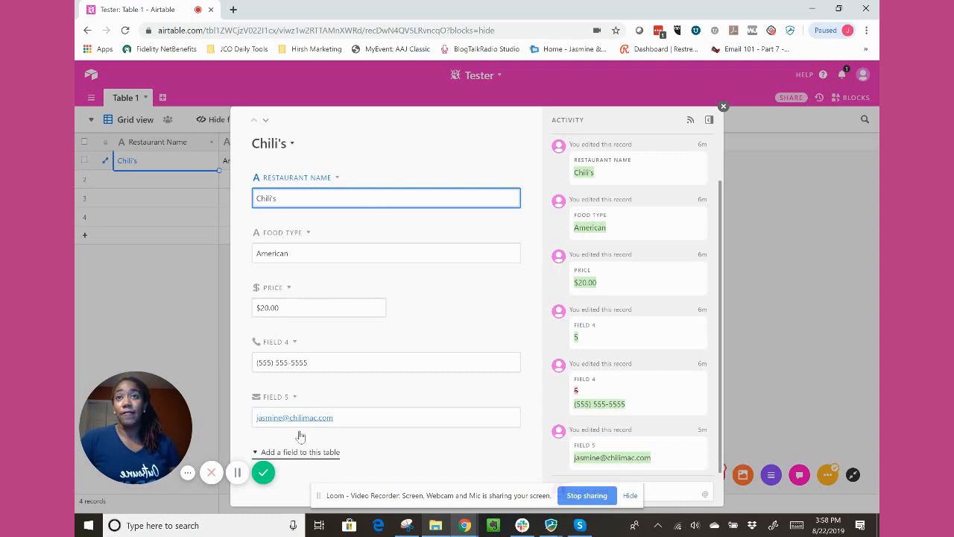
pyautogui.click(723, 107)
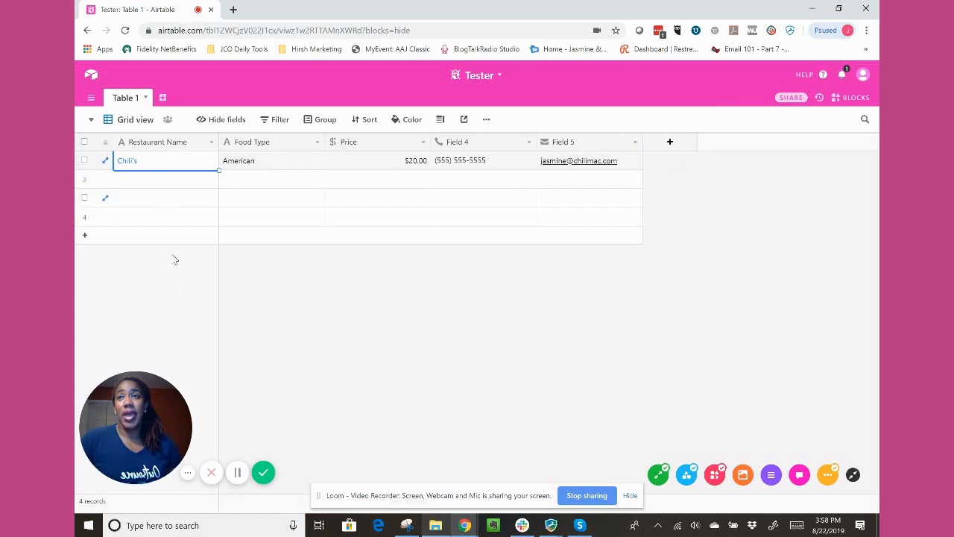
# Look at the available options for the Restaurant Name field without applying any.
pyautogui.click(167, 144)
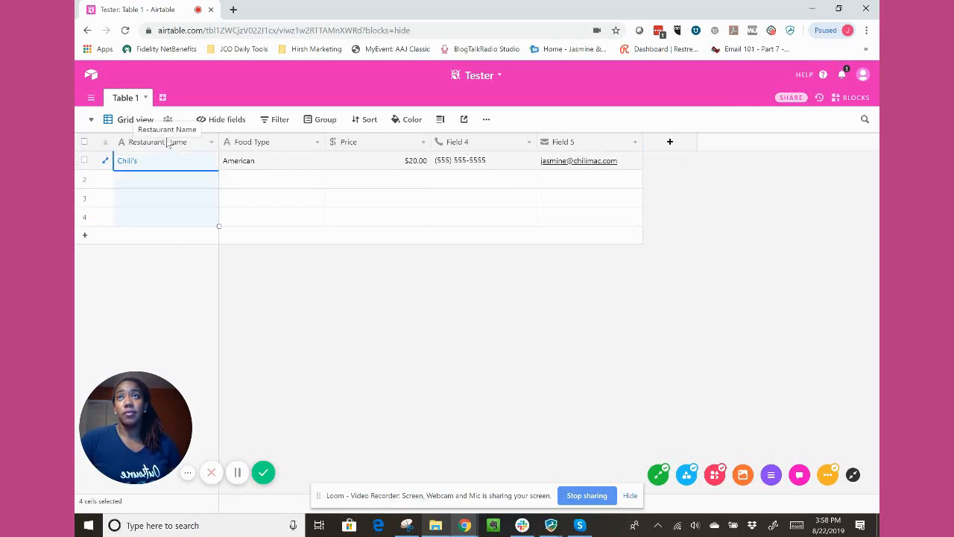
pyautogui.click(212, 143)
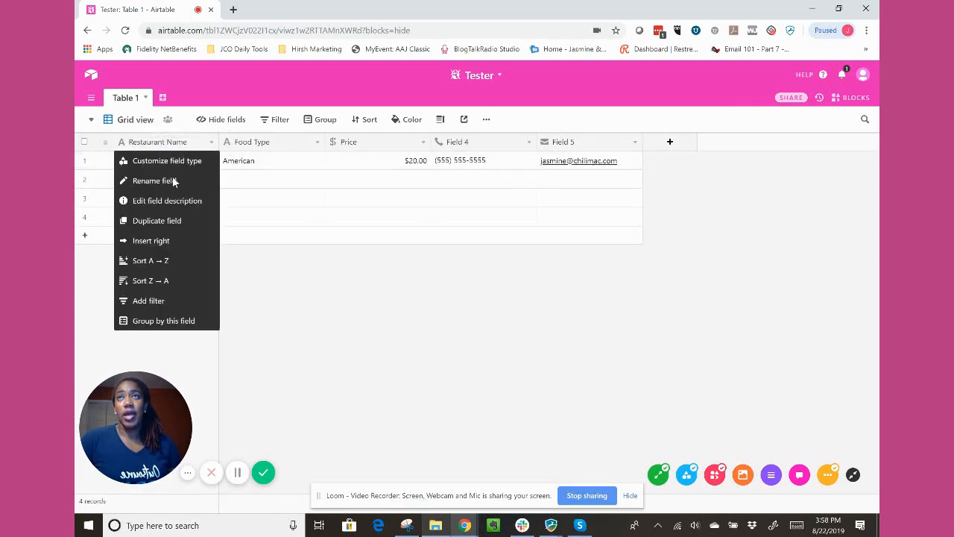
pyautogui.click(158, 144)
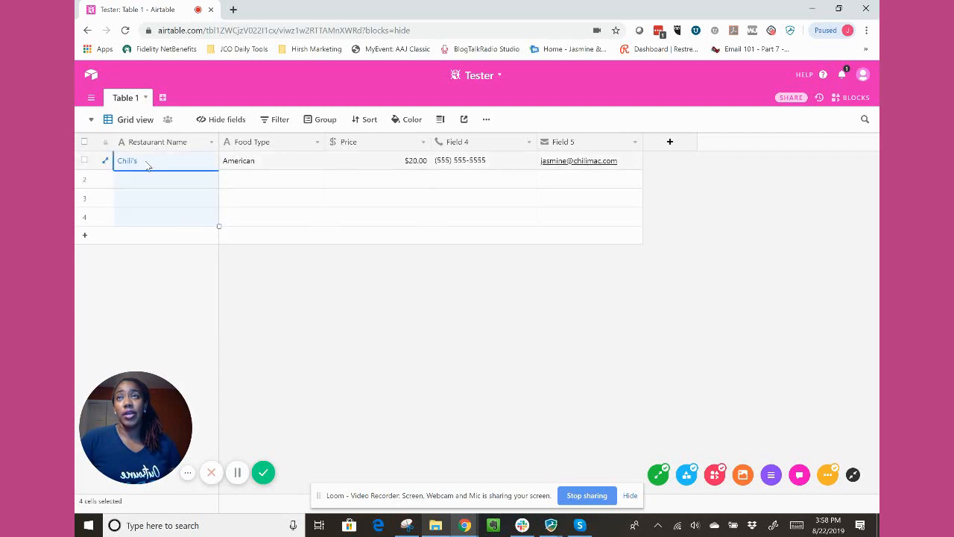
pyautogui.click(140, 168)
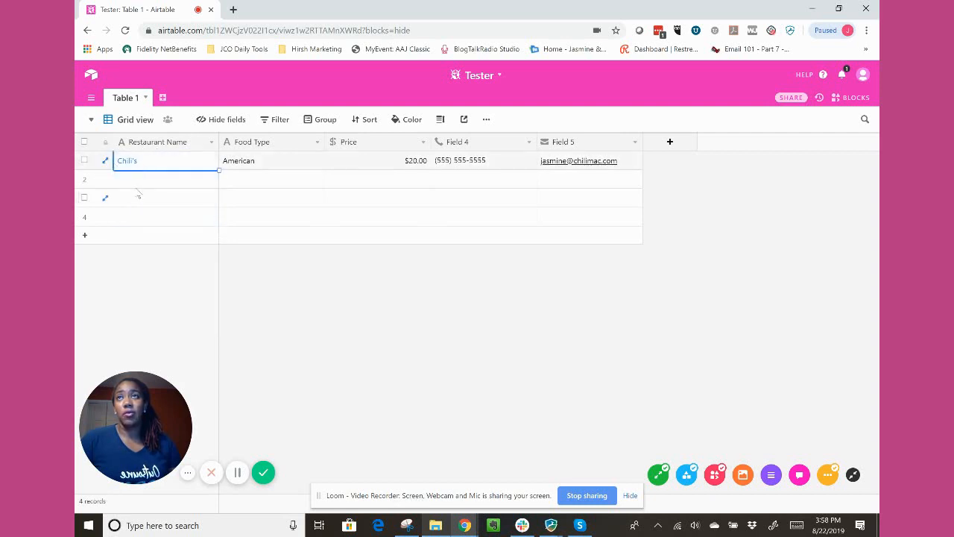
# Add a new field to the table from the expanded Chili's record and set its type to Rating.
pyautogui.click(106, 162)
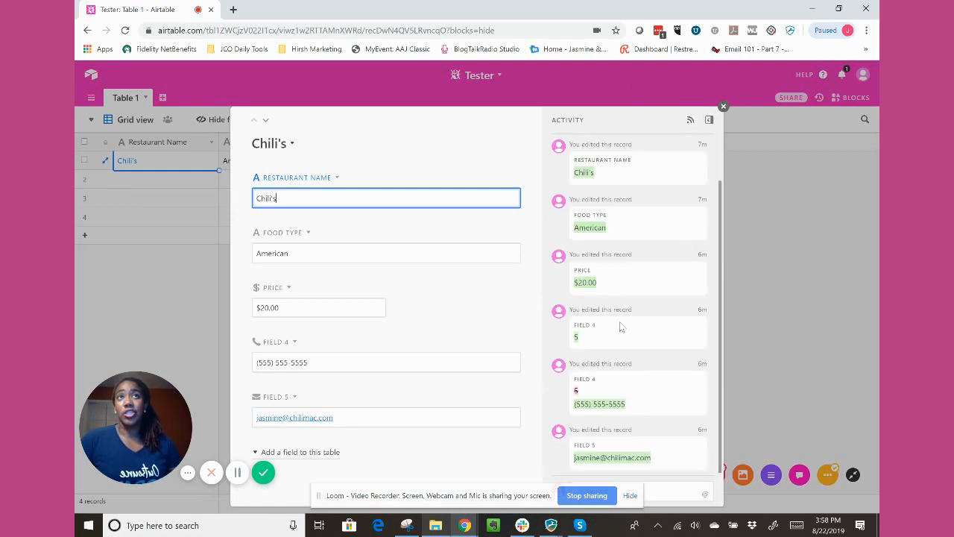
pyautogui.click(300, 458)
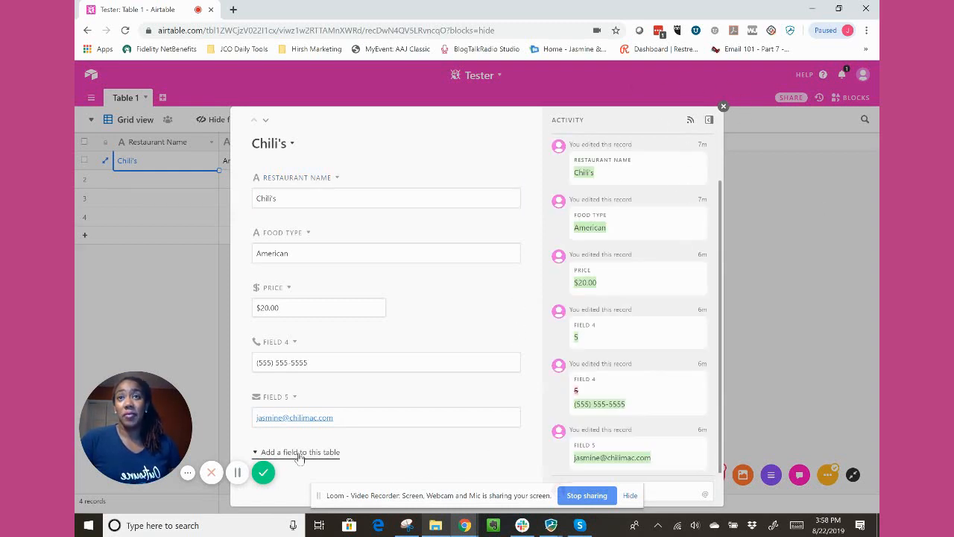
pyautogui.click(300, 453)
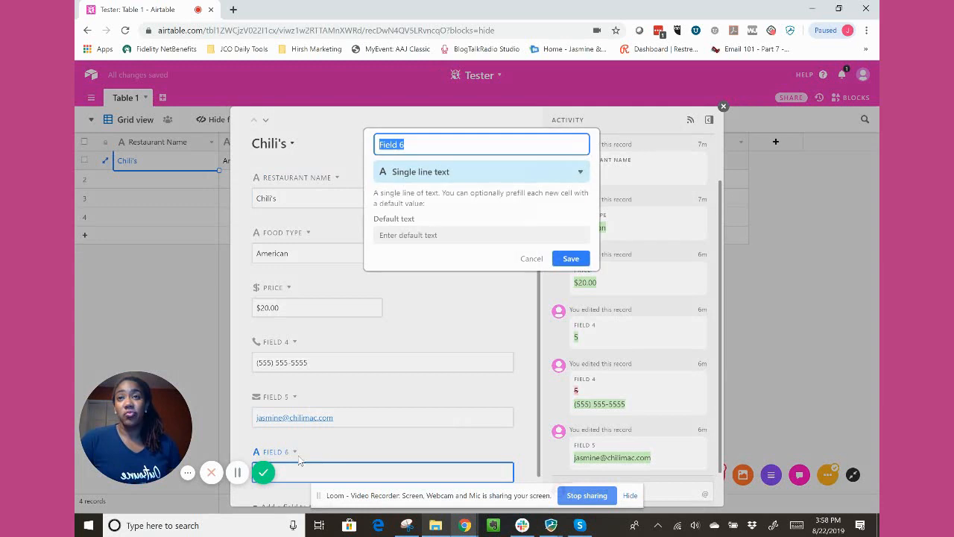
pyautogui.click(457, 173)
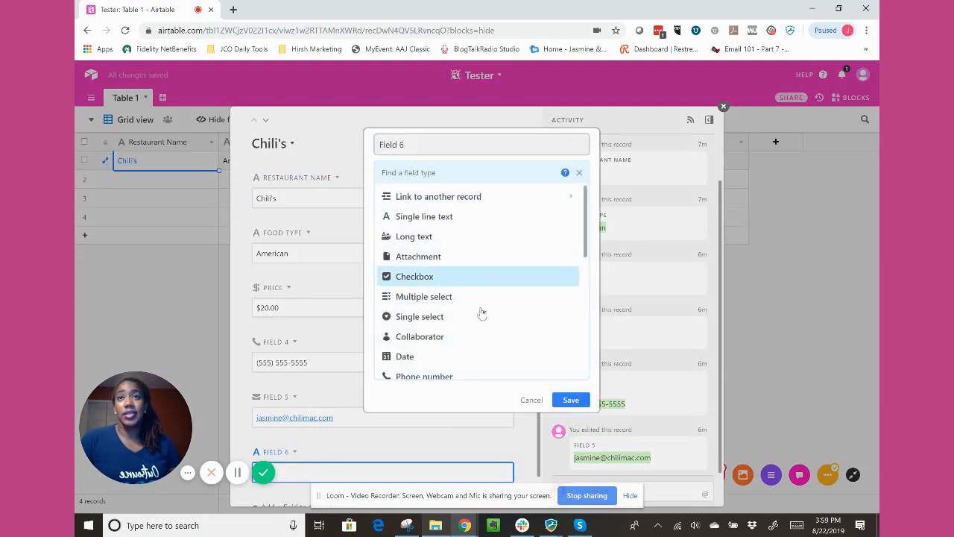
pyautogui.scroll(-3, 482, 313)
pyautogui.scroll(-1, 485, 333)
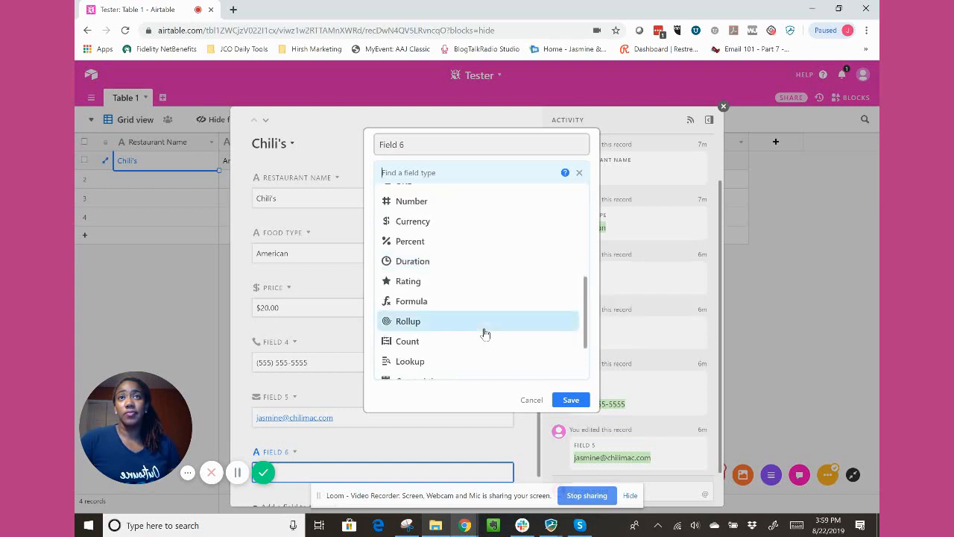
pyautogui.click(490, 281)
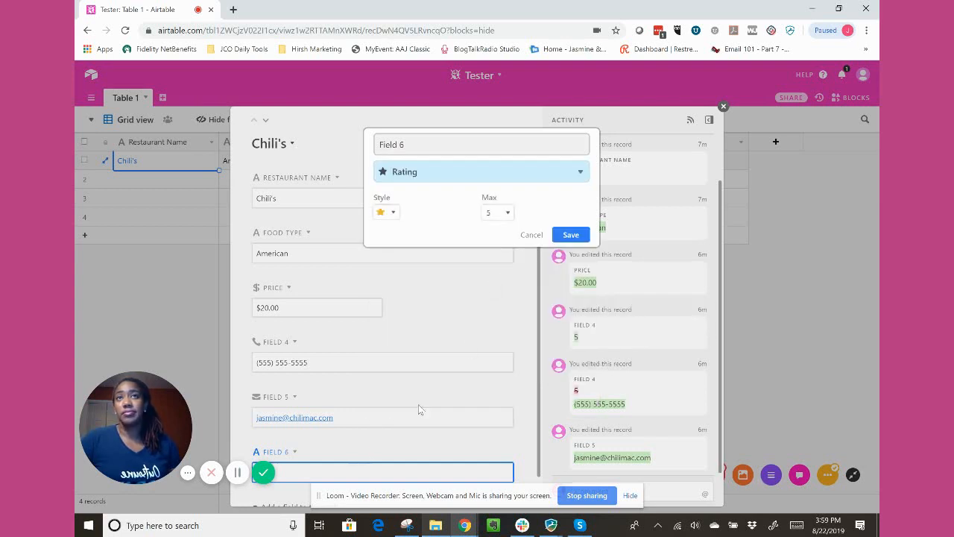
# Check the rating style choices, keep the star style with a maximum of 5, name the new field Rating and save it.
pyautogui.click(386, 214)
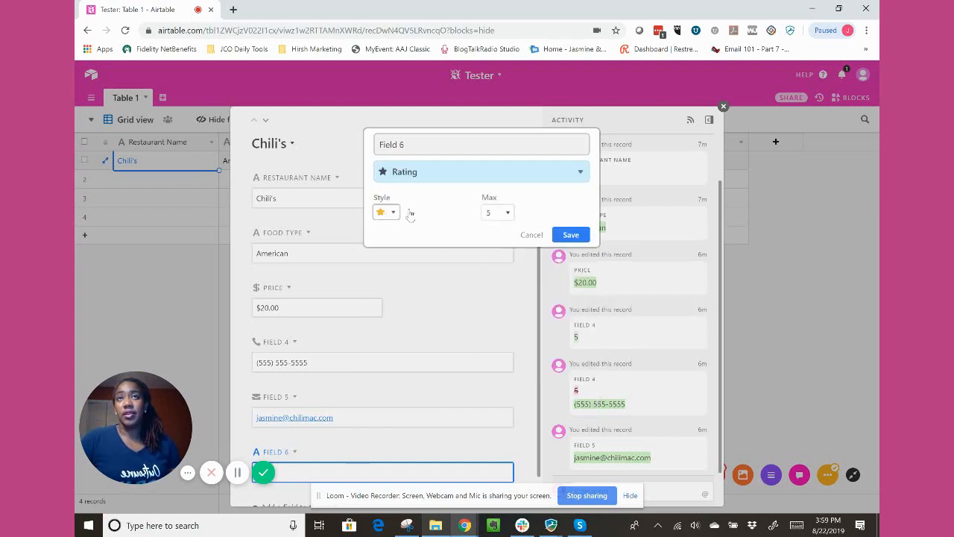
pyautogui.click(391, 213)
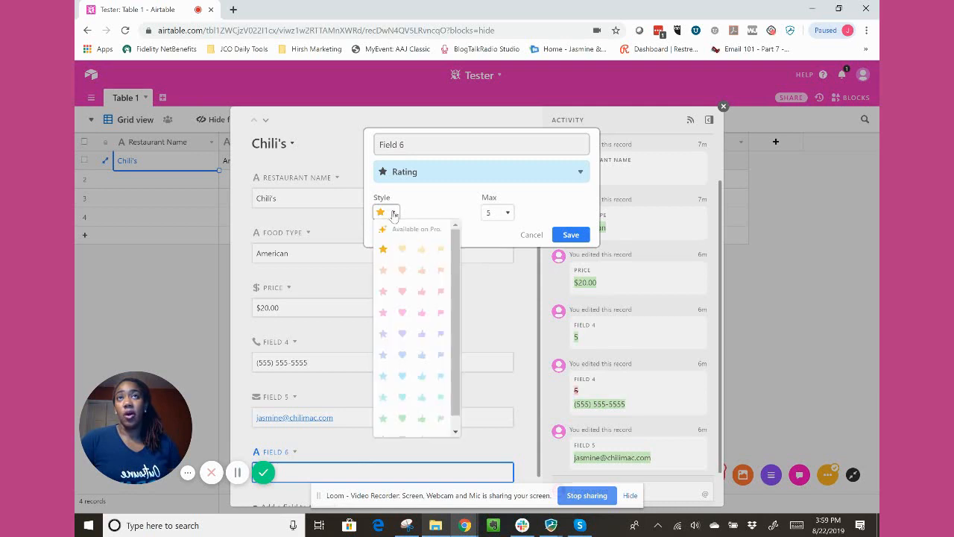
pyautogui.click(454, 205)
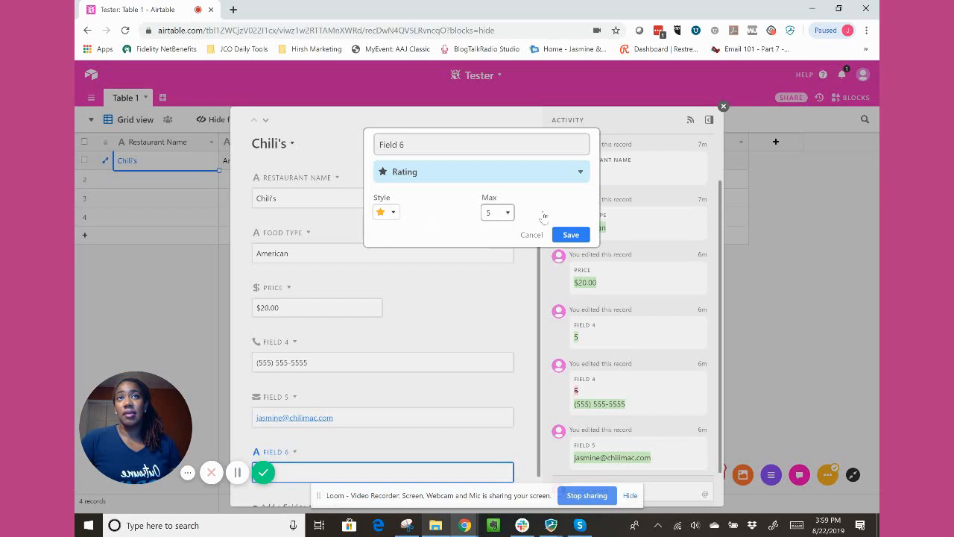
pyautogui.click(409, 144)
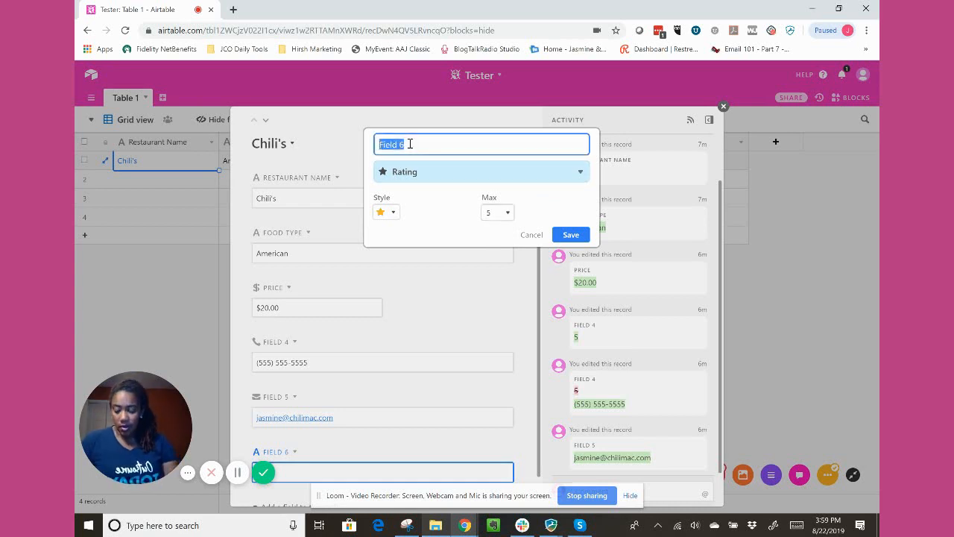
pyautogui.write('RAt')
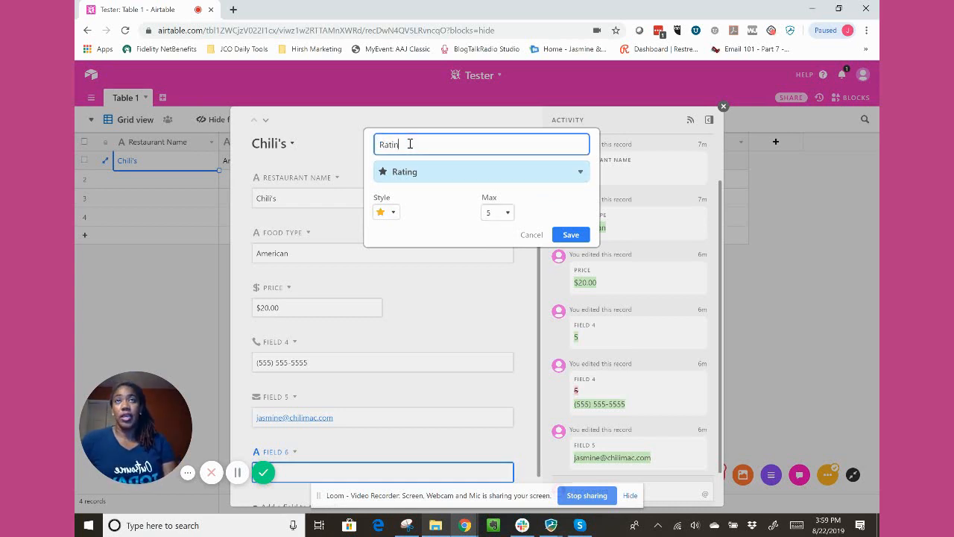
pyautogui.click(560, 234)
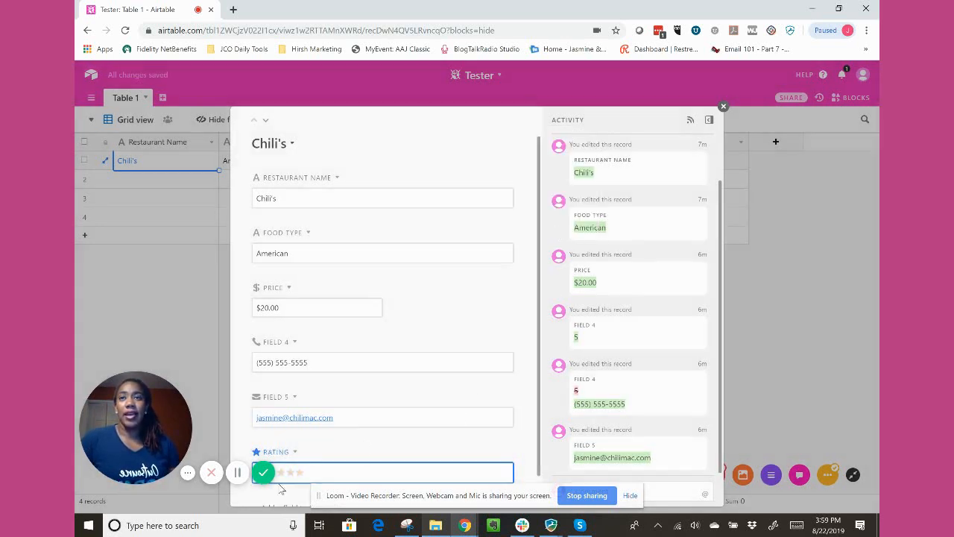
# Give Chili's a rating of three stars and close the expanded record.
pyautogui.click(281, 473)
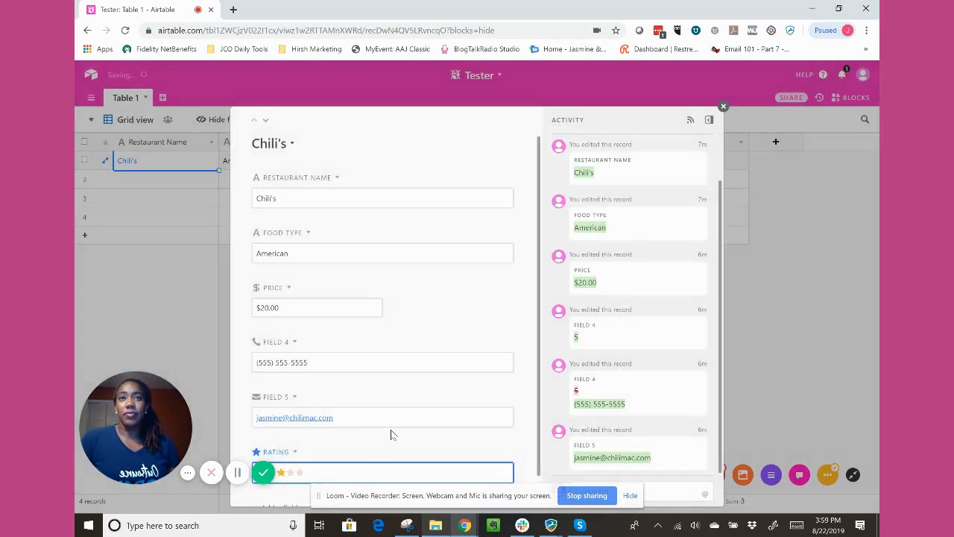
pyautogui.scroll(-1, 390, 434)
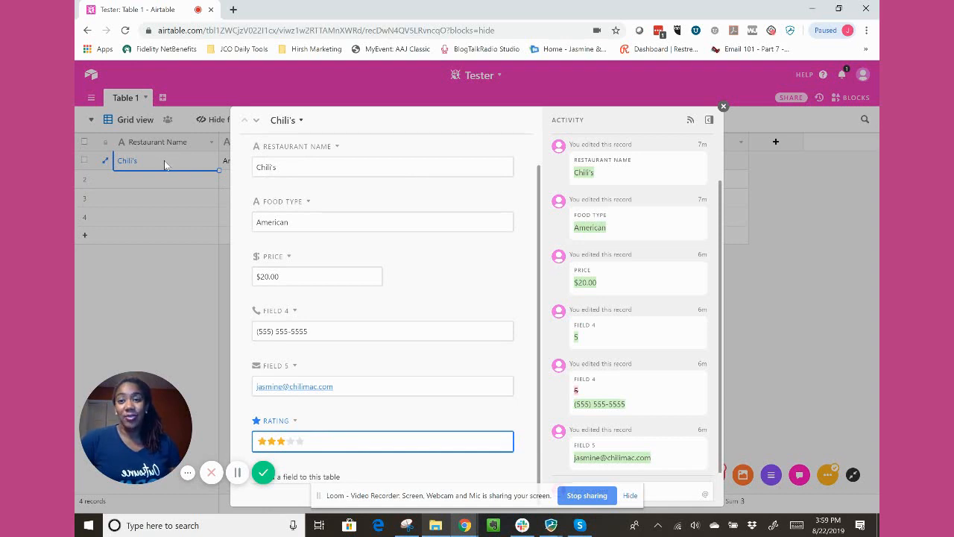
pyautogui.click(723, 107)
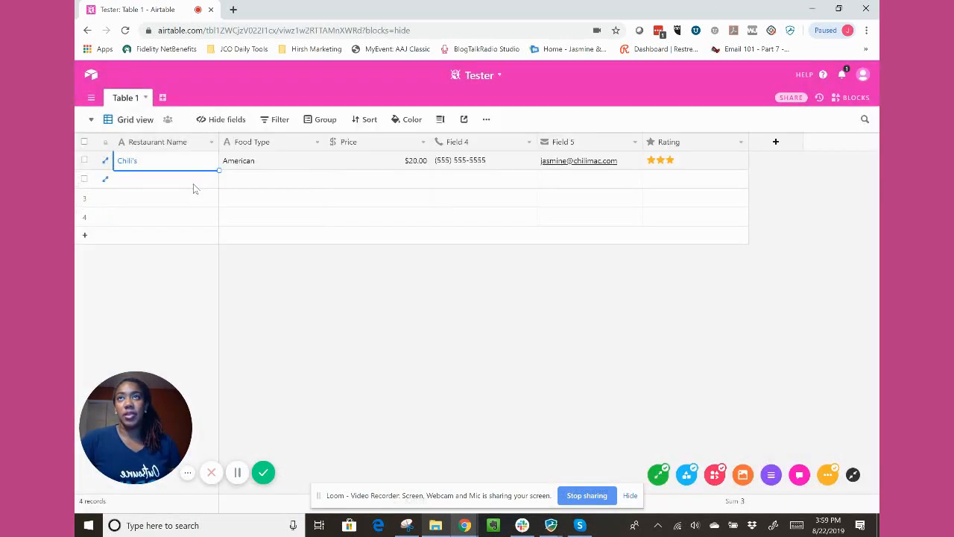
# Enter McDonald's as the restaurant name in the second record, with American as its food type.
pyautogui.click(183, 184)
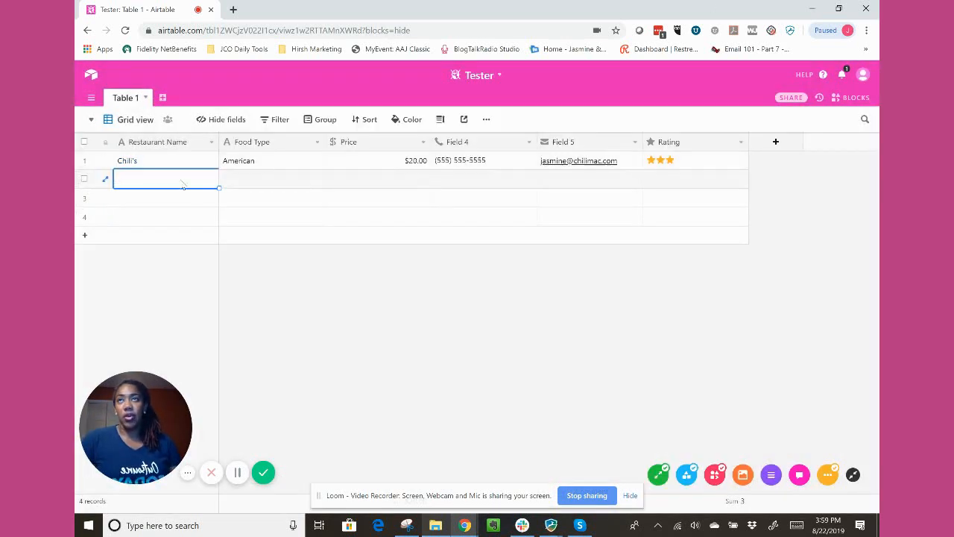
pyautogui.click(181, 179)
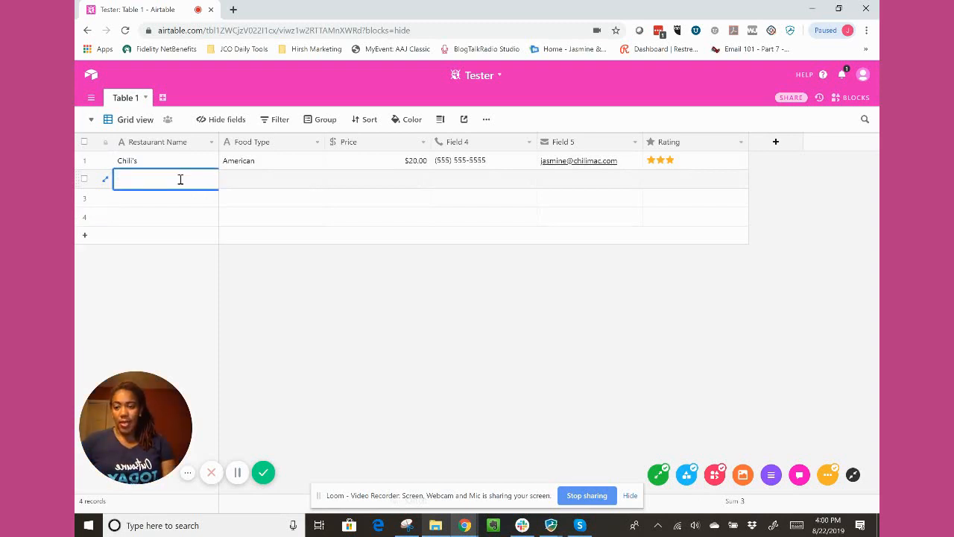
pyautogui.write('Mc')
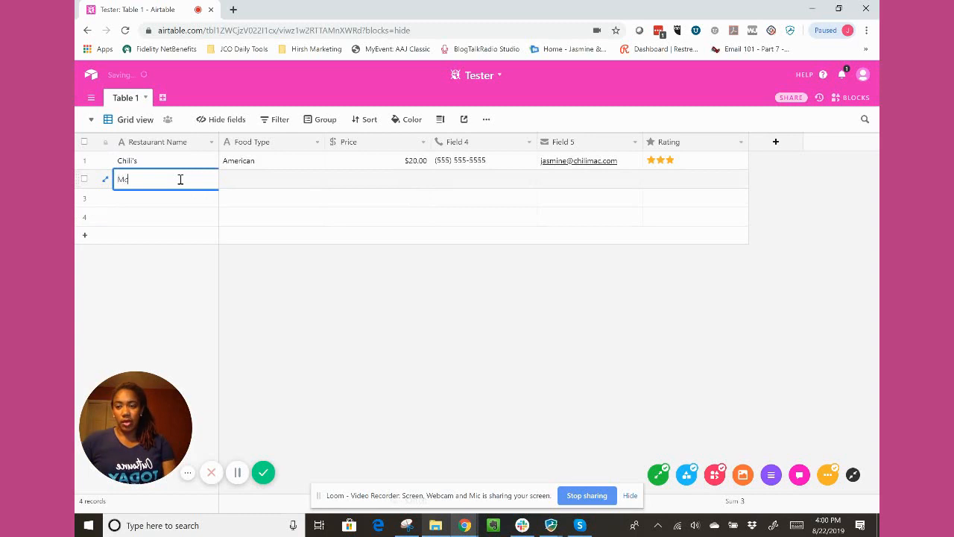
pyautogui.write('Dona')
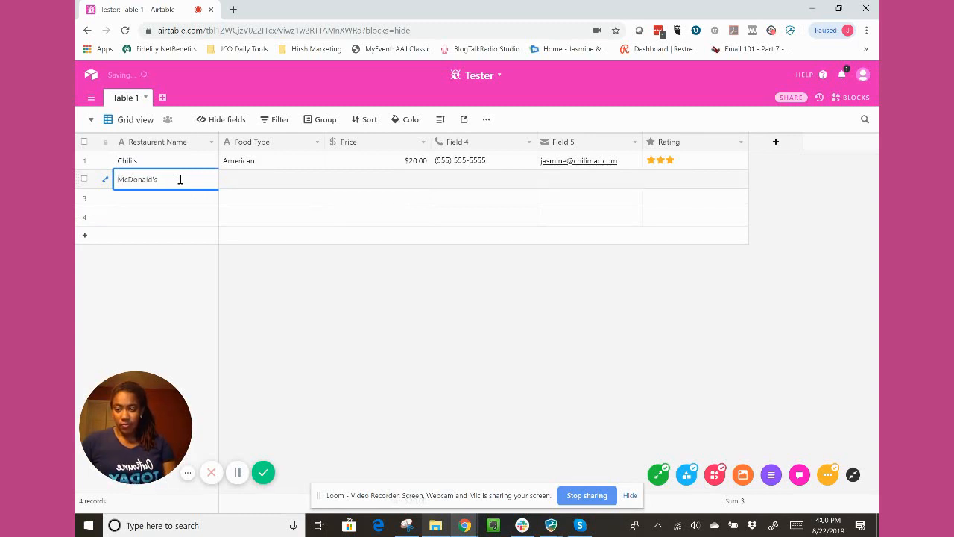
pyautogui.write("ld's")
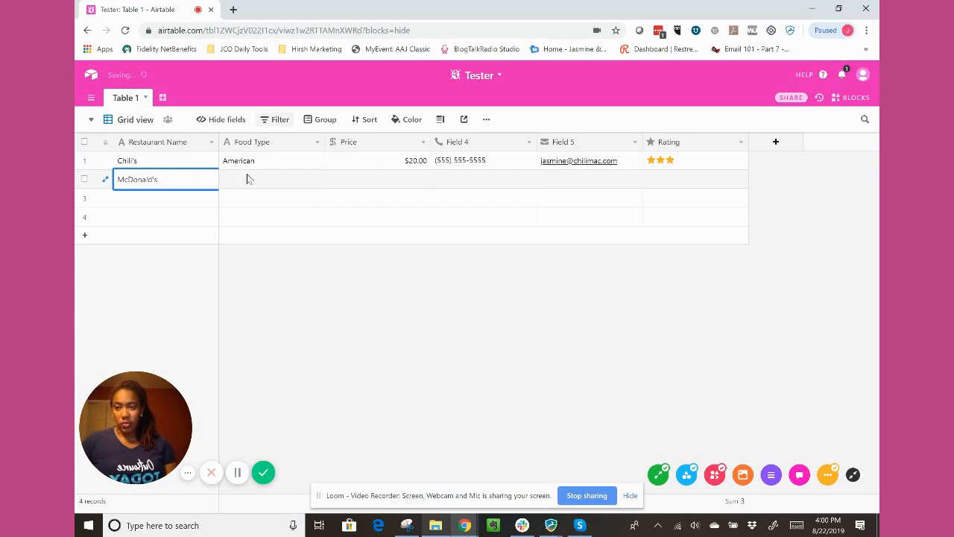
pyautogui.click(268, 186)
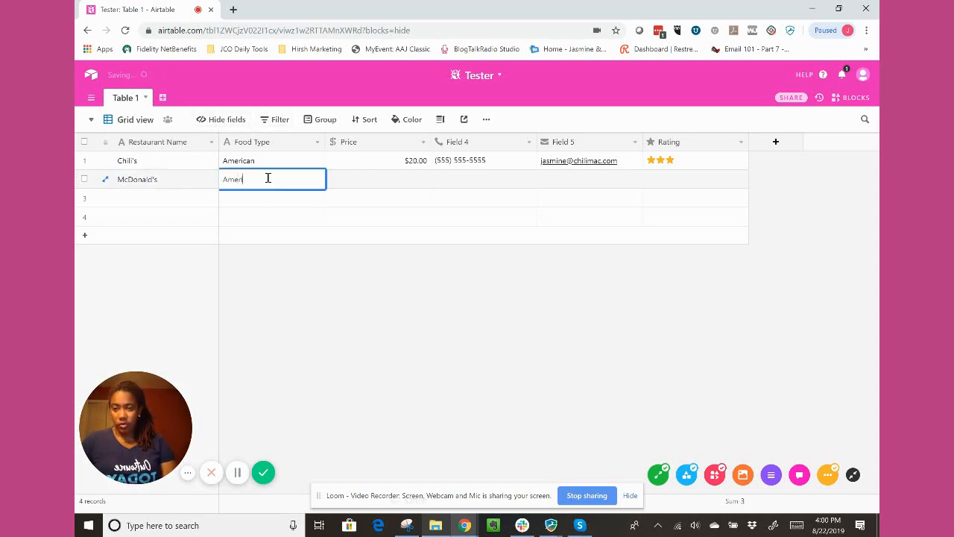
# Set the McDonald's price to $5.00 and enter its phone number in Field 4.
pyautogui.click(387, 173)
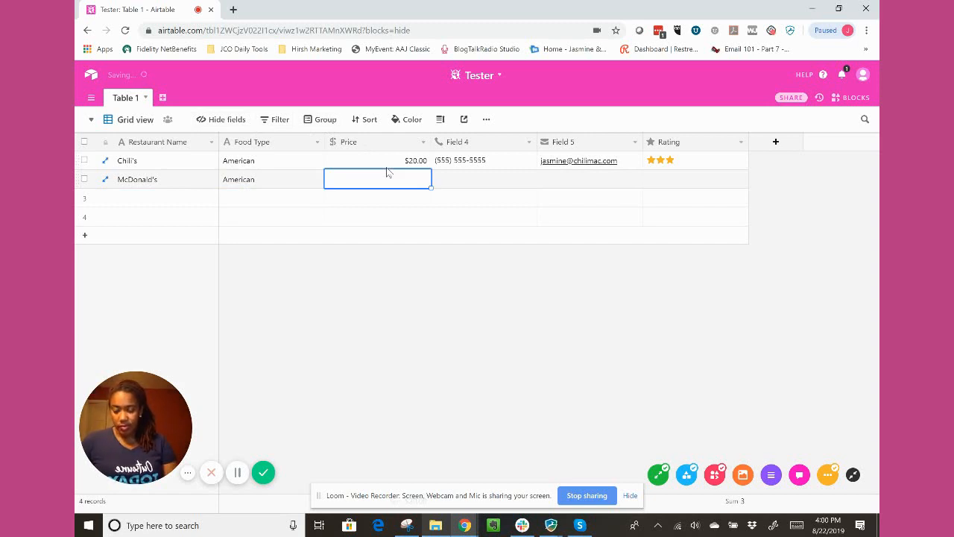
pyautogui.write('5.00')
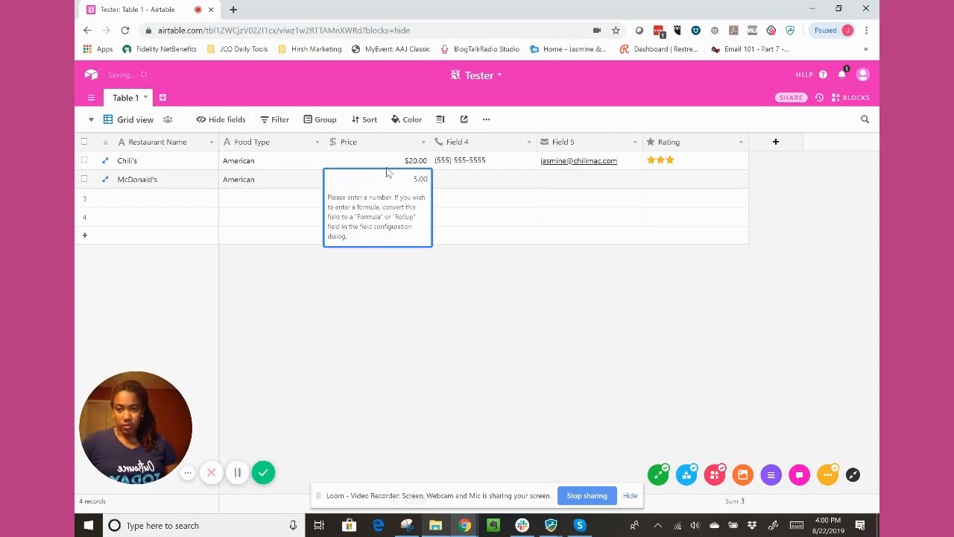
pyautogui.click(475, 185)
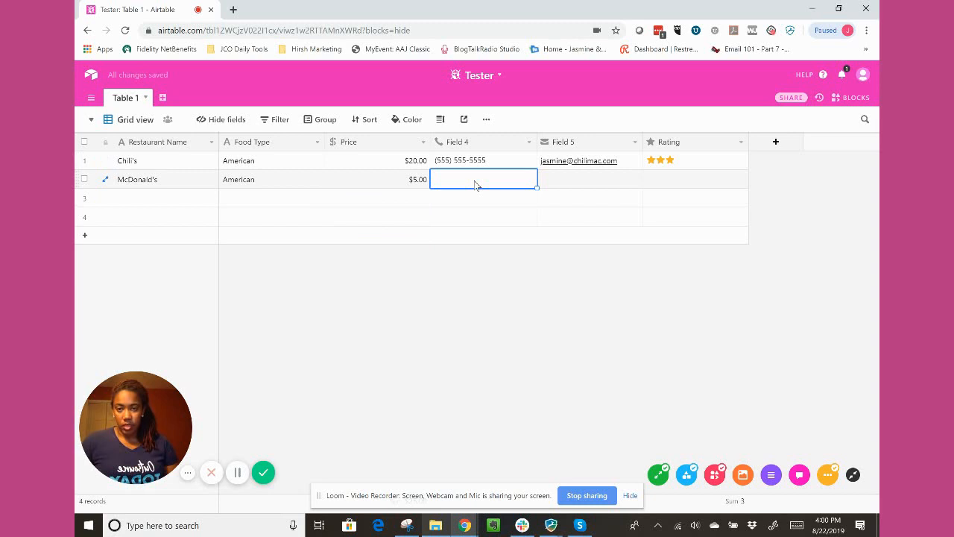
pyautogui.write('888-888-8888')
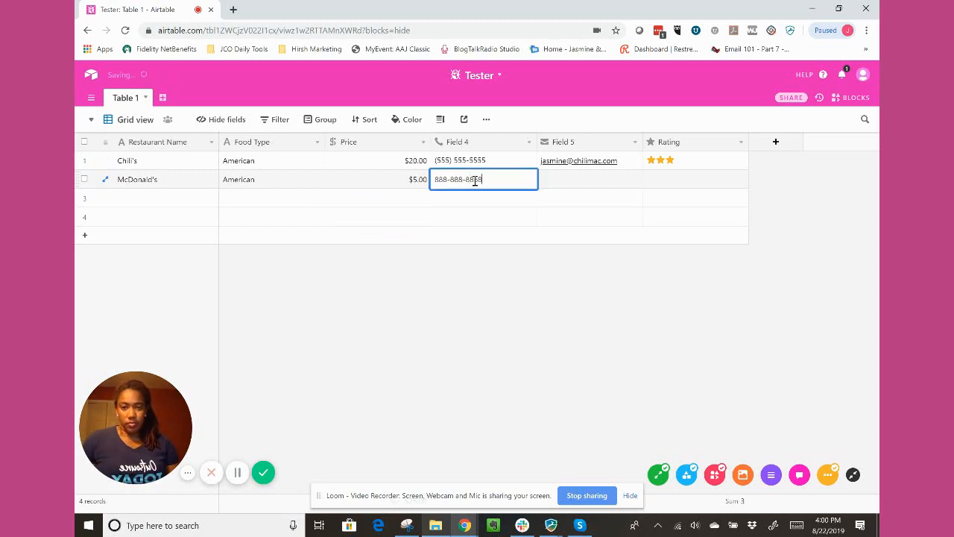
pyautogui.click(560, 187)
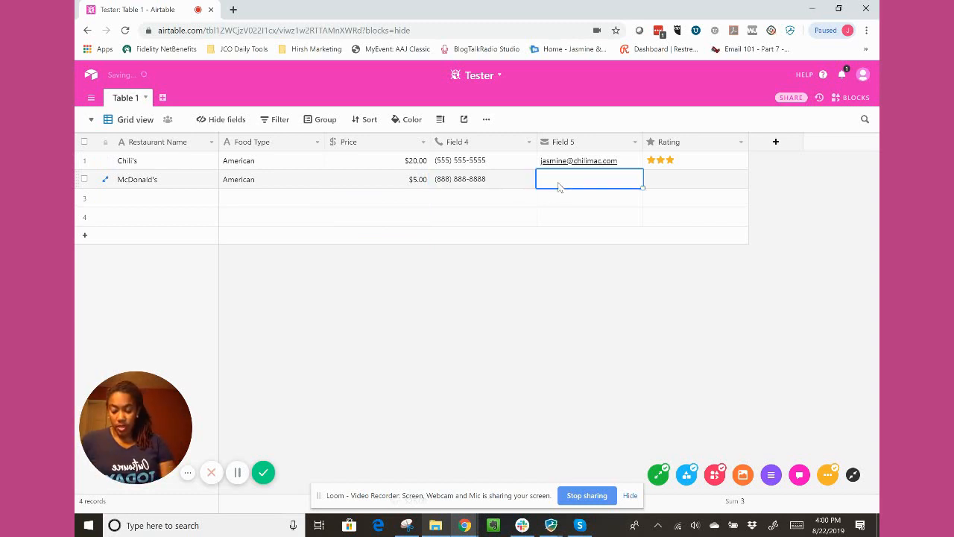
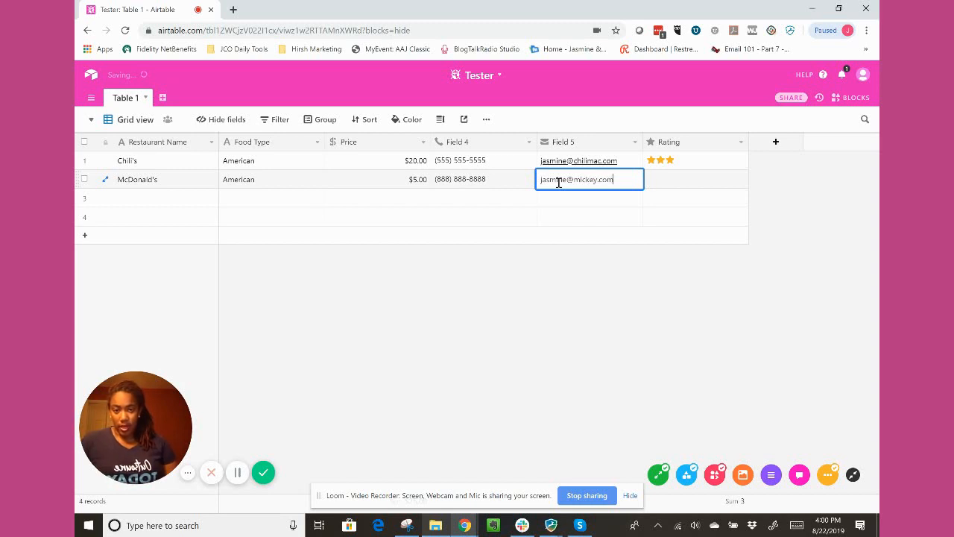
# Enter the McDonald's contact e-mail in Field 5 and give the restaurant a two-star rating.
pyautogui.click(705, 181)
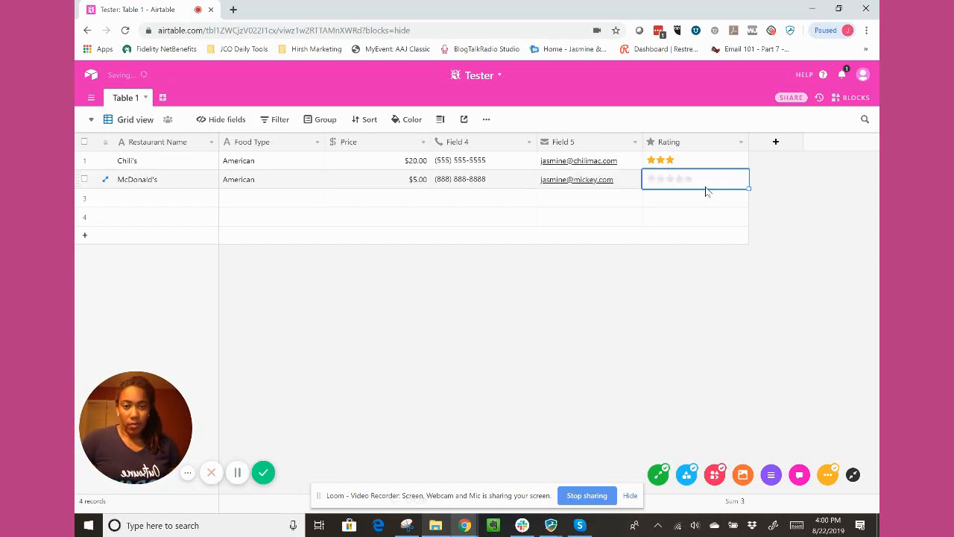
pyautogui.click(661, 179)
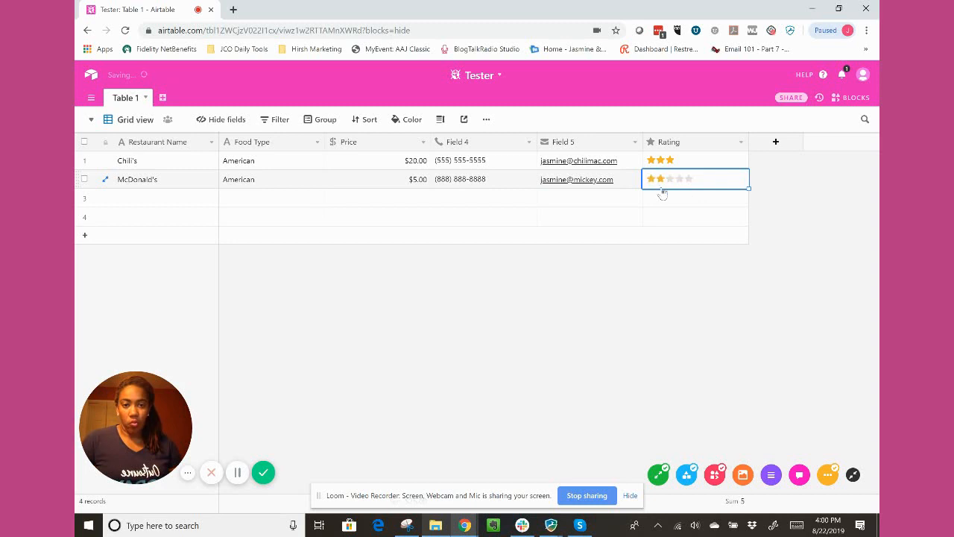
pyautogui.click(507, 214)
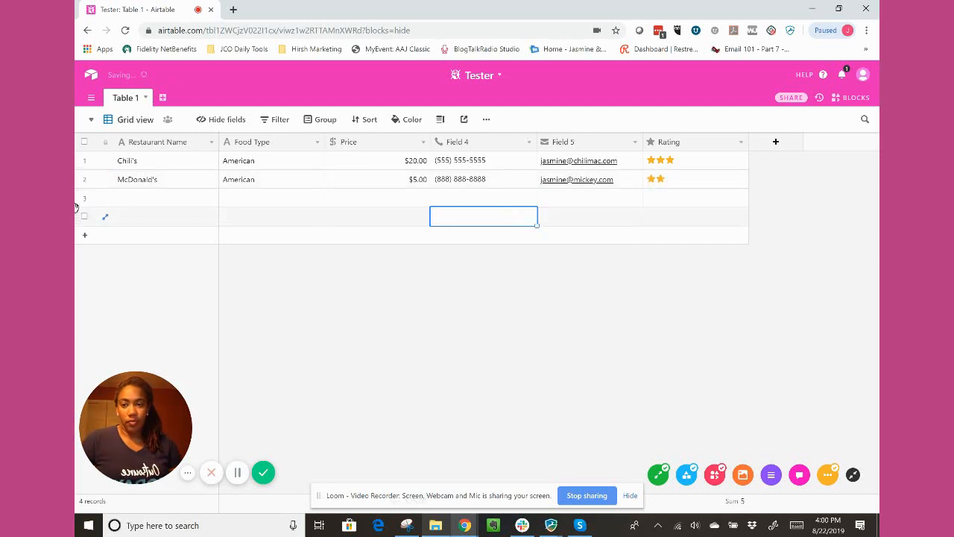
# Expand the McDonald's record, review its fields and activity history, and close it.
pyautogui.click(178, 186)
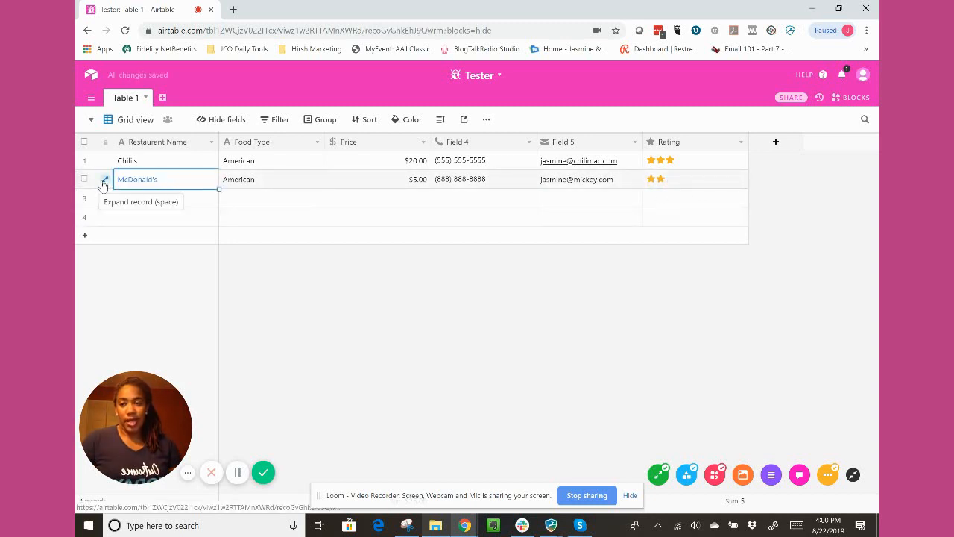
pyautogui.click(105, 179)
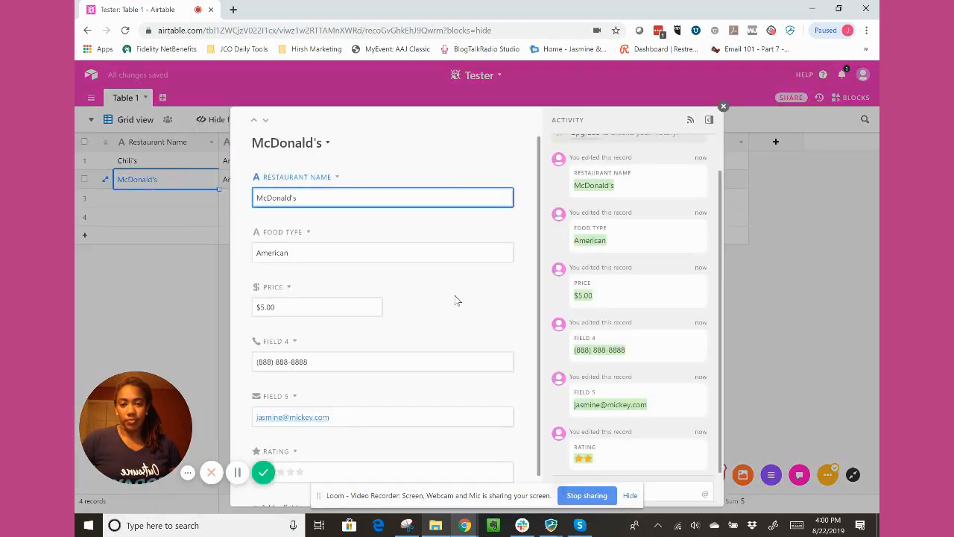
pyautogui.scroll(-1, 466, 343)
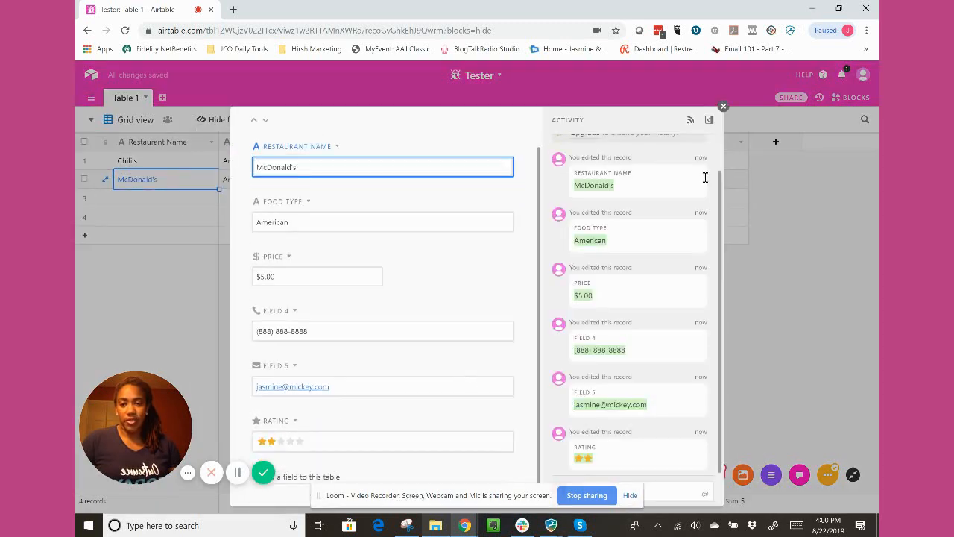
pyautogui.click(723, 107)
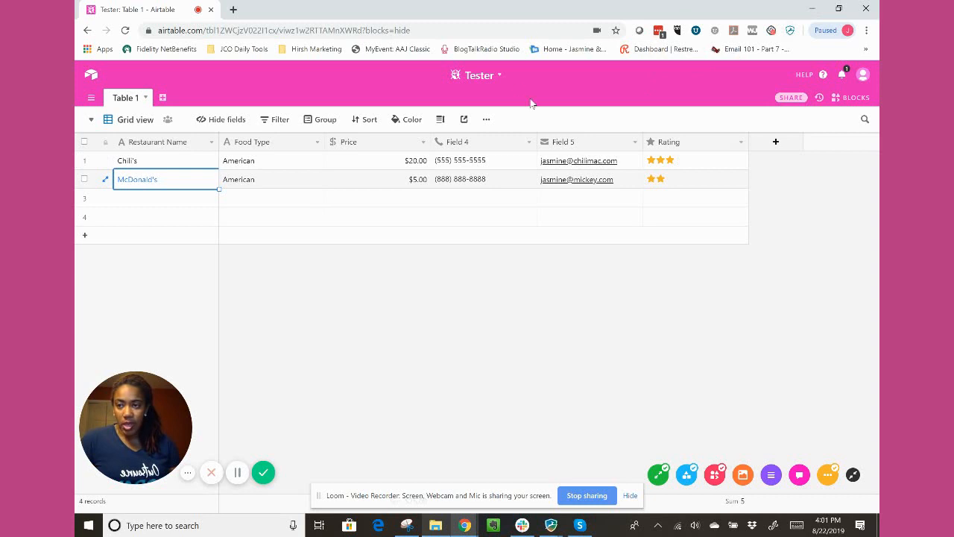
# Return to the workspace's bases, open the Digital Content Calendar base and show its Voyager.com table.
pyautogui.click(90, 80)
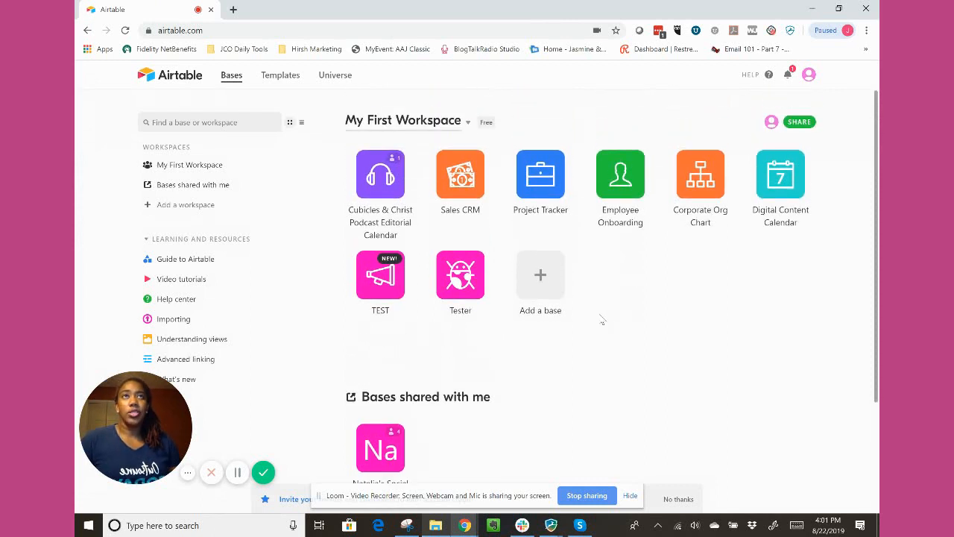
pyautogui.click(781, 192)
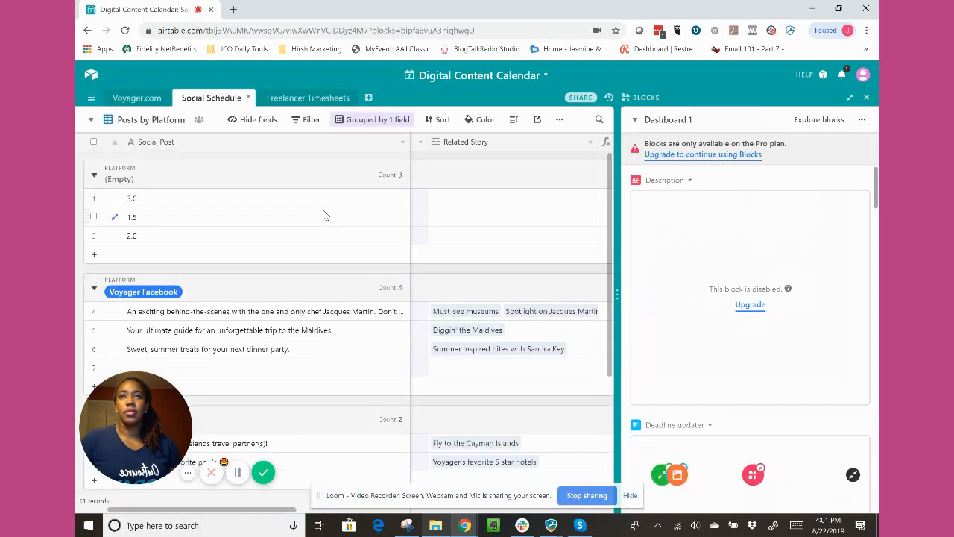
pyautogui.click(124, 99)
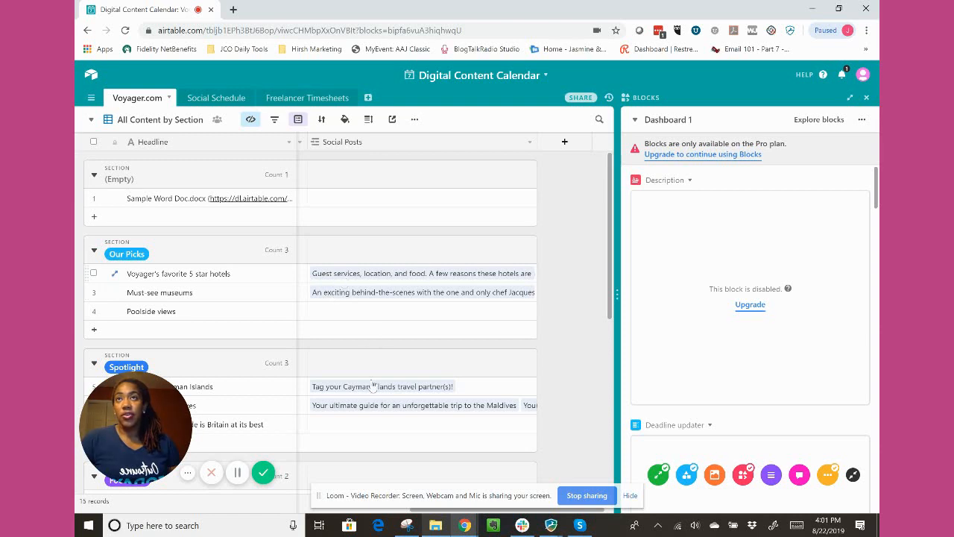
# View the linked Social Posts records for "Voyager's favorite 5 star hotels" and close the linked record list.
pyautogui.click(424, 271)
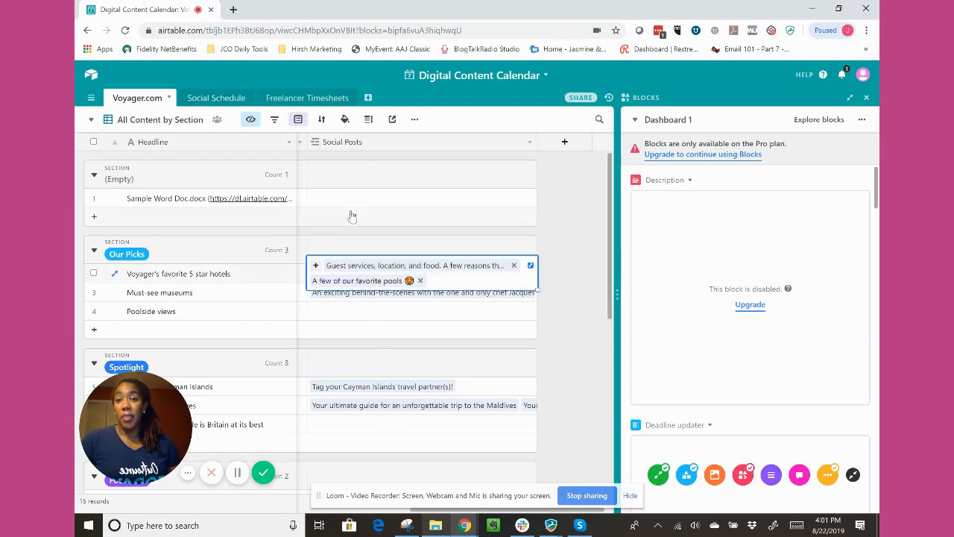
pyautogui.click(530, 267)
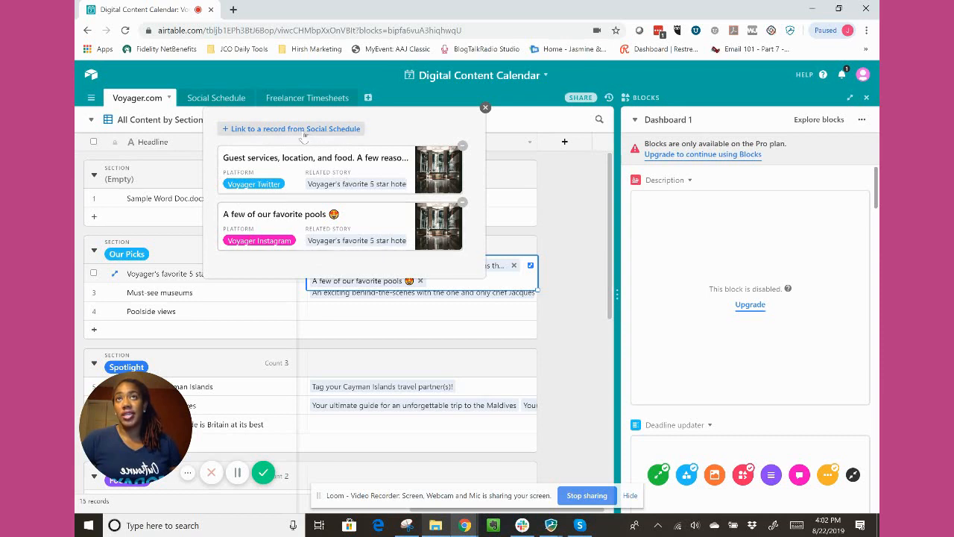
pyautogui.click(567, 291)
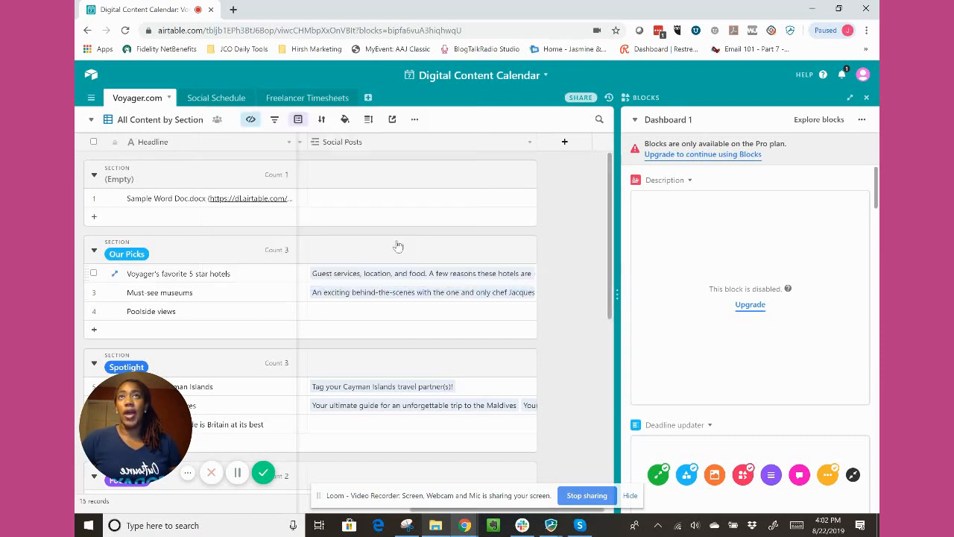
# Look over the Social Schedule table and examine the columns of the Freelancer Timesheets table.
pyautogui.click(216, 97)
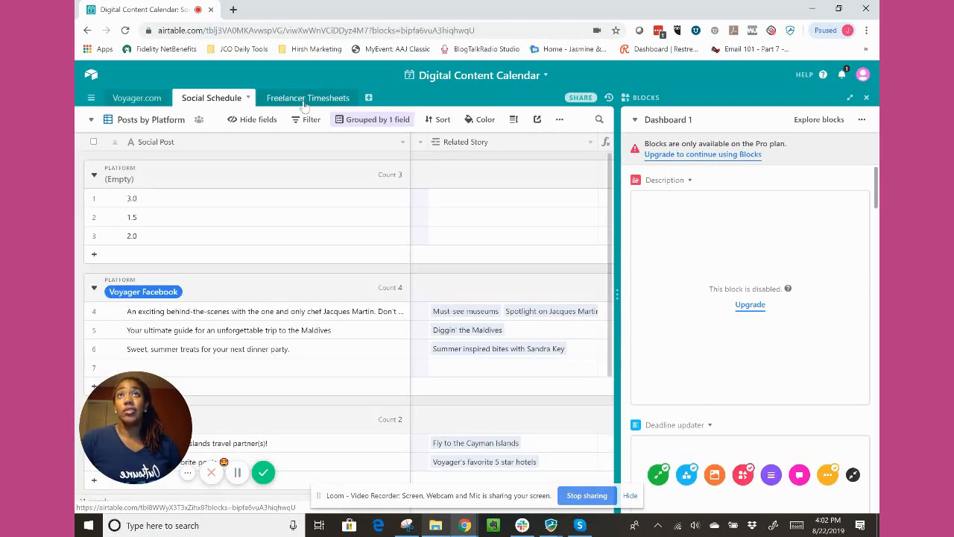
pyautogui.click(304, 100)
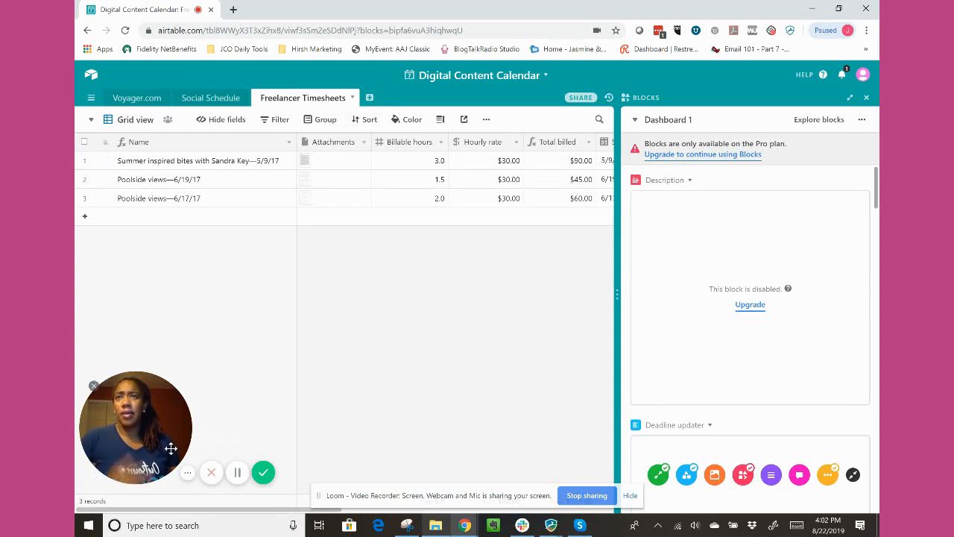
pyautogui.moveTo(207, 512); pyautogui.dragTo(188, 516)
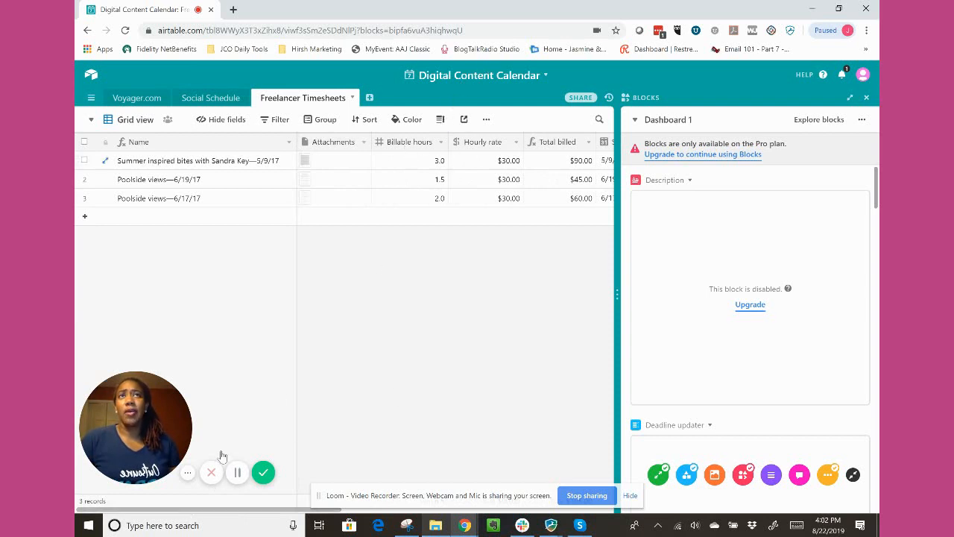
pyautogui.moveTo(219, 511); pyautogui.dragTo(252, 518)
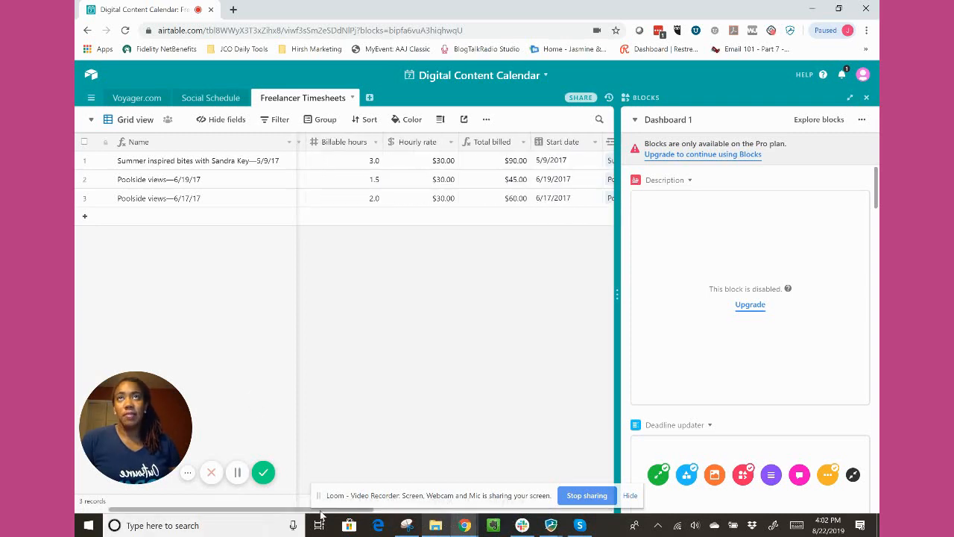
pyautogui.moveTo(195, 513); pyautogui.dragTo(156, 514)
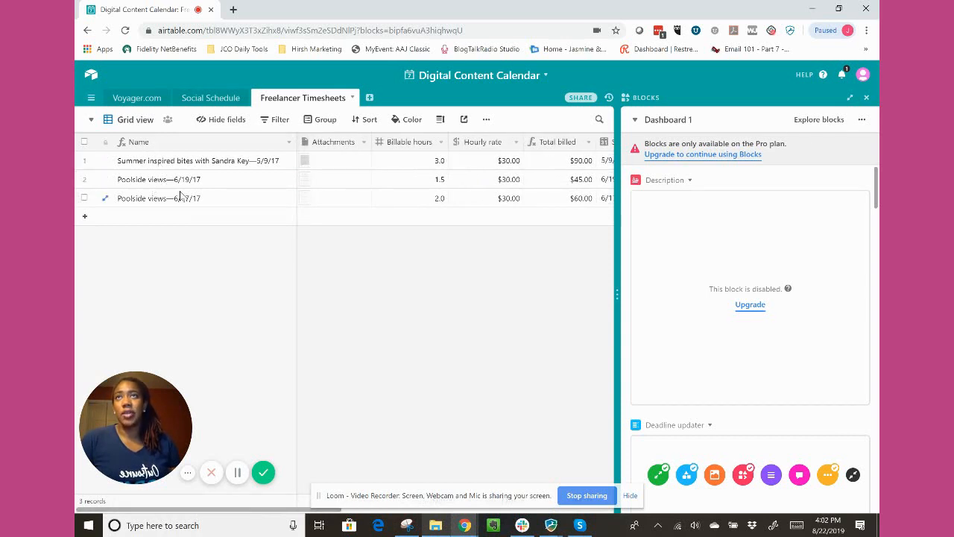
# In the Social Schedule table, expand the first Voyager Facebook post to examine its details, and close it.
pyautogui.click(192, 100)
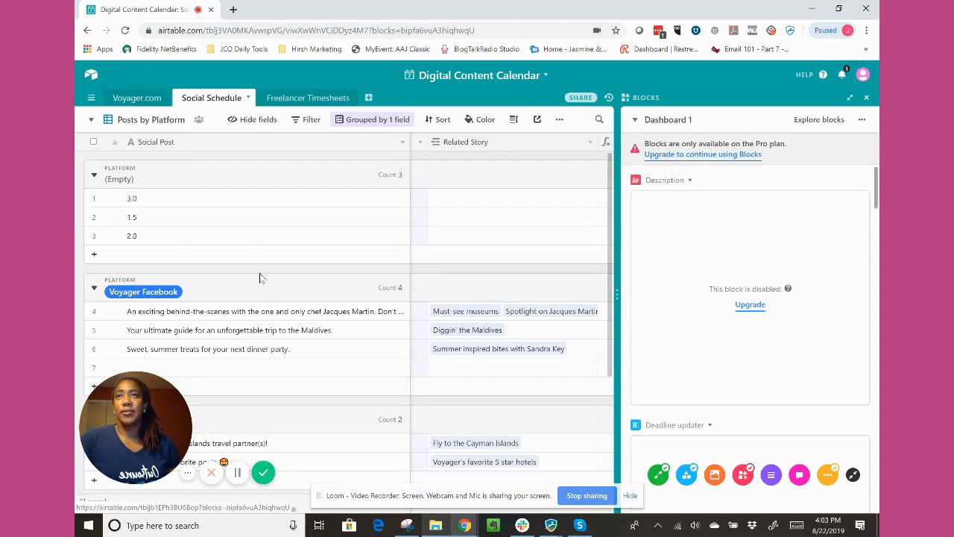
pyautogui.click(231, 313)
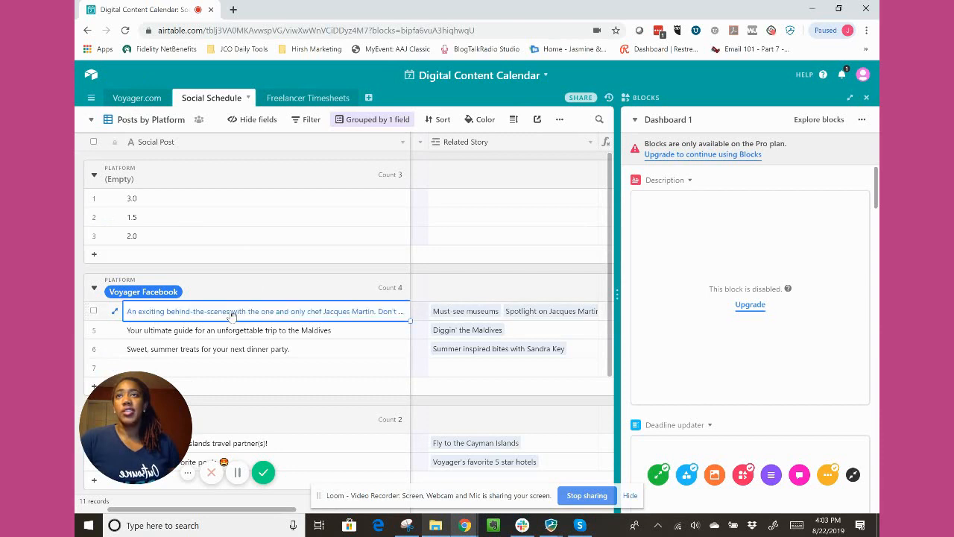
pyautogui.rightClick(143, 314)
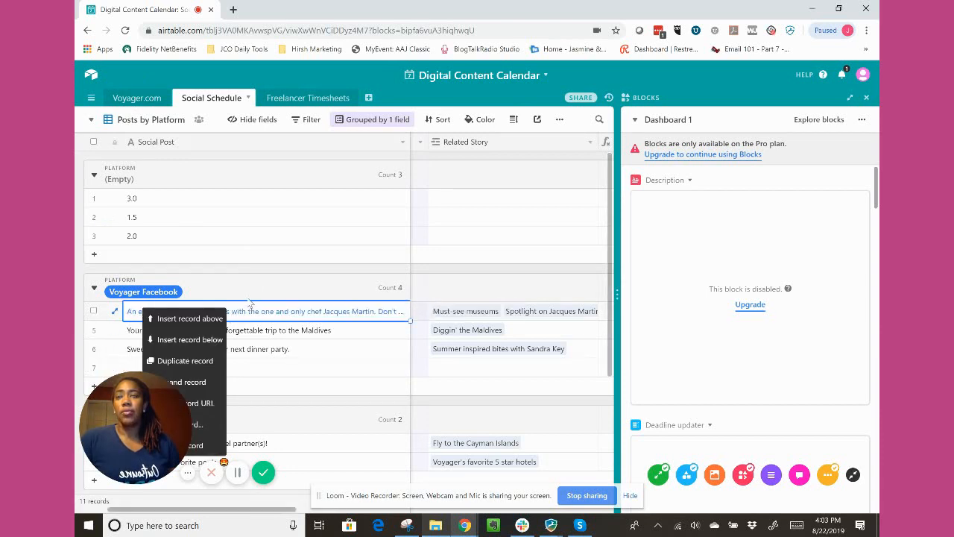
pyautogui.scroll(-2, 253, 306)
pyautogui.click(145, 185)
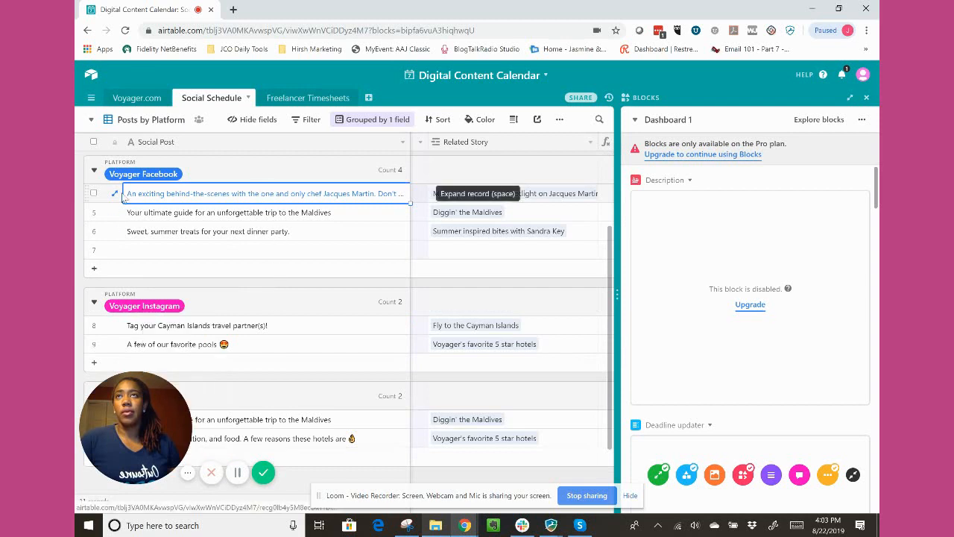
pyautogui.click(114, 193)
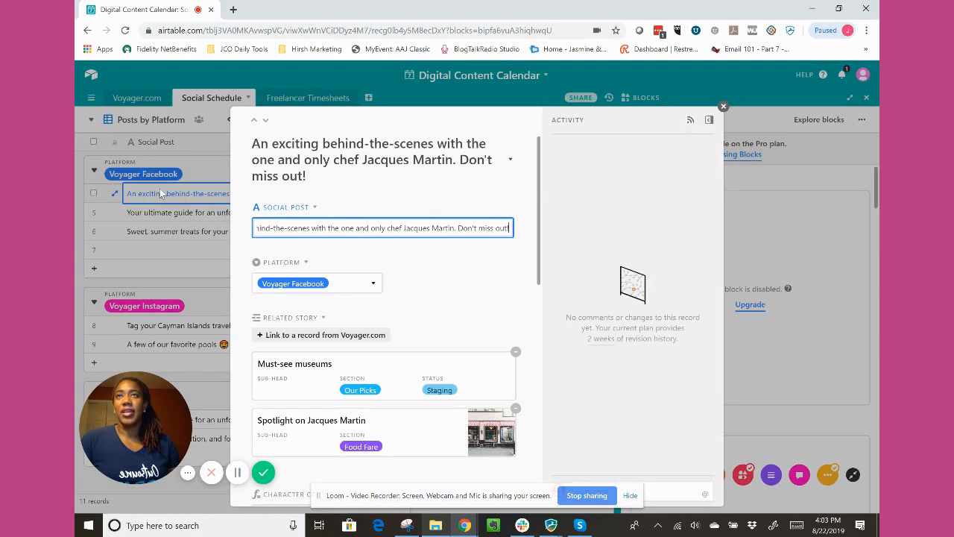
pyautogui.click(192, 201)
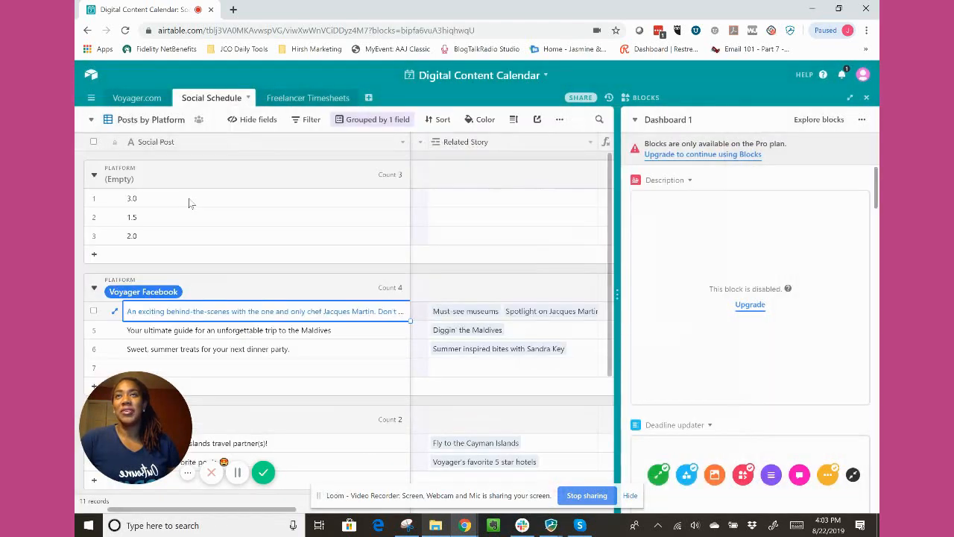
# Check the Social Post field, switch to the Freelancer Timesheets table, and expand and close its first record.
pyautogui.click(165, 147)
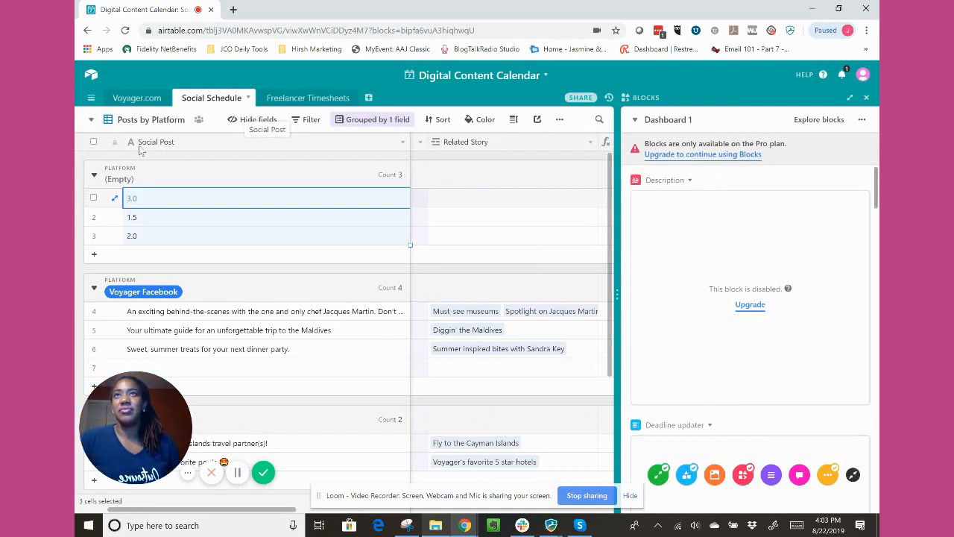
pyautogui.click(299, 99)
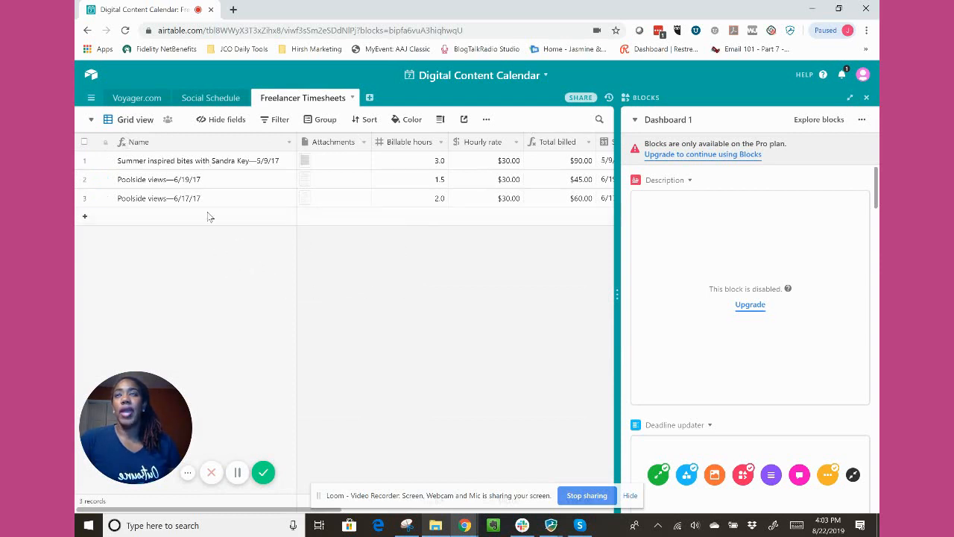
pyautogui.click(141, 144)
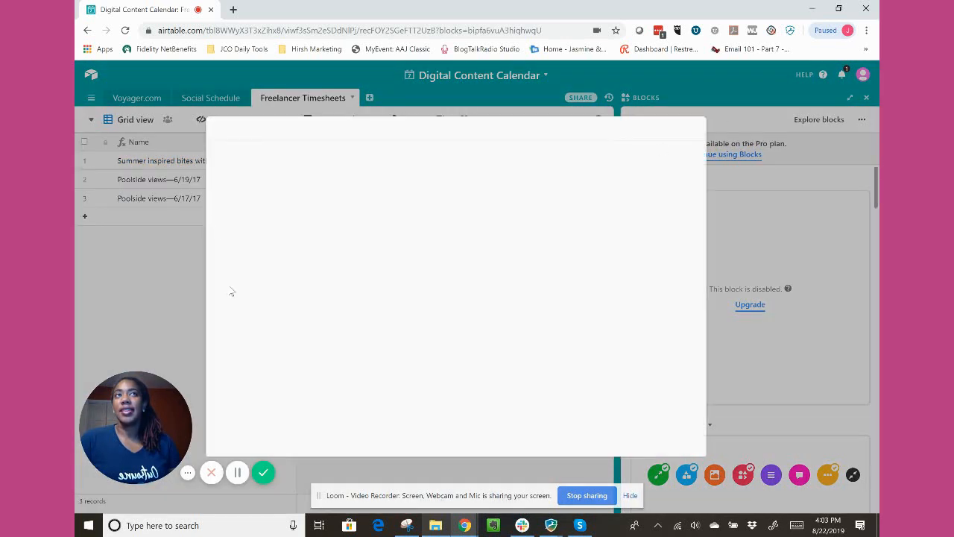
pyautogui.click(168, 288)
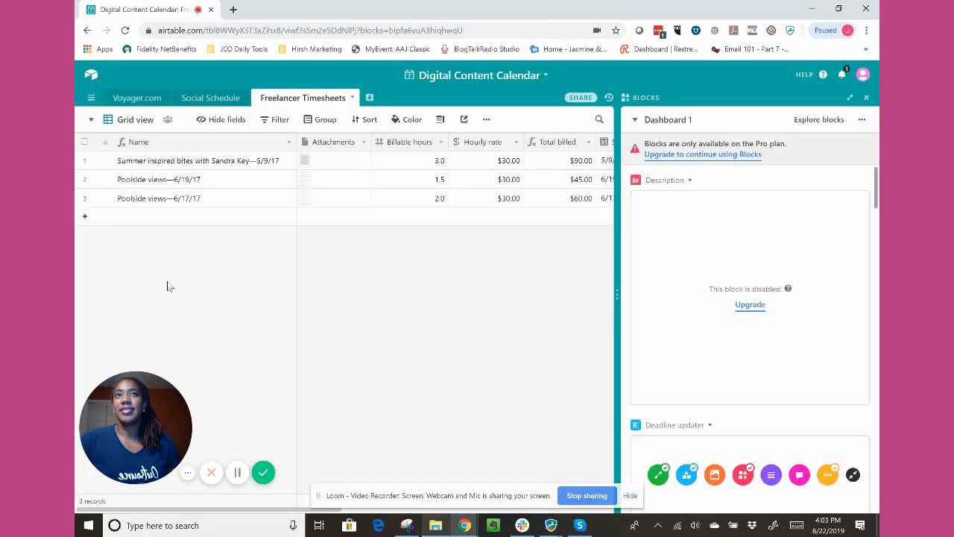
# Examine the options available for the first timesheet record and for the Name field without applying any.
pyautogui.rightClick(221, 168)
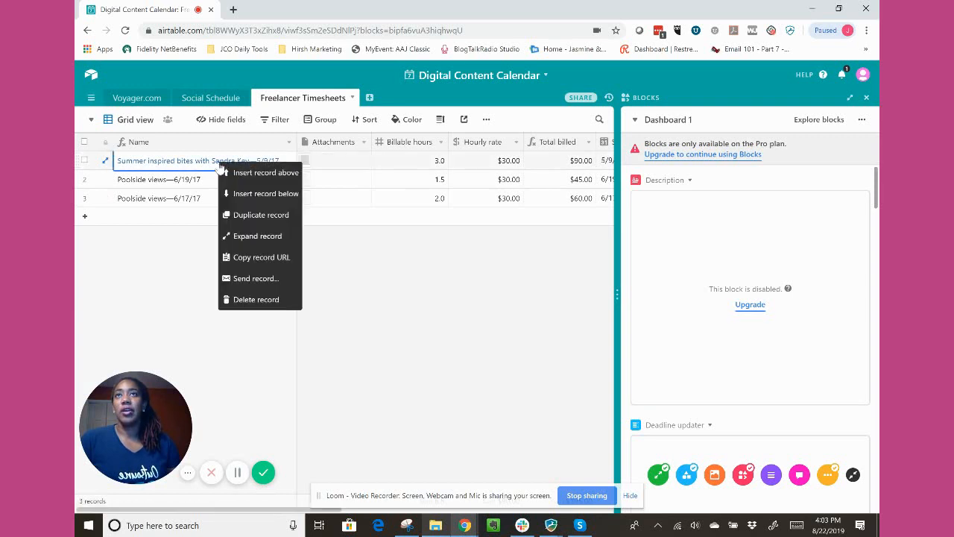
pyautogui.click(280, 149)
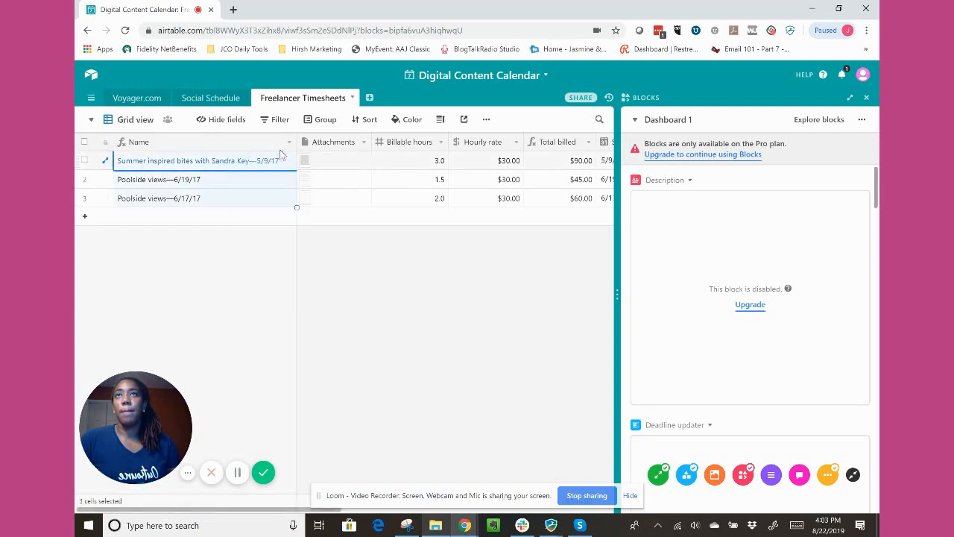
pyautogui.click(288, 143)
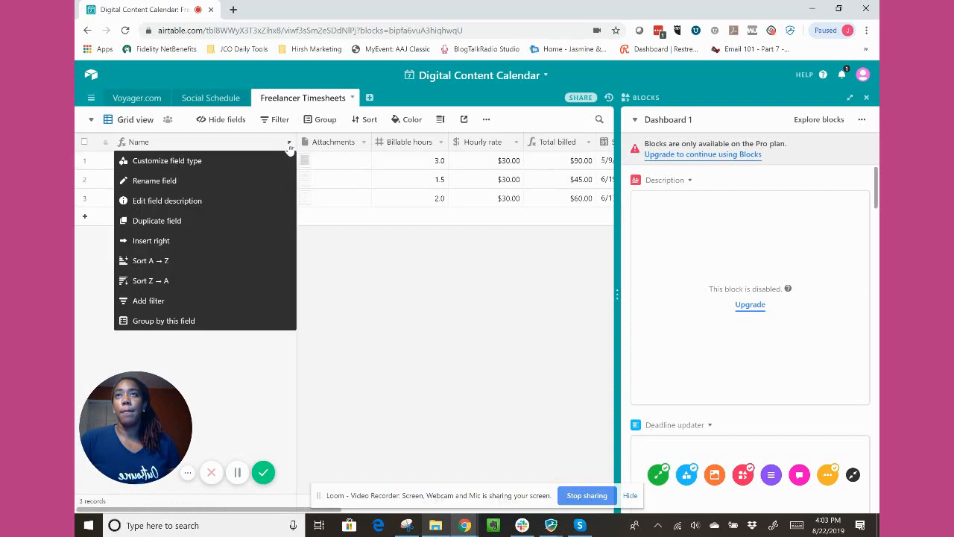
pyautogui.click(251, 369)
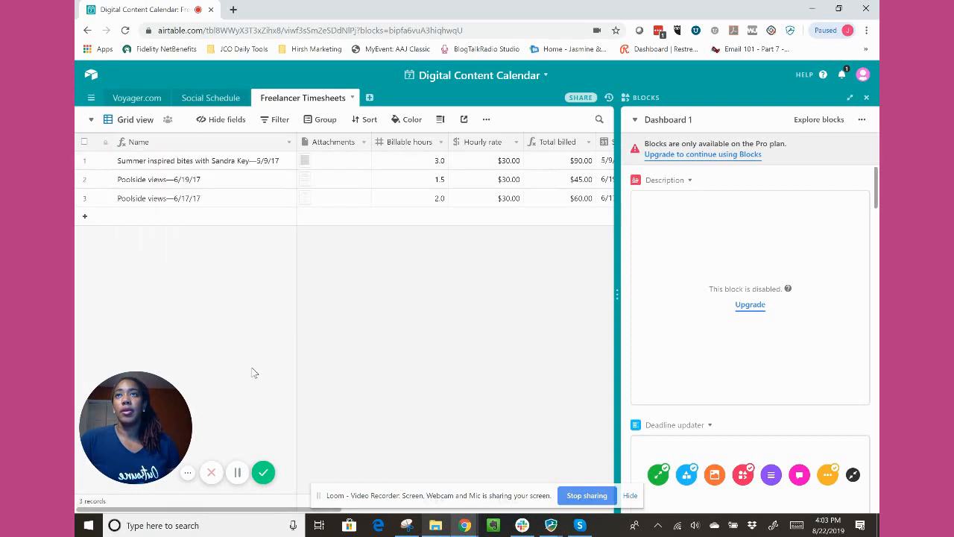
pyautogui.click(290, 143)
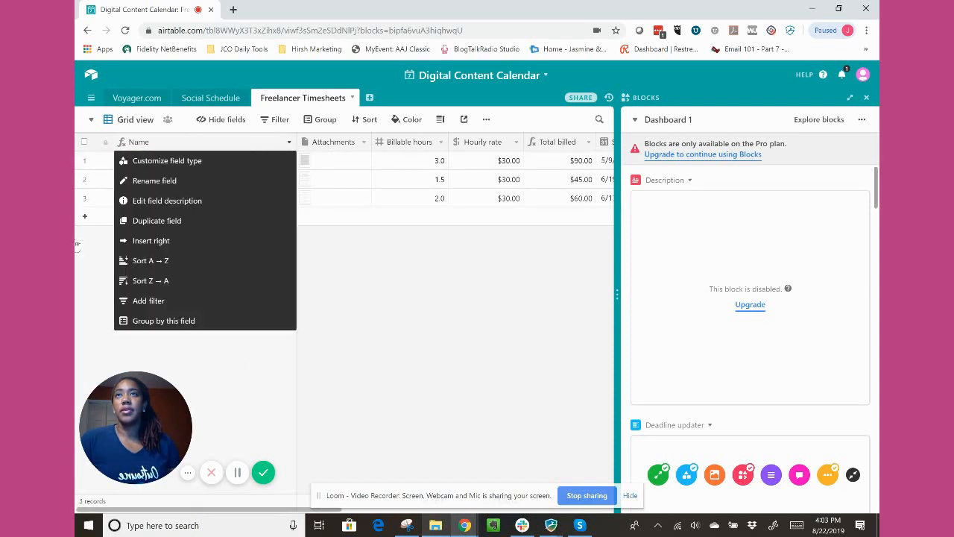
pyautogui.click(89, 243)
pyautogui.click(156, 159)
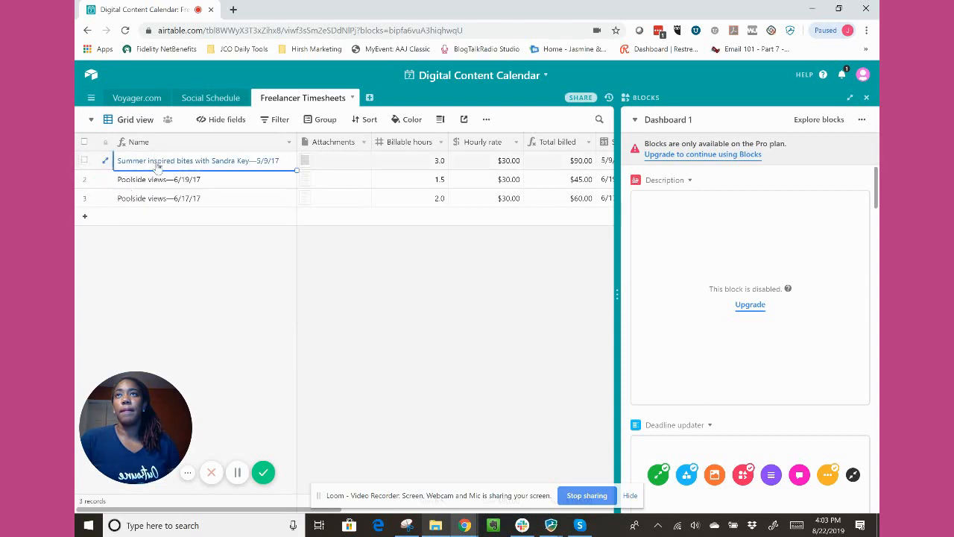
# Expand the first timesheet record, examine its record actions, and close it.
pyautogui.click(158, 166)
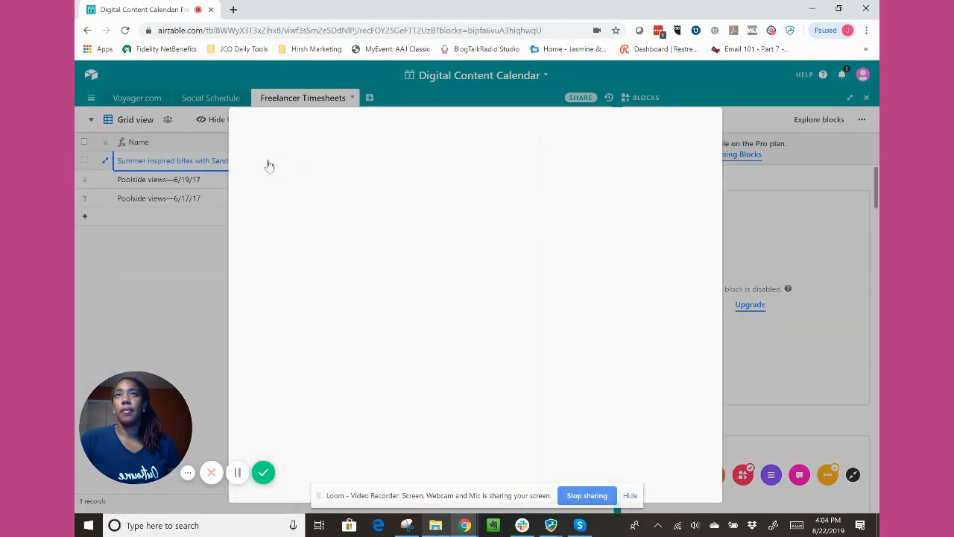
pyautogui.click(269, 164)
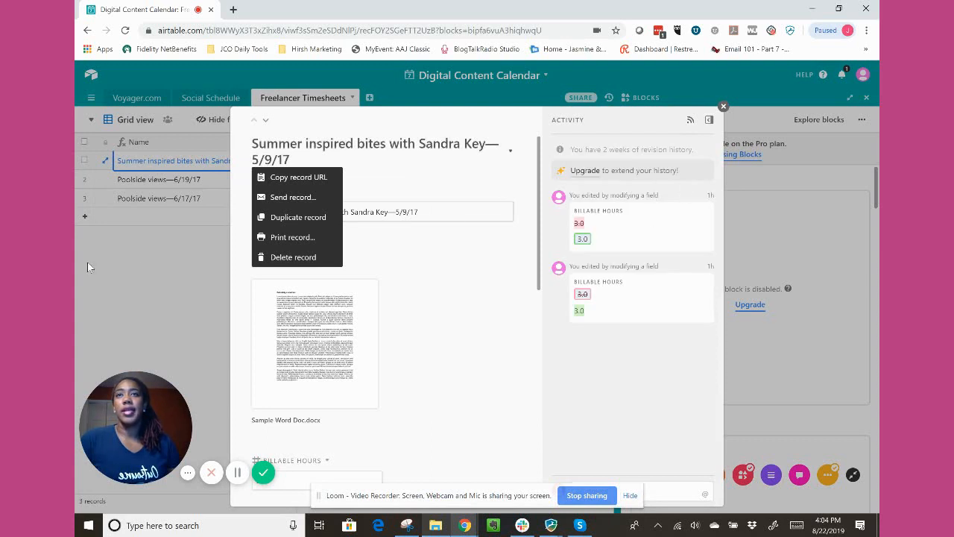
pyautogui.click(747, 148)
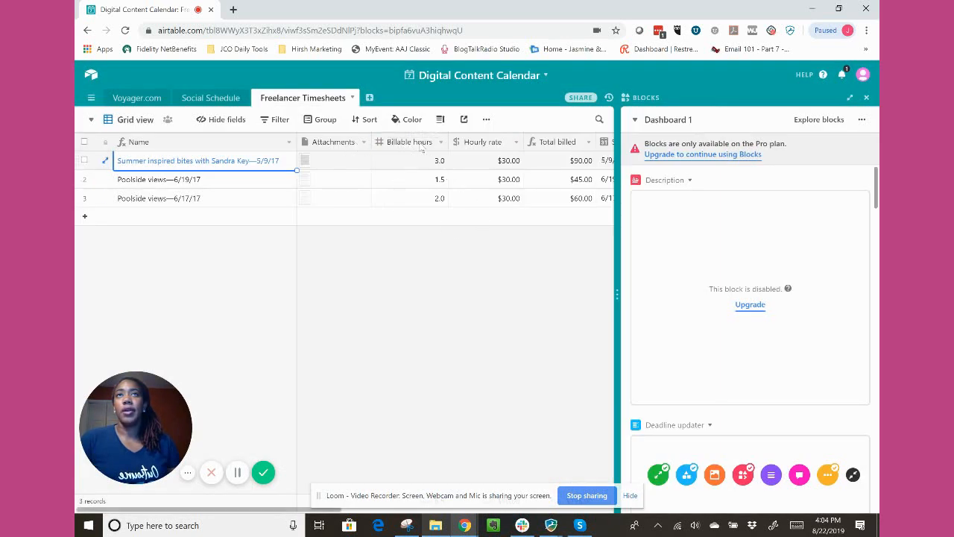
# Examine the options of the Billable hours field and of its first cell's record without applying any.
pyautogui.click(409, 143)
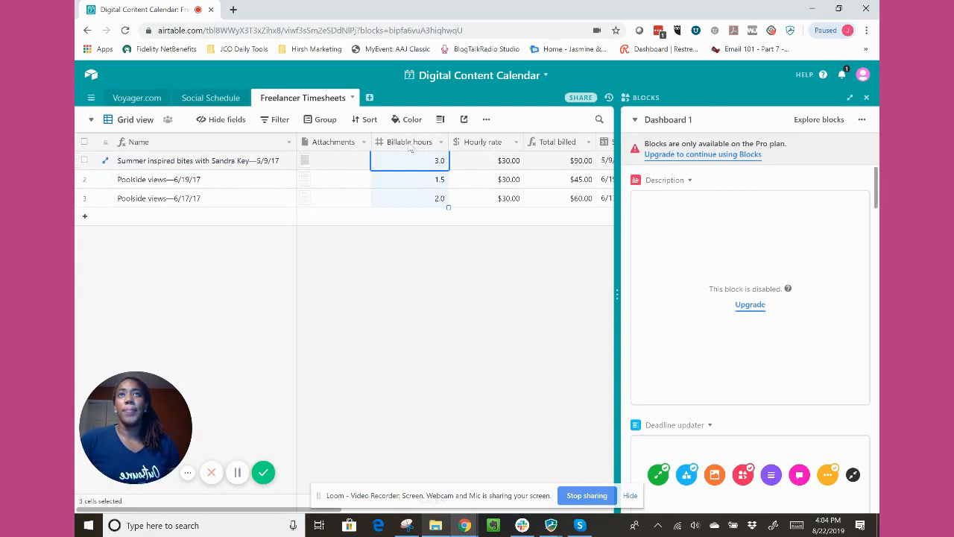
pyautogui.click(442, 143)
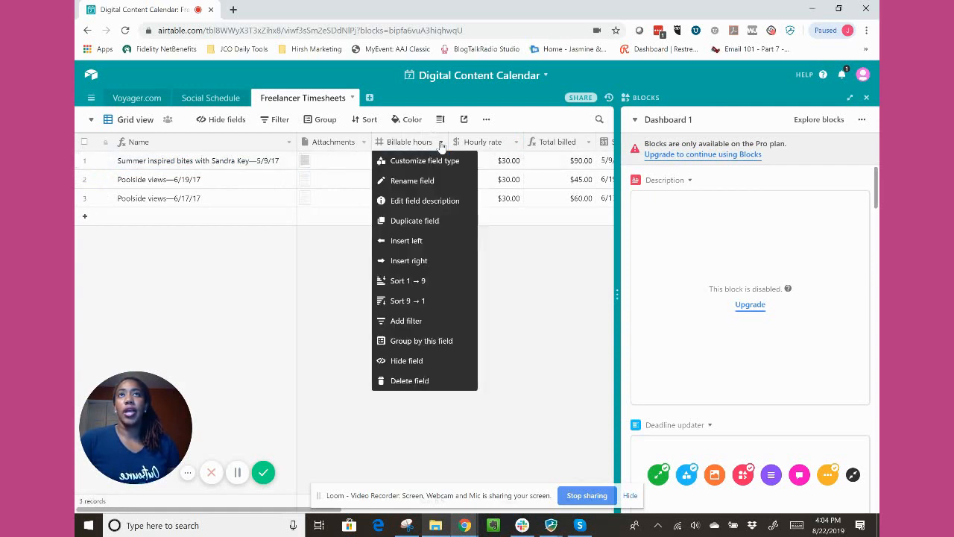
pyautogui.click(324, 277)
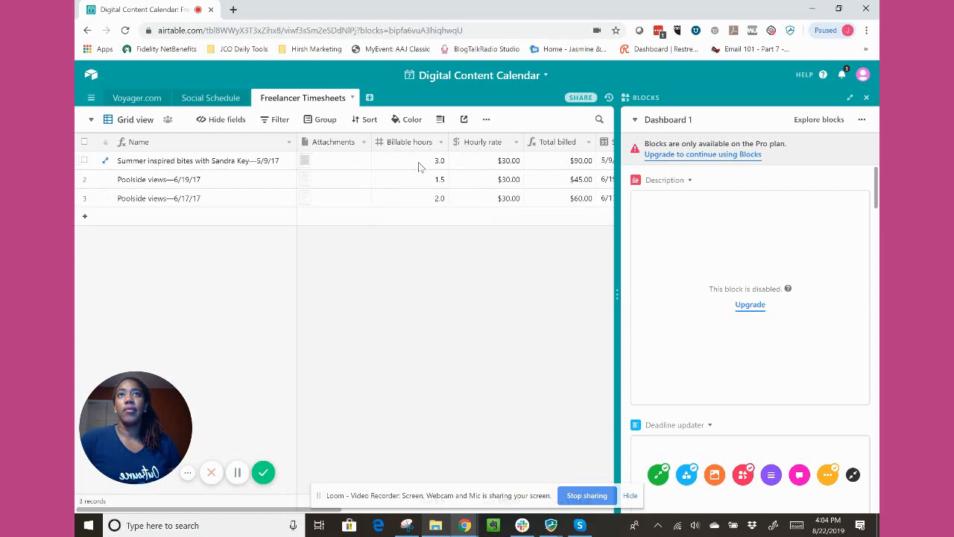
pyautogui.click(418, 162)
pyautogui.rightClick(418, 162)
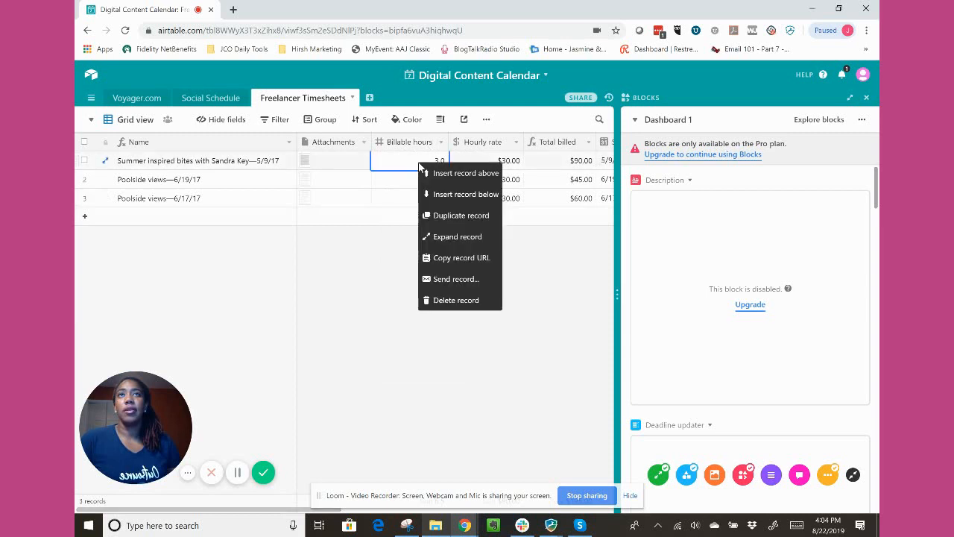
pyautogui.click(411, 302)
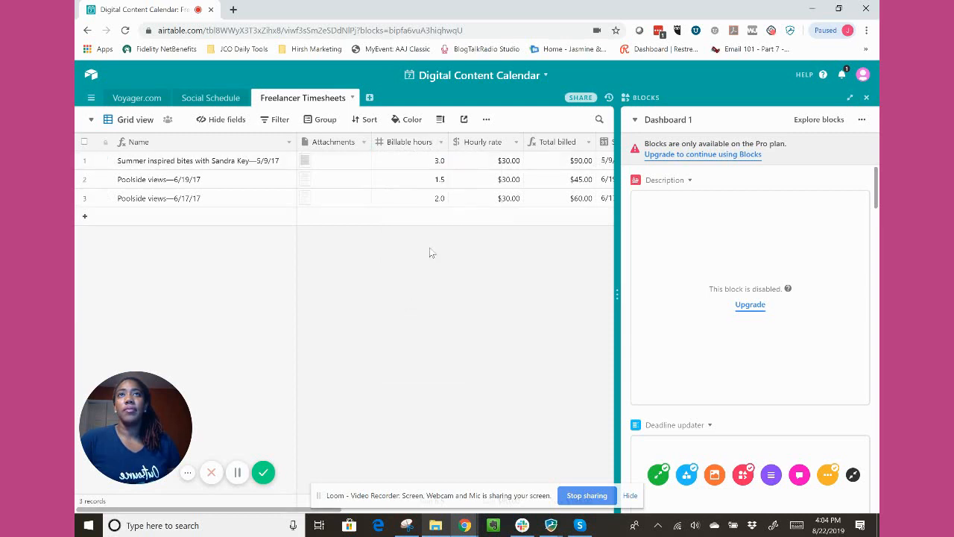
pyautogui.click(419, 162)
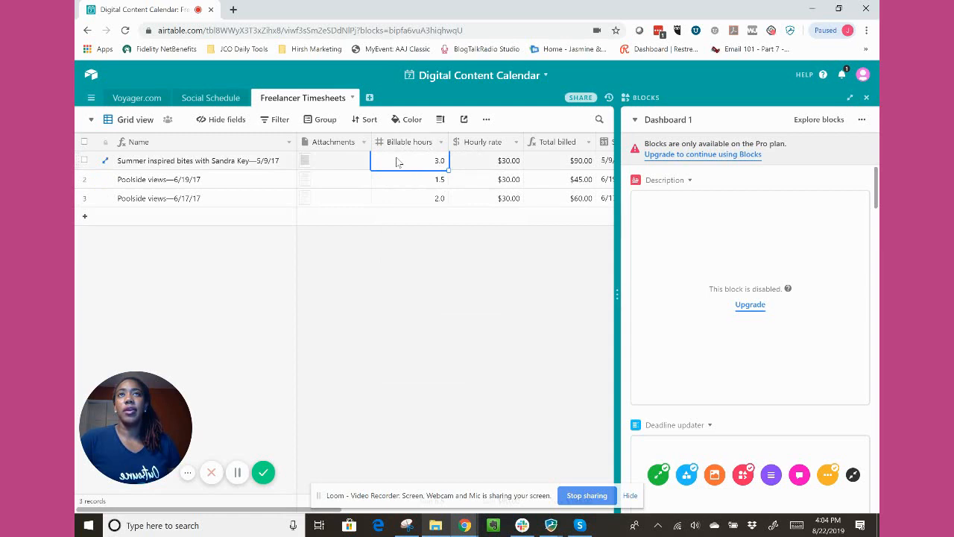
pyautogui.click(411, 237)
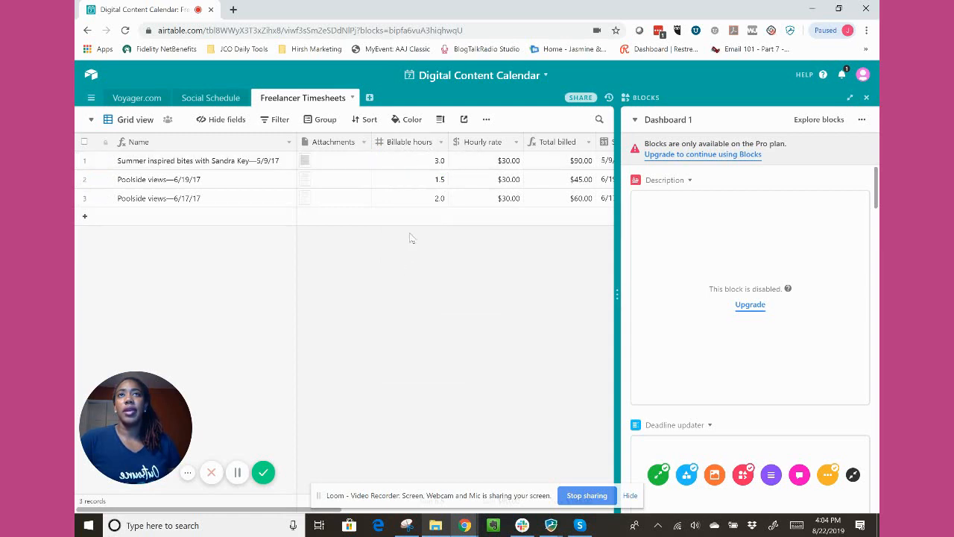
pyautogui.rightClick(419, 167)
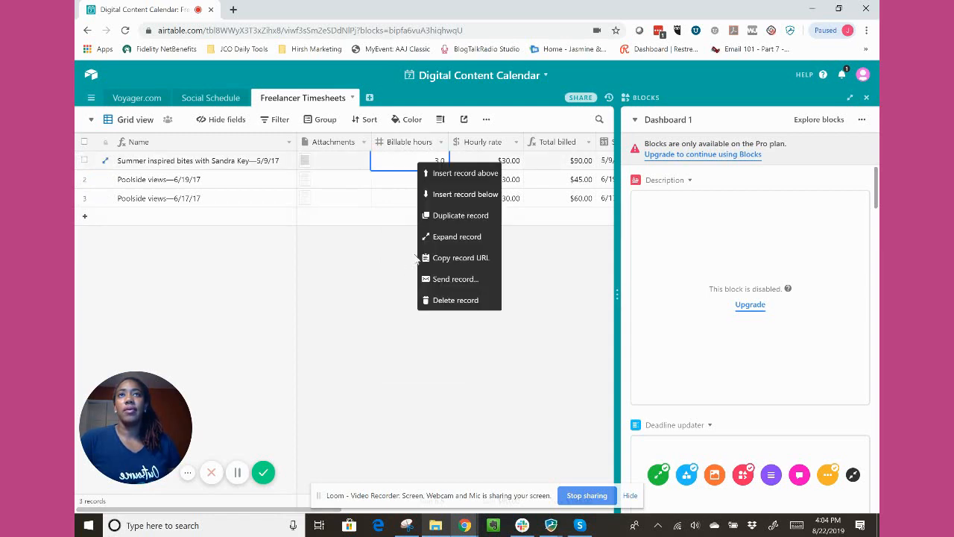
pyautogui.click(389, 322)
# Compare the Billable hours field's options, including its description, with the first record's options once more.
pyautogui.click(441, 142)
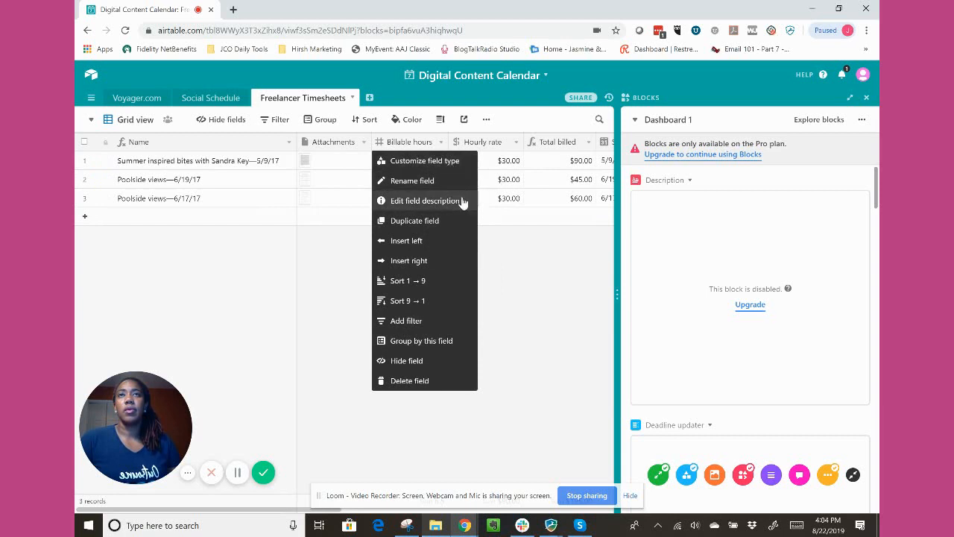
pyautogui.click(425, 201)
pyautogui.click(420, 189)
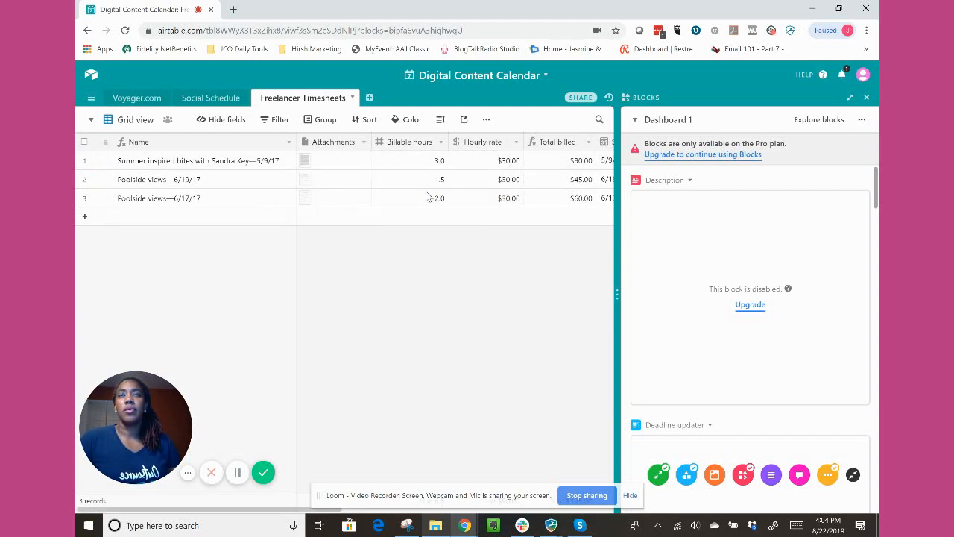
pyautogui.rightClick(429, 164)
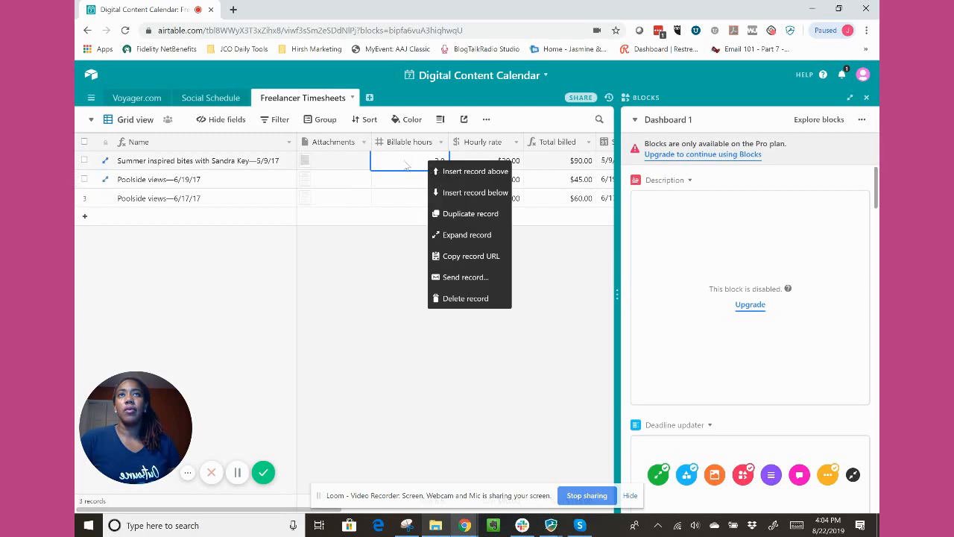
pyautogui.click(414, 169)
pyautogui.rightClick(444, 170)
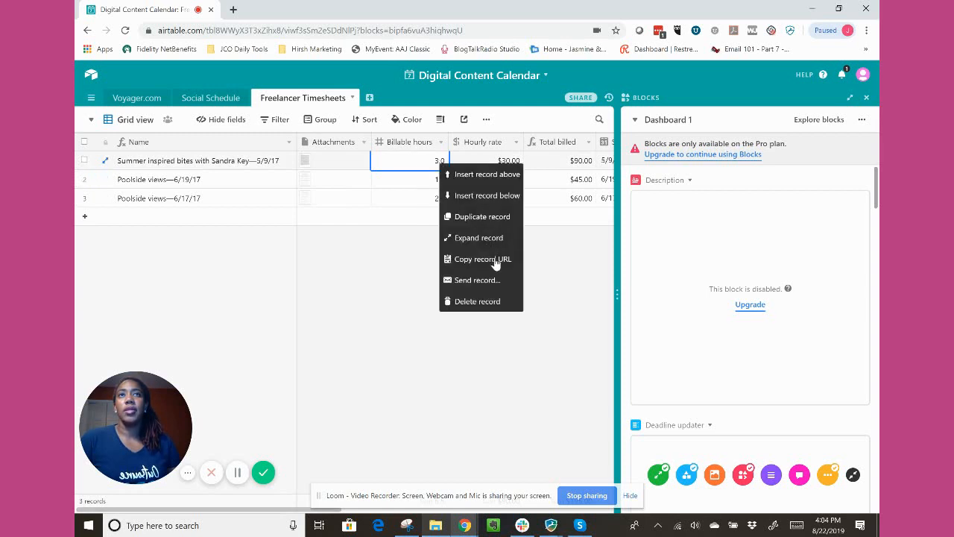
pyautogui.click(392, 271)
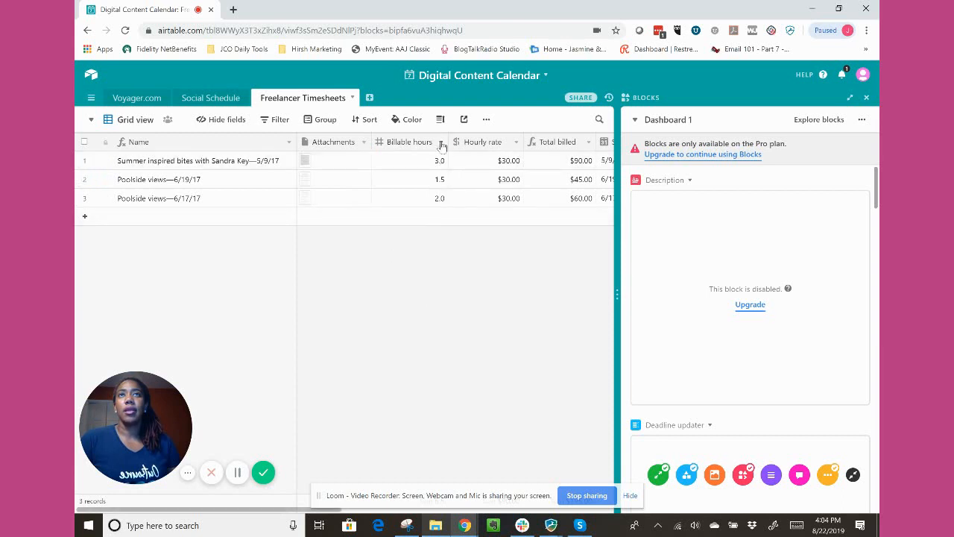
# Browse the field types available for the Billable hours field, and close its settings without saving.
pyautogui.click(441, 142)
pyautogui.click(437, 156)
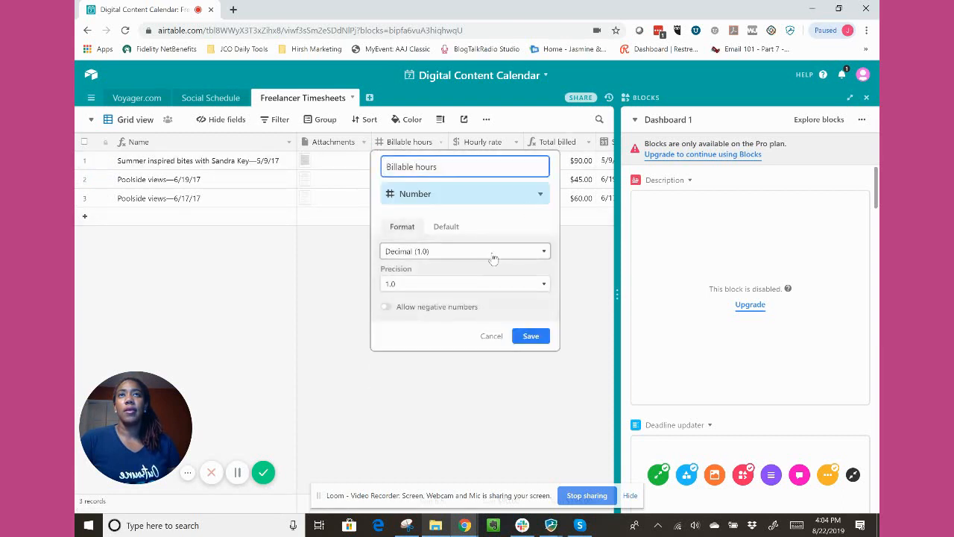
pyautogui.click(451, 201)
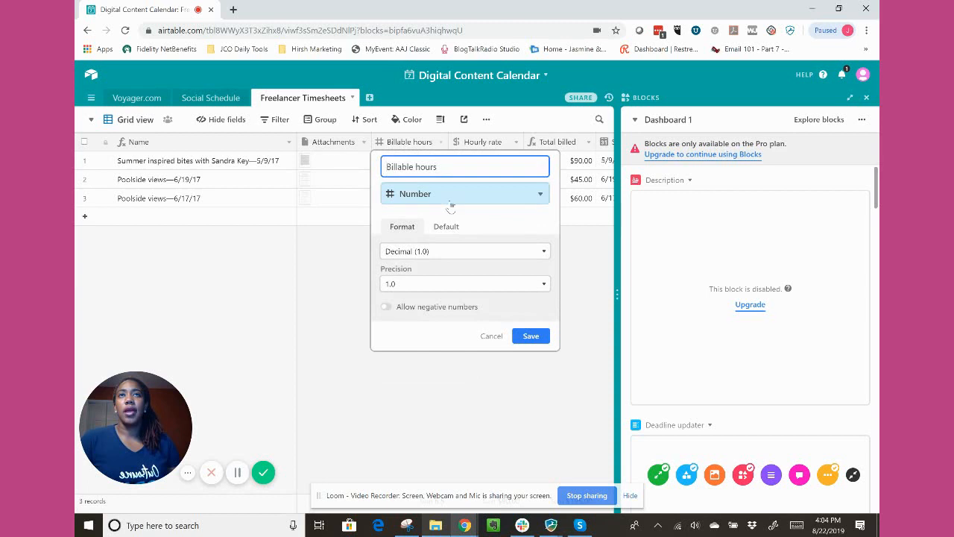
pyautogui.scroll(1, 464, 298)
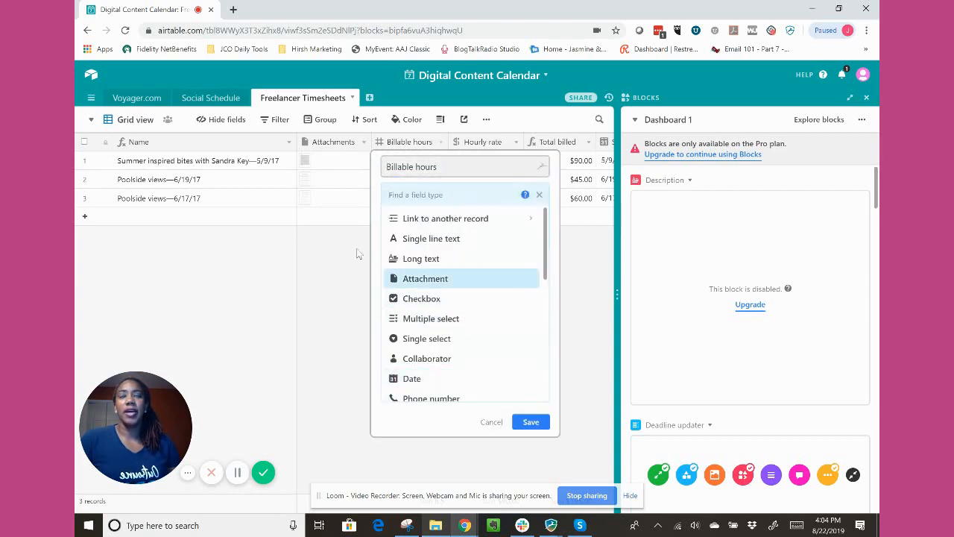
pyautogui.click(338, 214)
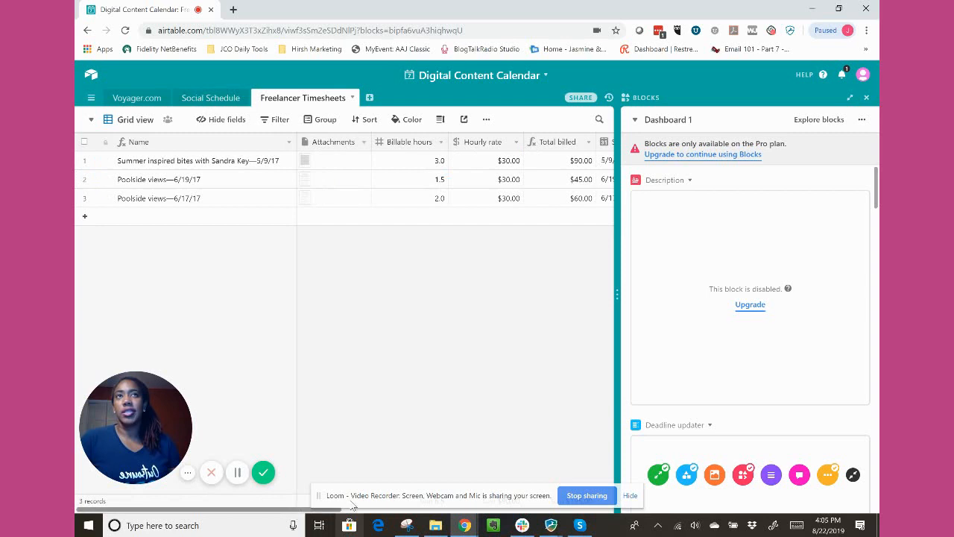
# Convert the Billable hours field to a link to the Social Schedule table, with linking to multiple records allowed.
pyautogui.moveTo(313, 510); pyautogui.dragTo(436, 502)
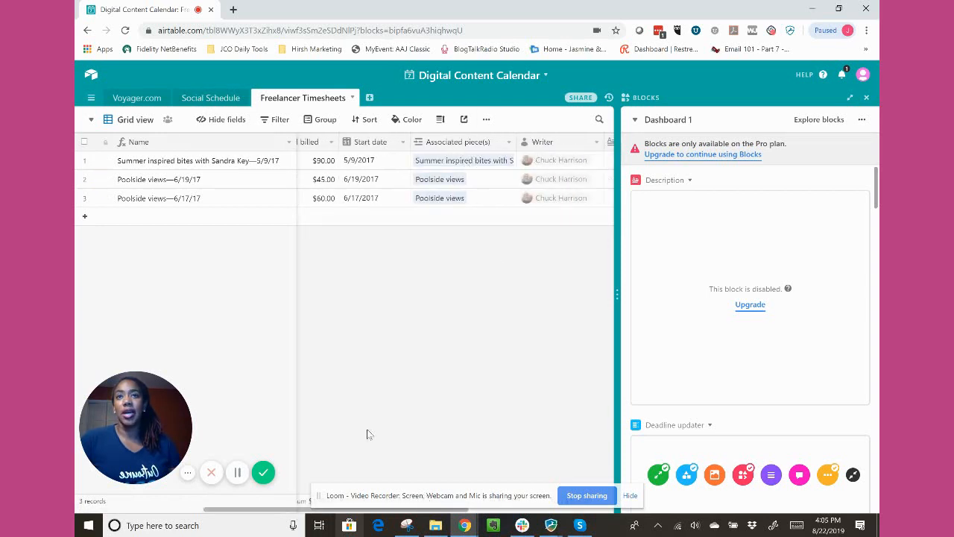
pyautogui.moveTo(164, 510); pyautogui.dragTo(73, 515)
pyautogui.click(441, 142)
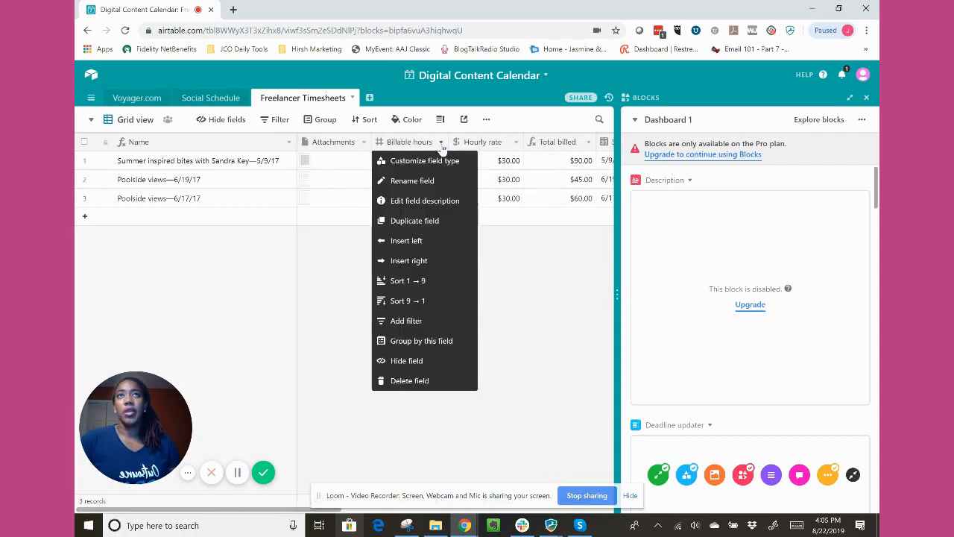
pyautogui.click(431, 161)
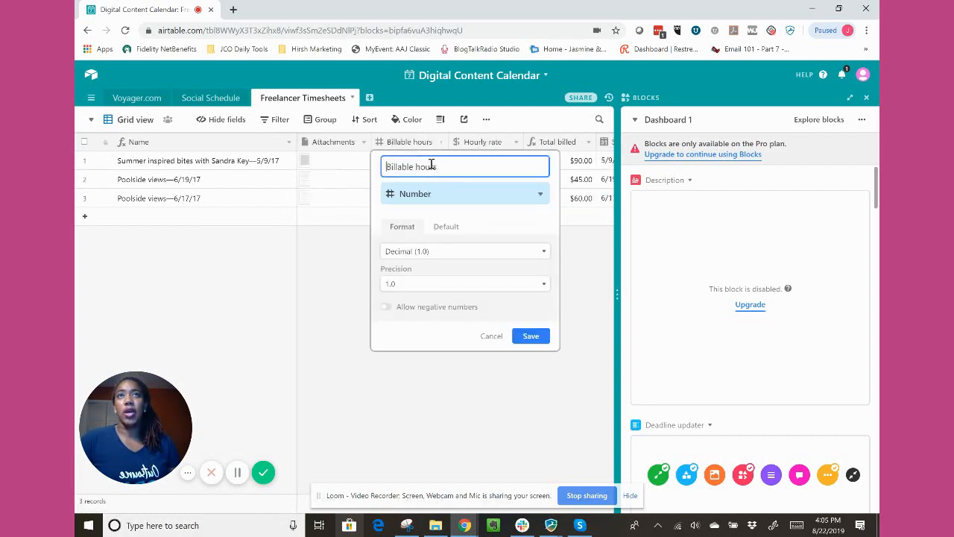
pyautogui.click(422, 195)
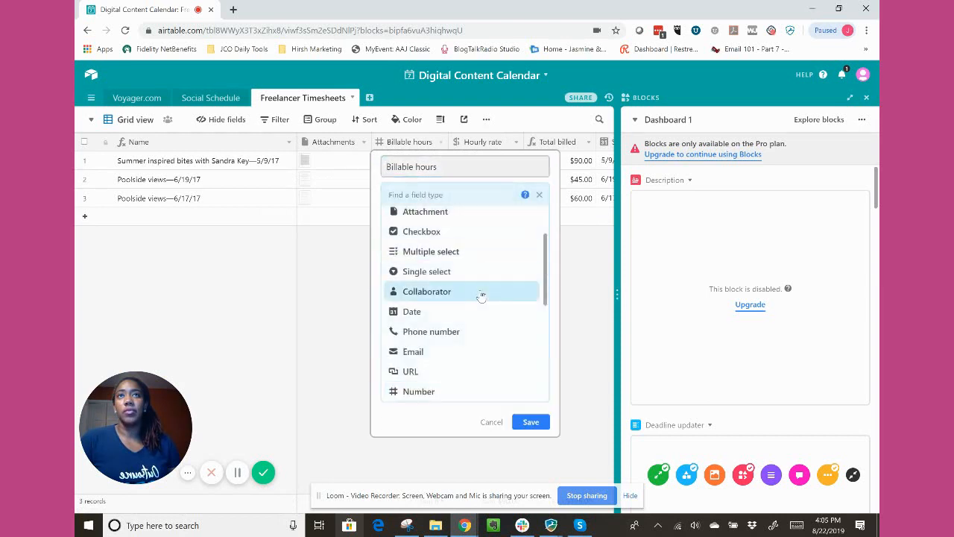
pyautogui.scroll(2, 471, 302)
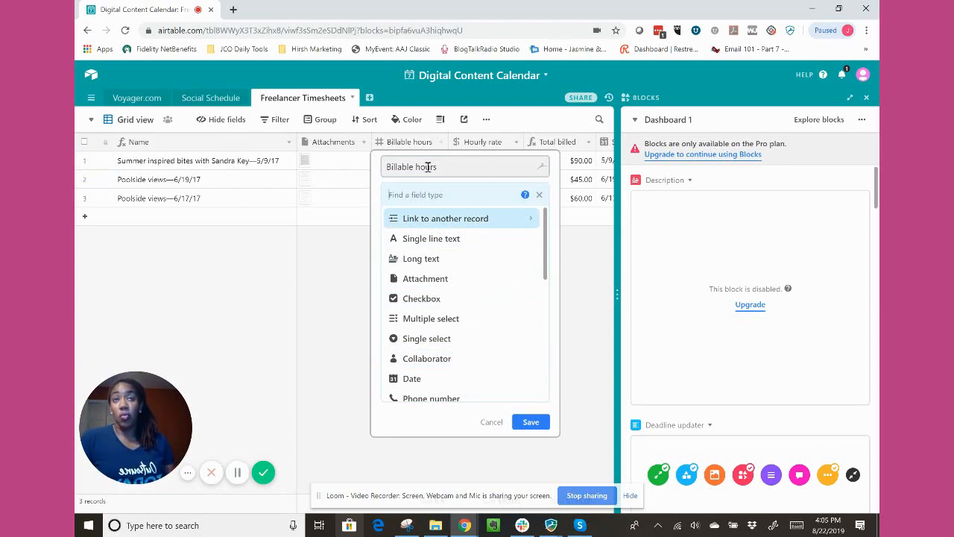
pyautogui.click(427, 223)
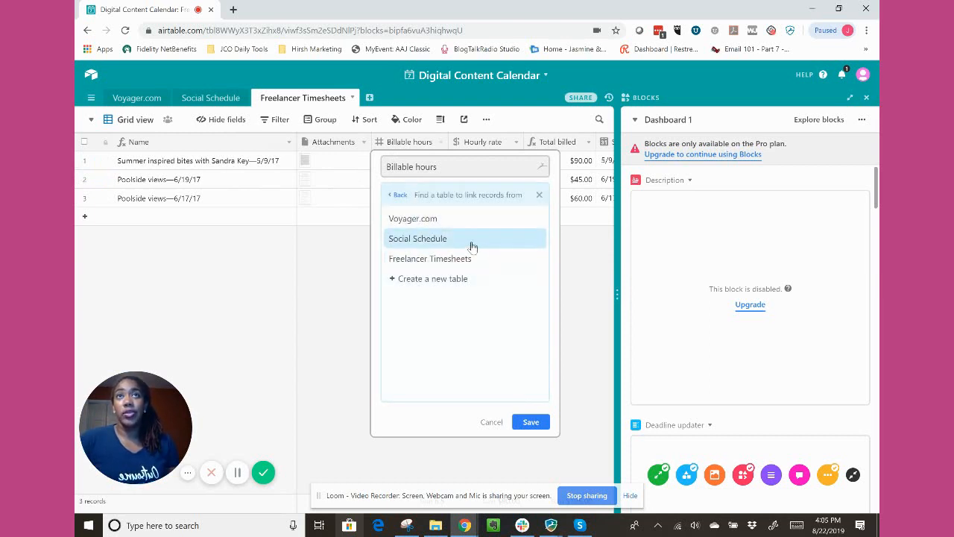
pyautogui.click(472, 246)
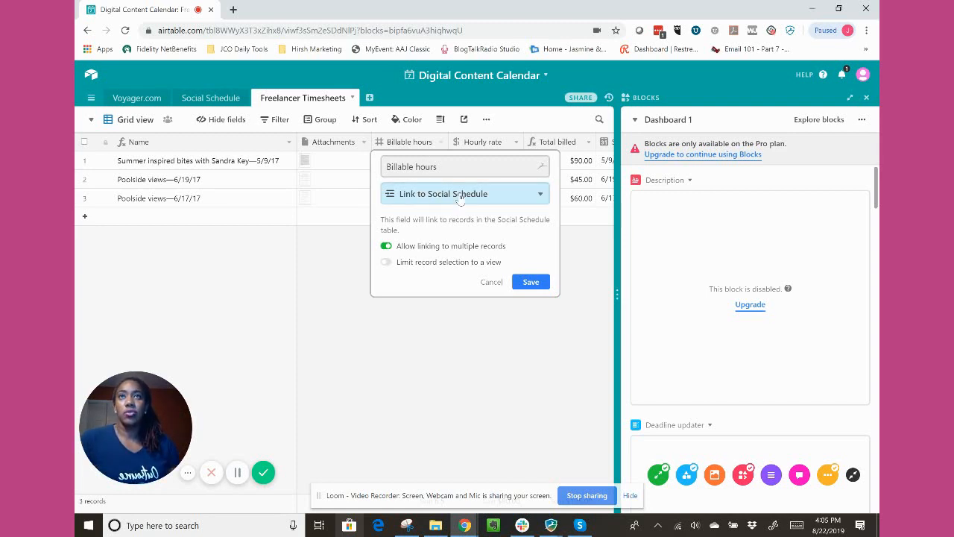
pyautogui.click(531, 282)
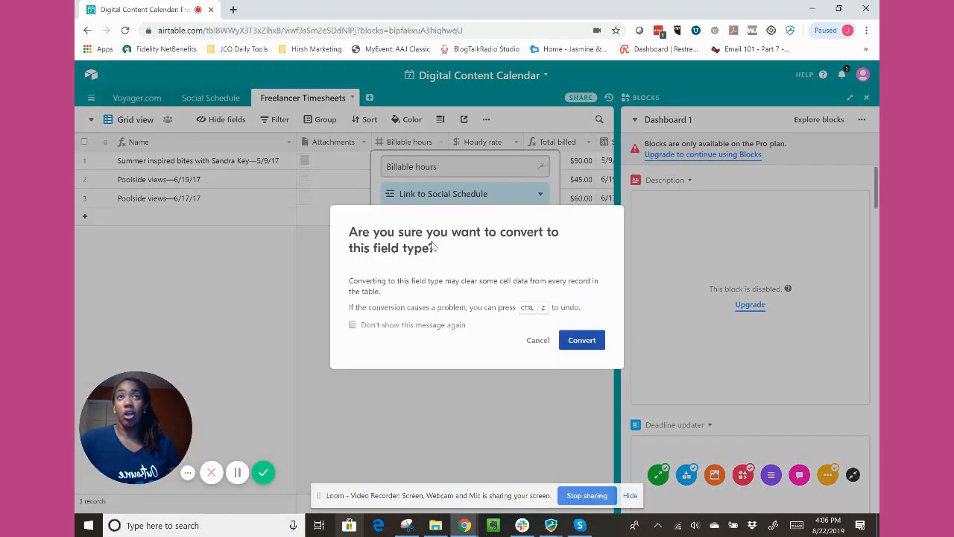
pyautogui.click(582, 341)
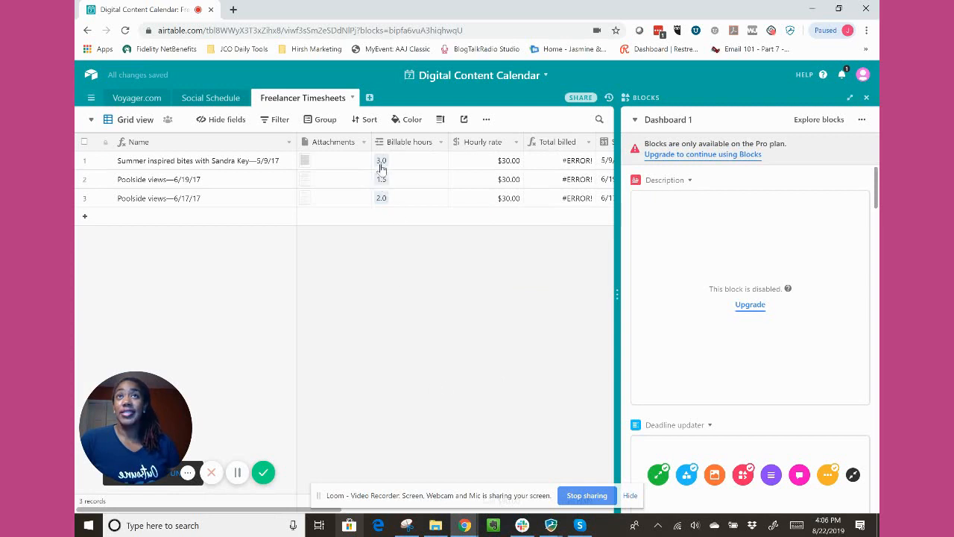
# From the first timesheet's Billable hours cell, open the linked Social Schedule record 3.0 and examine its fields down to Freelancer Timesheets 2.
pyautogui.click(116, 101)
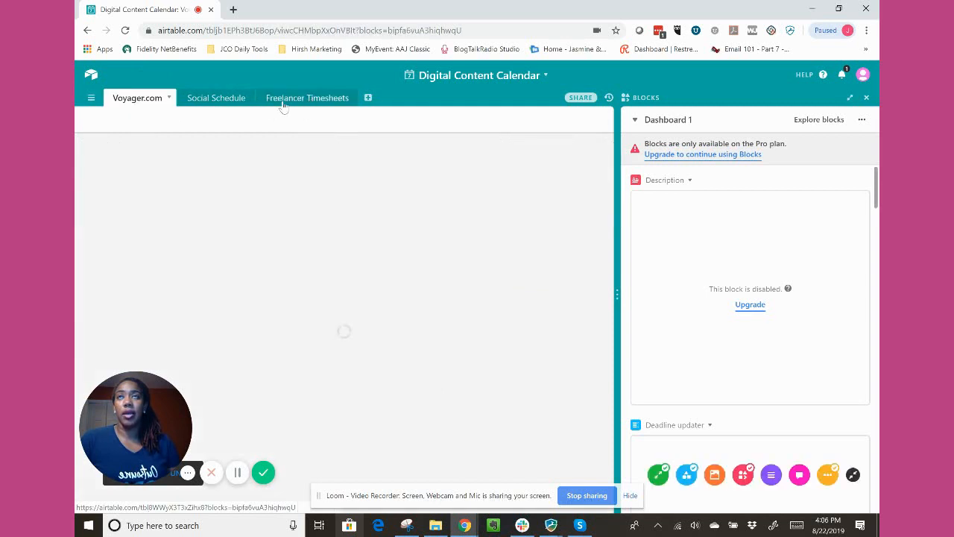
pyautogui.click(326, 100)
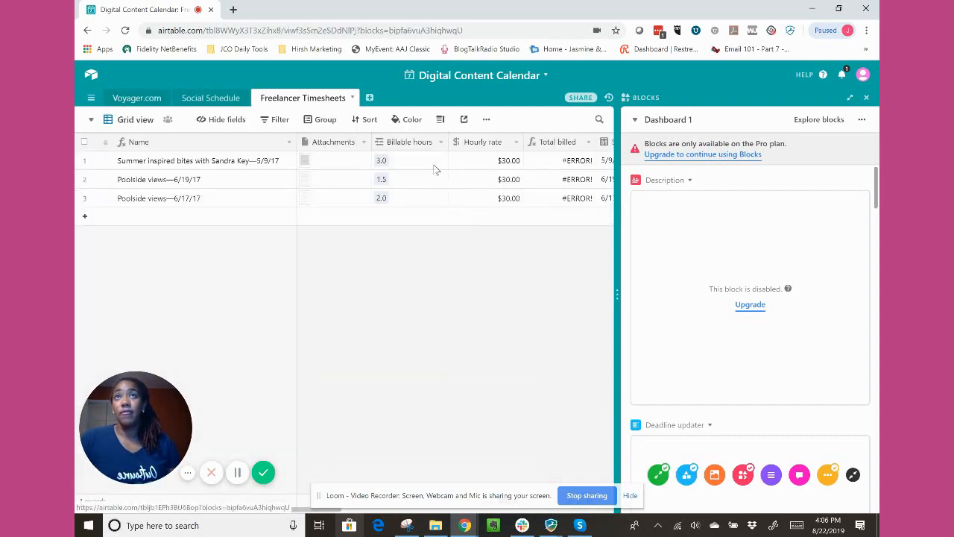
pyautogui.click(403, 166)
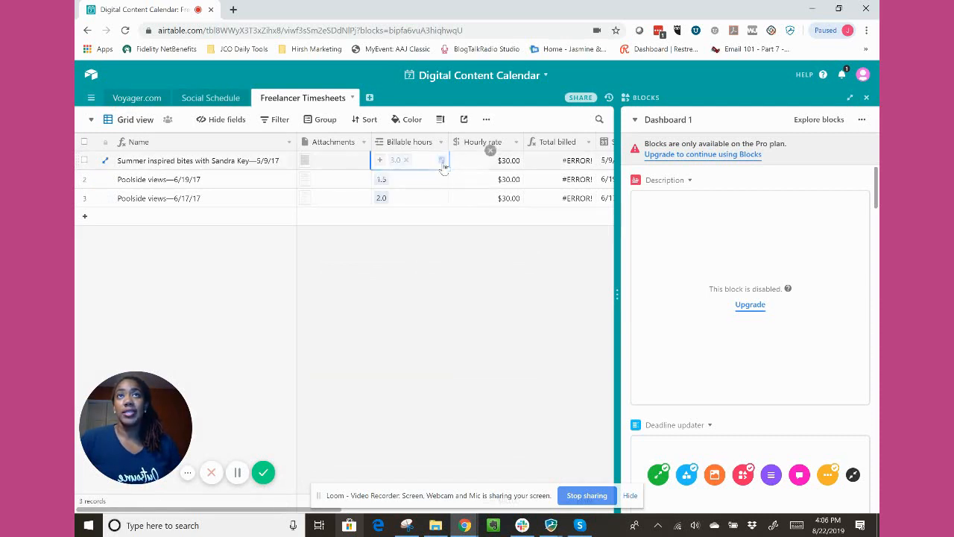
pyautogui.click(441, 161)
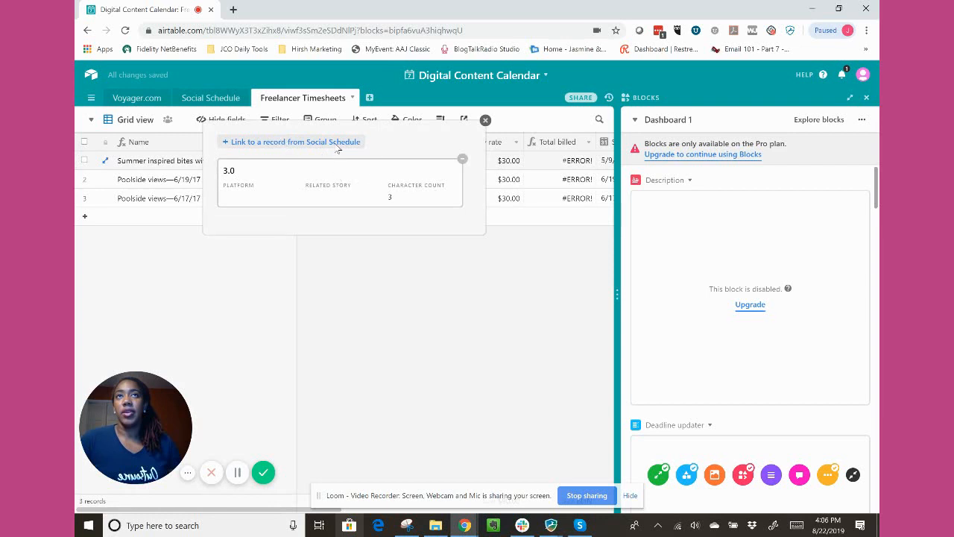
pyautogui.click(334, 178)
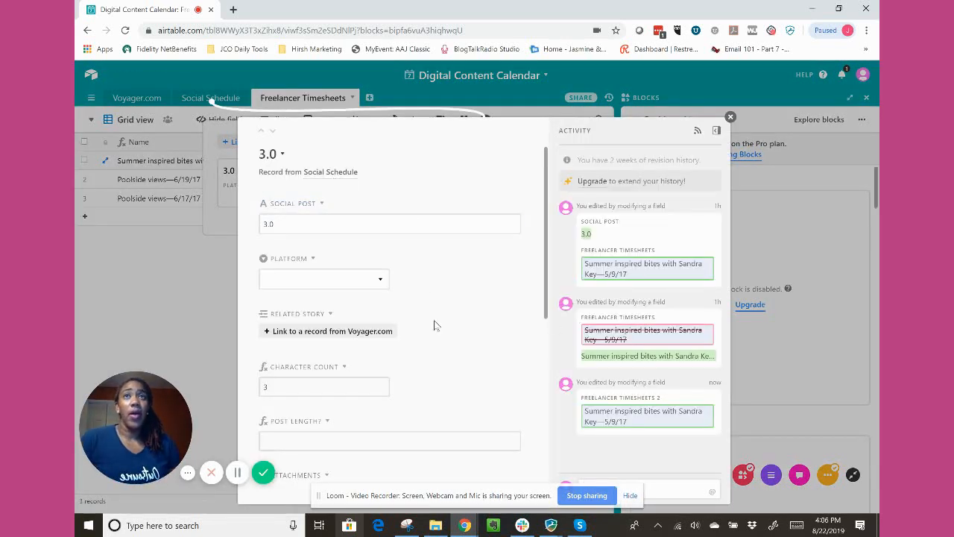
pyautogui.scroll(-4, 434, 320)
pyautogui.scroll(-2, 388, 418)
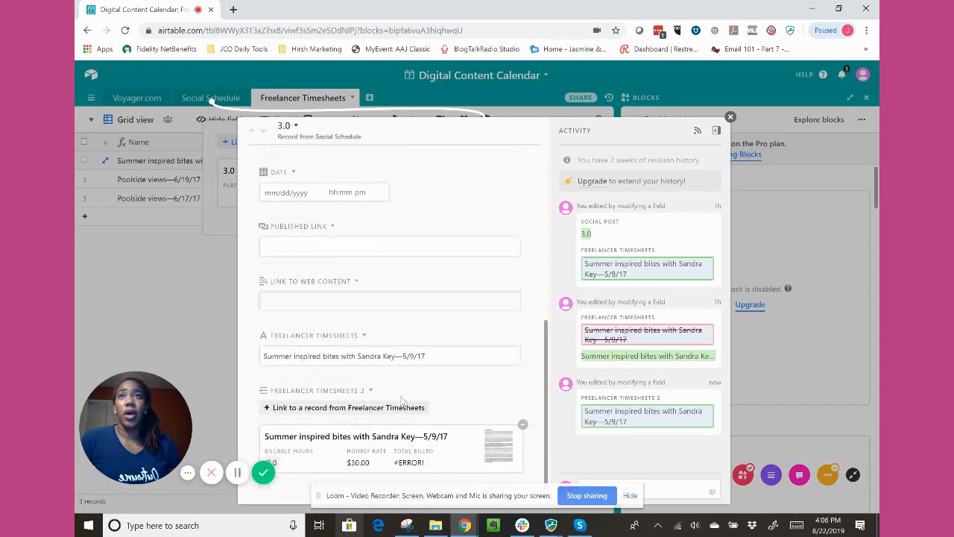
# Review the fields of Social Schedule record 3.0 again, from Social Post down to Freelancer Timesheets 2.
pyautogui.scroll(5, 374, 430)
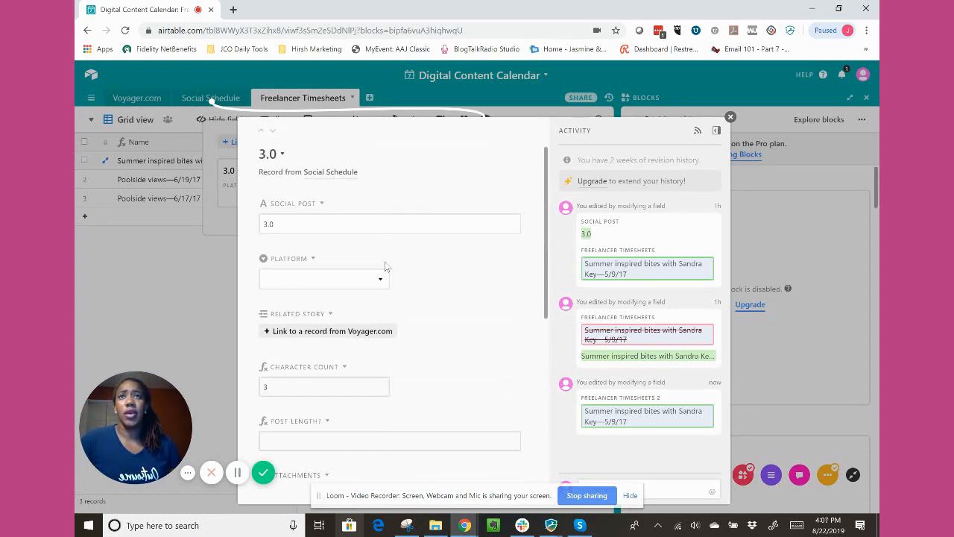
pyautogui.scroll(-10, 512, 383)
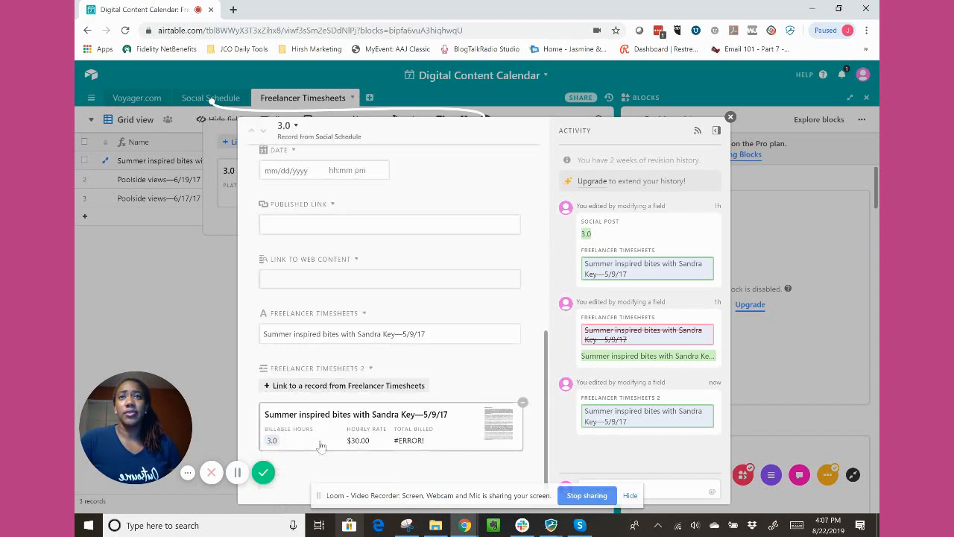
pyautogui.scroll(10, 320, 356)
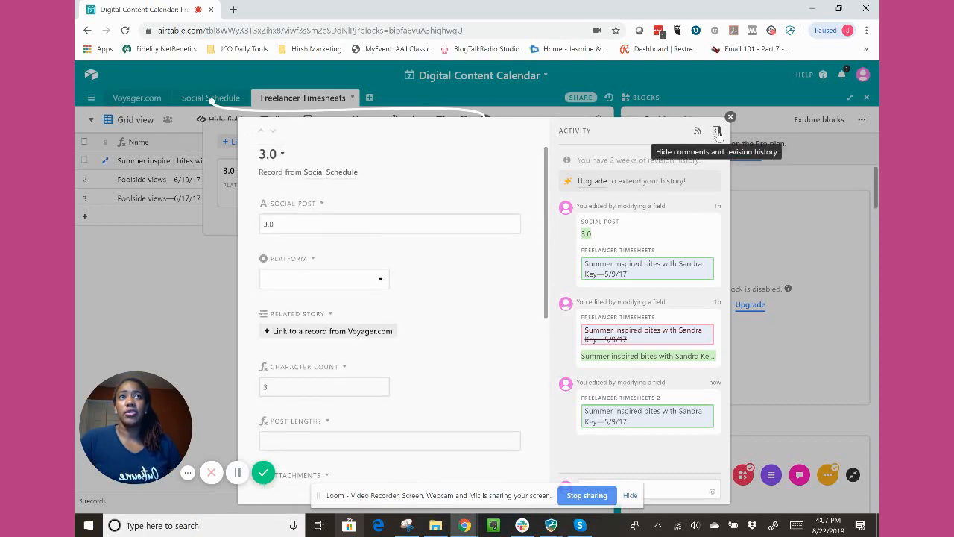
# Hide and show the record's comments and revision history, and close the record along with its linked-record list.
pyautogui.click(718, 132)
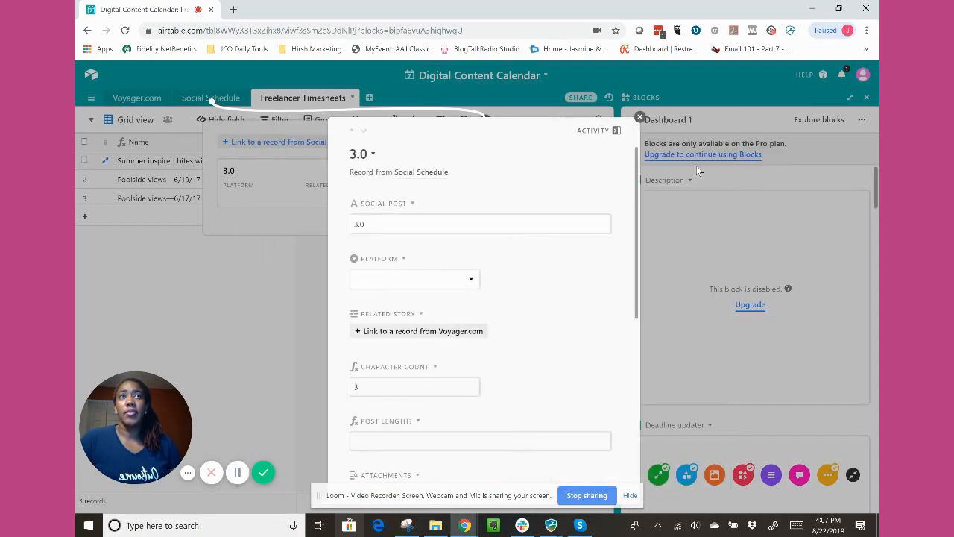
pyautogui.click(617, 132)
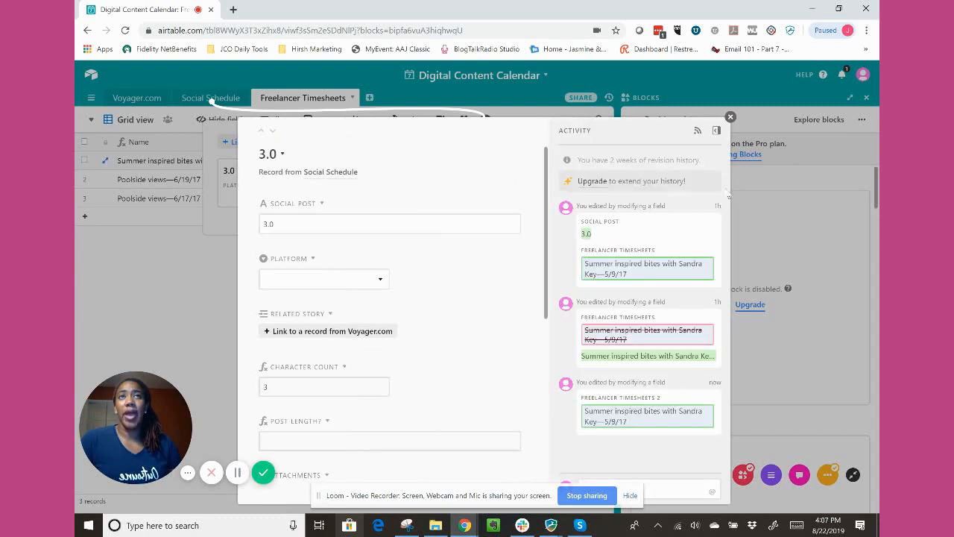
pyautogui.click(730, 117)
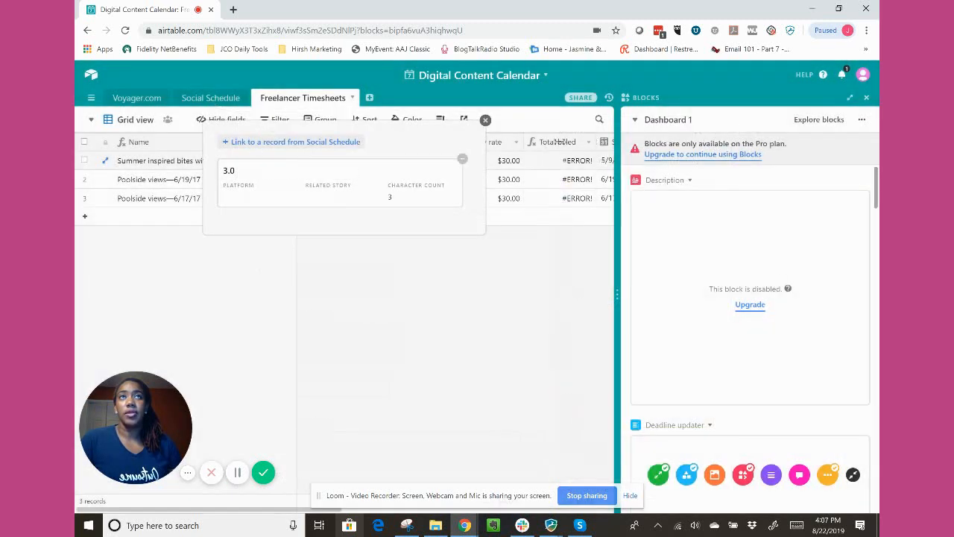
pyautogui.click(486, 121)
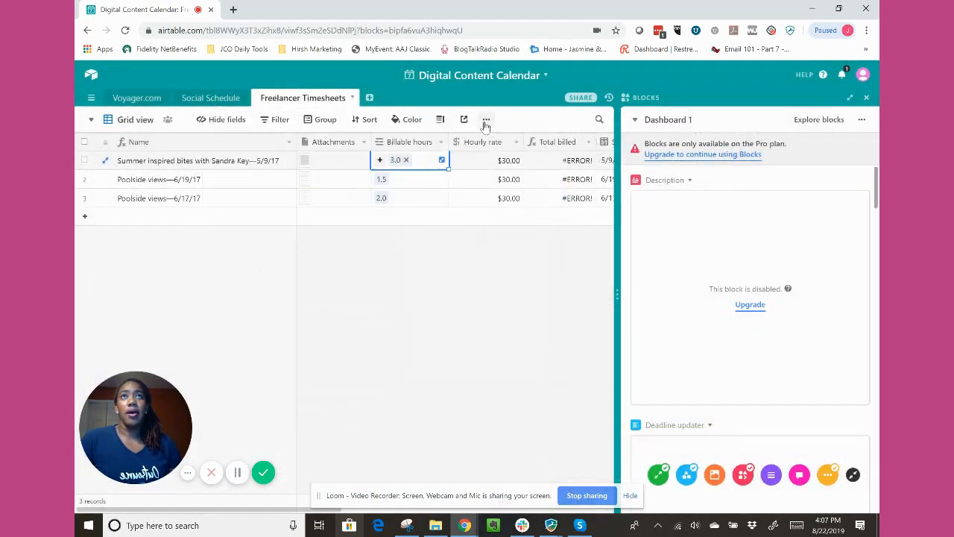
# Leave the Digital Content Calendar base for the bases overview and look through the workspace's own and shared bases.
pyautogui.click(88, 76)
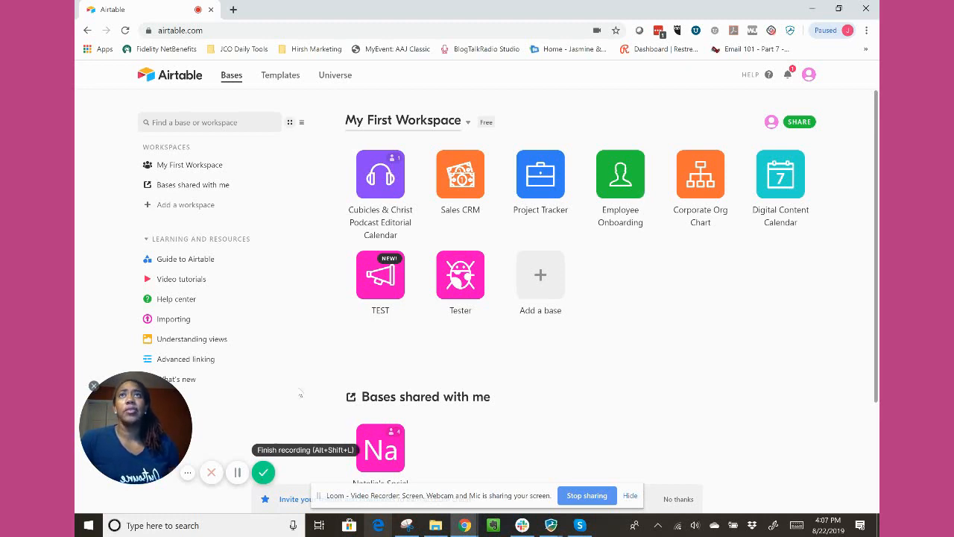
pyautogui.scroll(-1, 615, 319)
pyautogui.scroll(-1, 617, 321)
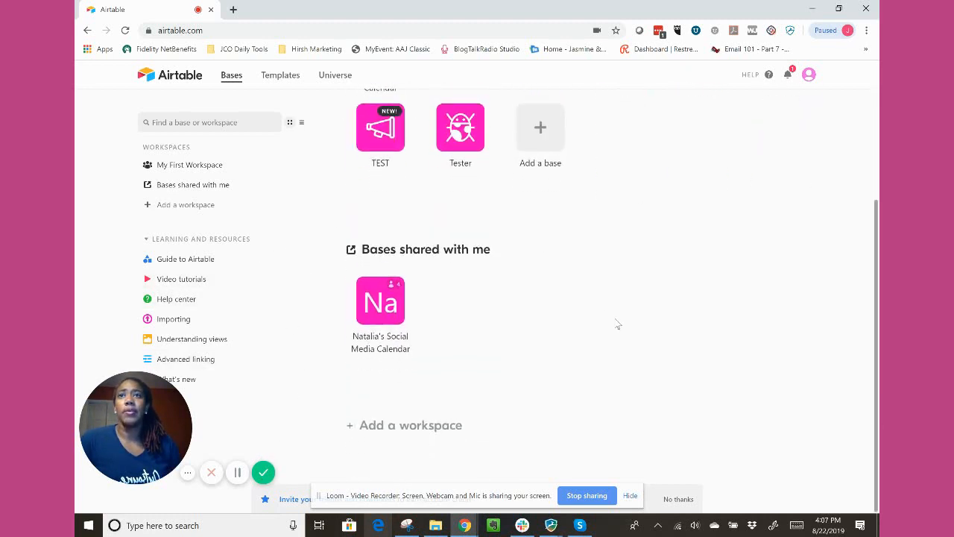
pyautogui.scroll(2, 630, 332)
pyautogui.moveTo(137, 403); pyautogui.dragTo(153, 427)
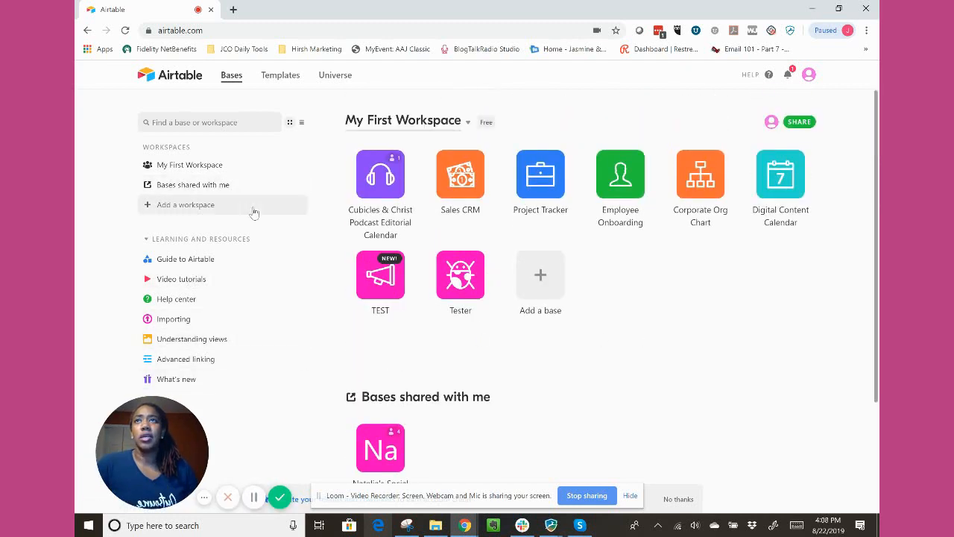
# Browse the template gallery by category, from the featured templates through Content production and Event Planning down to Nonprofit.
pyautogui.click(289, 82)
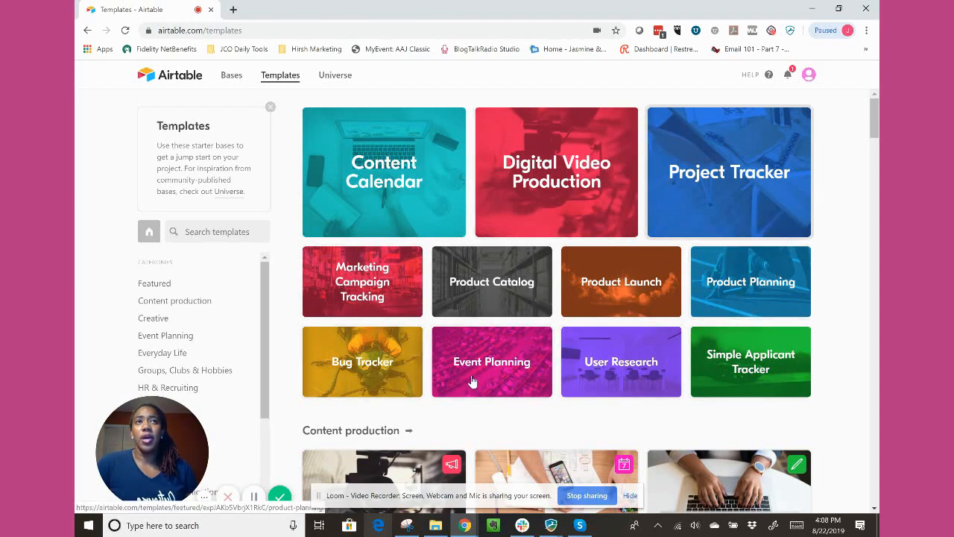
pyautogui.scroll(-3, 473, 385)
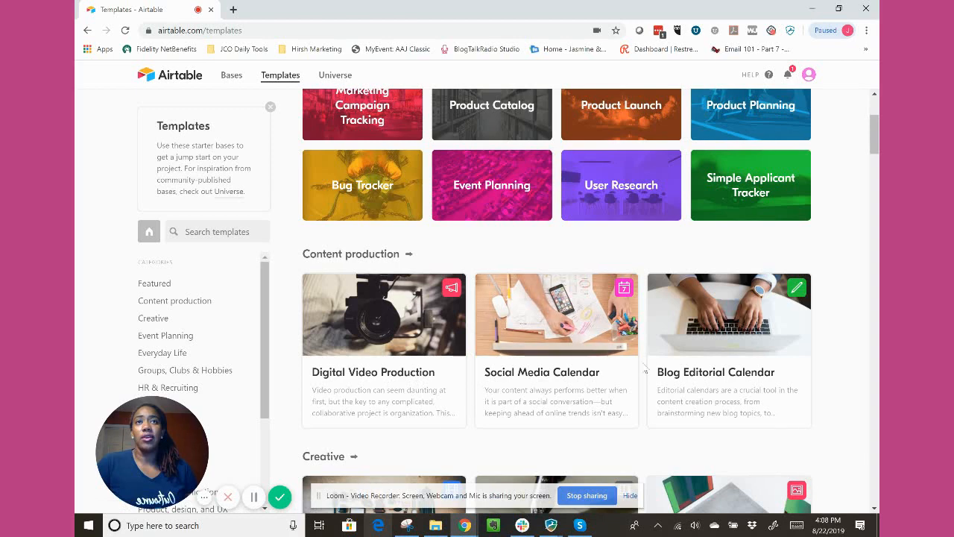
pyautogui.scroll(-3, 559, 328)
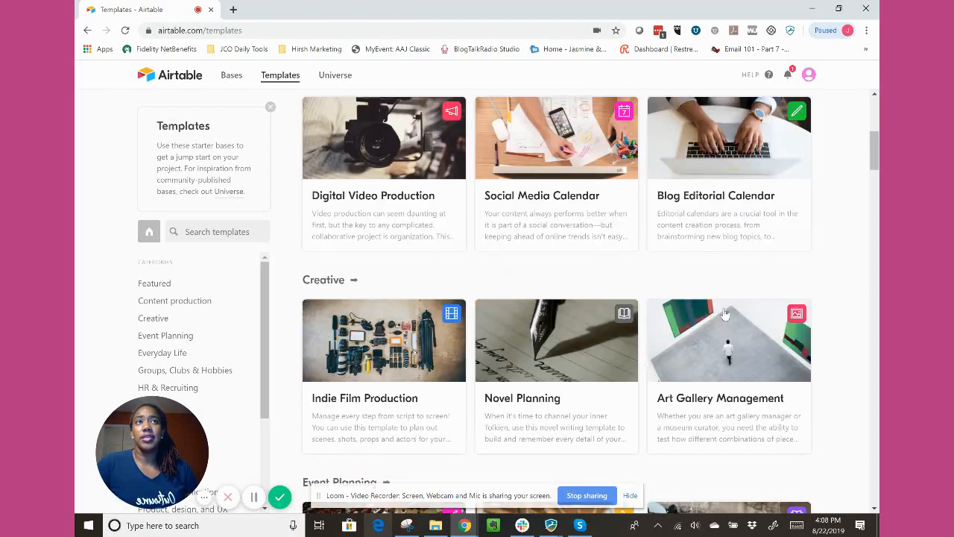
pyautogui.scroll(-4, 573, 328)
pyautogui.scroll(6, 573, 328)
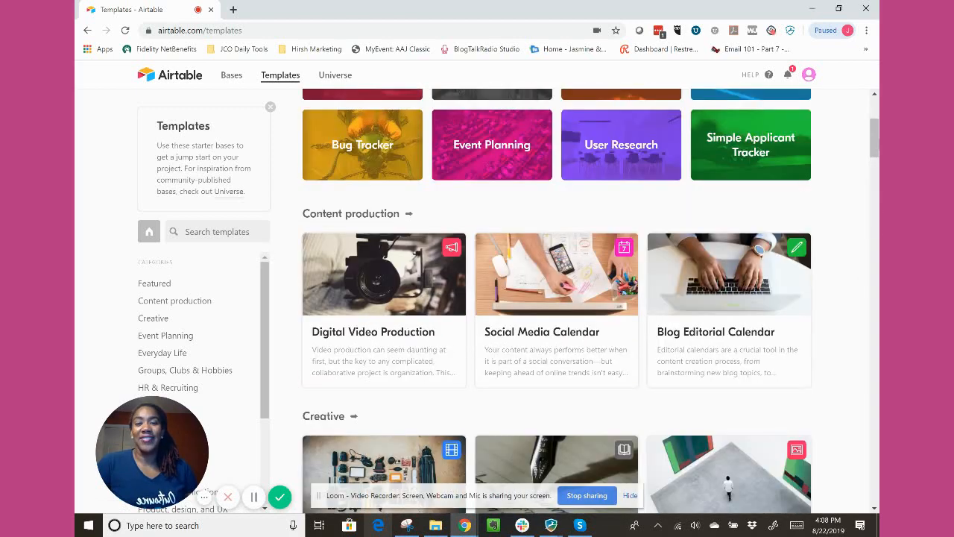
pyautogui.scroll(-7, 573, 329)
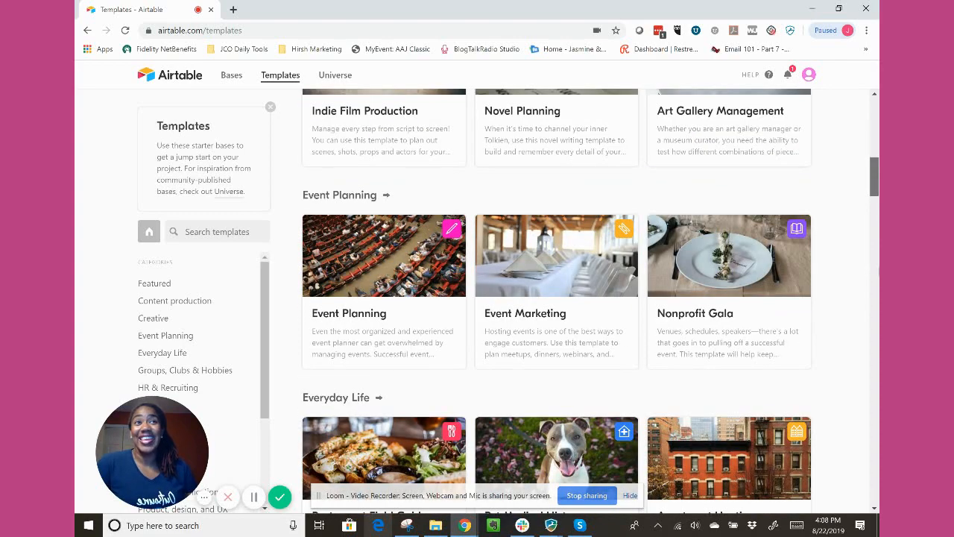
pyautogui.scroll(-3, 879, 291)
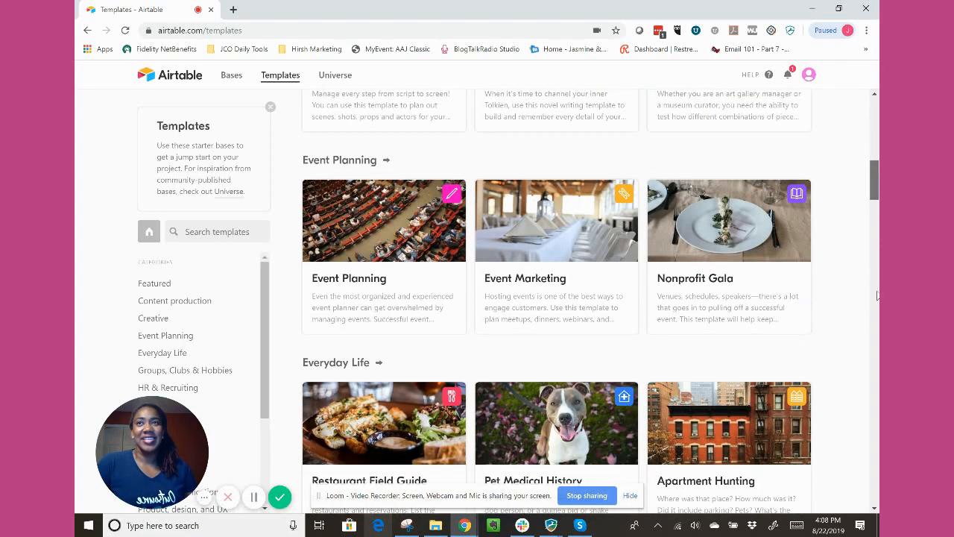
pyautogui.scroll(-10, 227, 242)
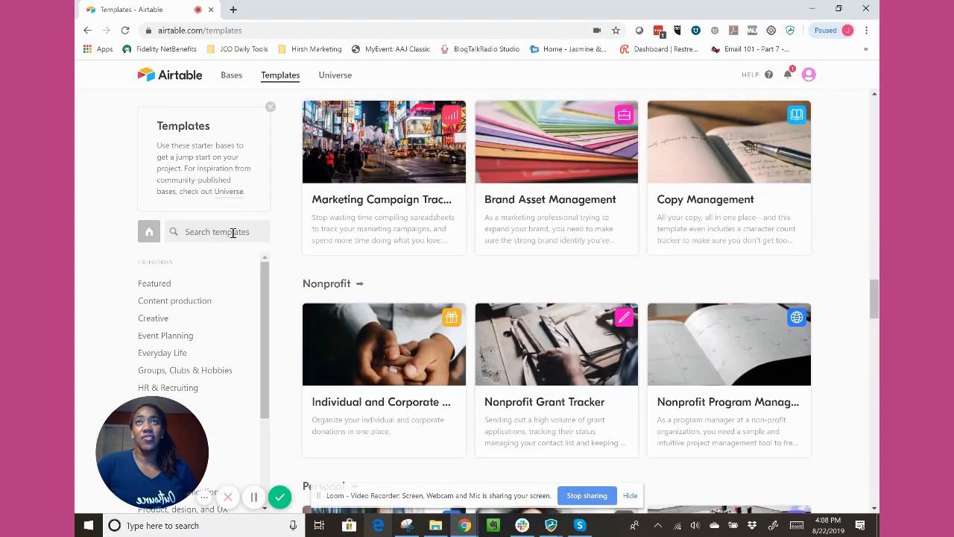
# Browse the featured bases and categories in Airtable Universe, and return to the bases overview.
pyautogui.click(325, 78)
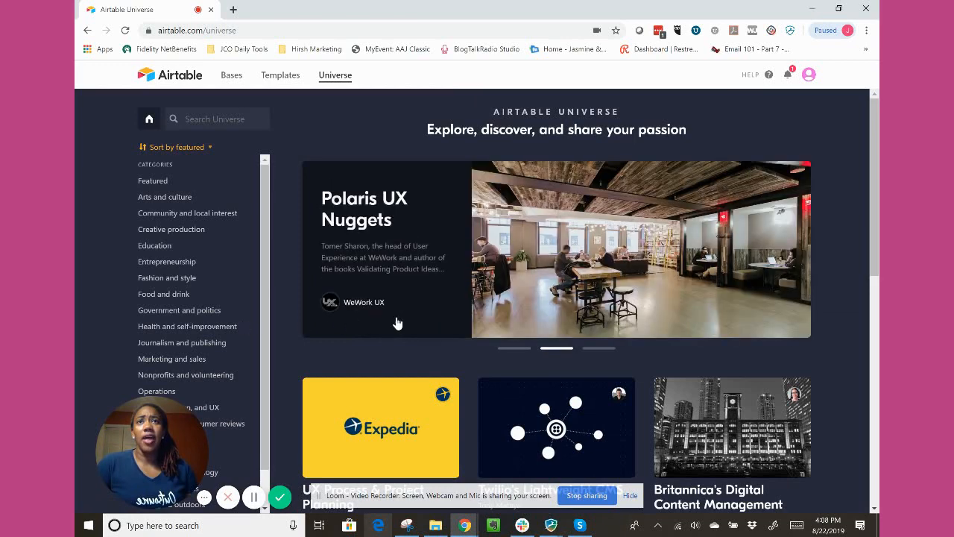
pyautogui.scroll(-3, 398, 323)
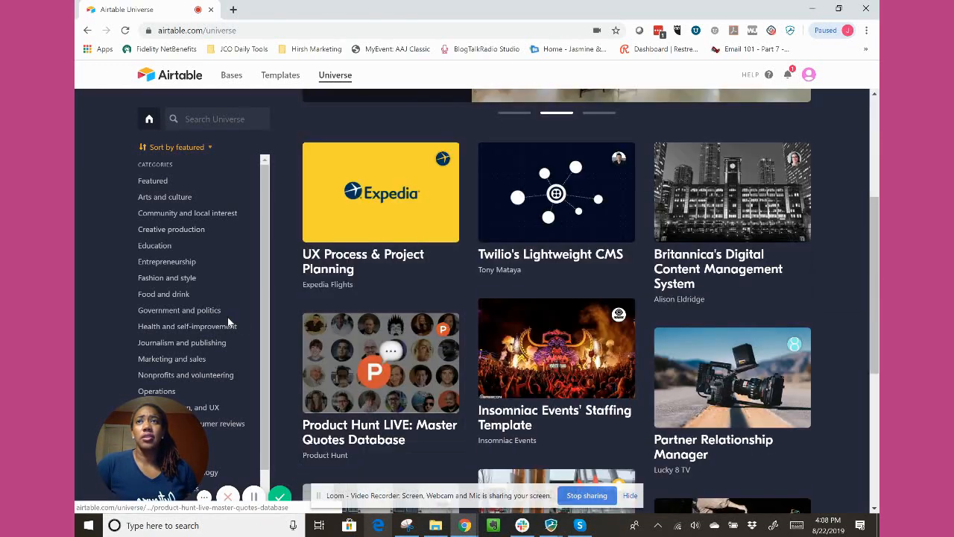
pyautogui.scroll(-1, 227, 323)
pyautogui.moveTo(161, 433)
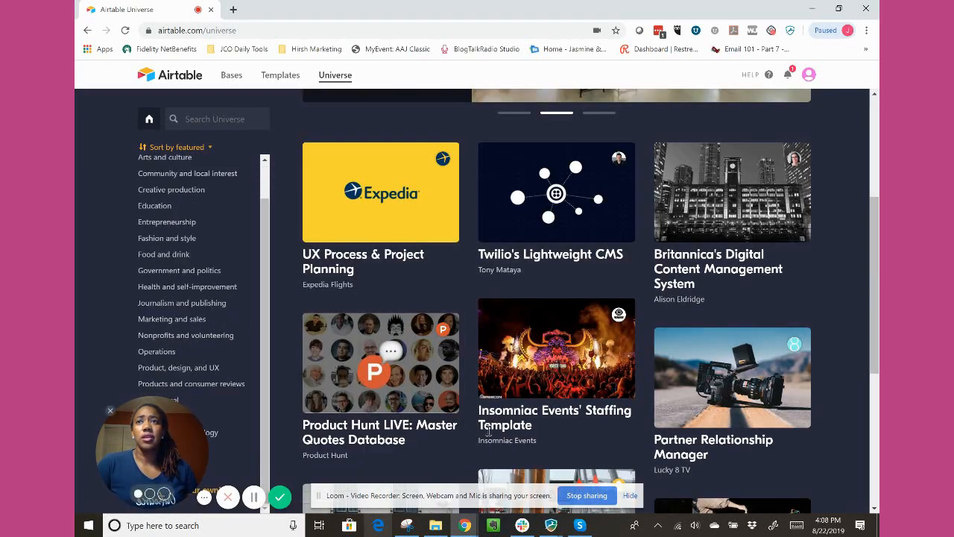
pyautogui.moveTo(488, 431); pyautogui.dragTo(161, 412)
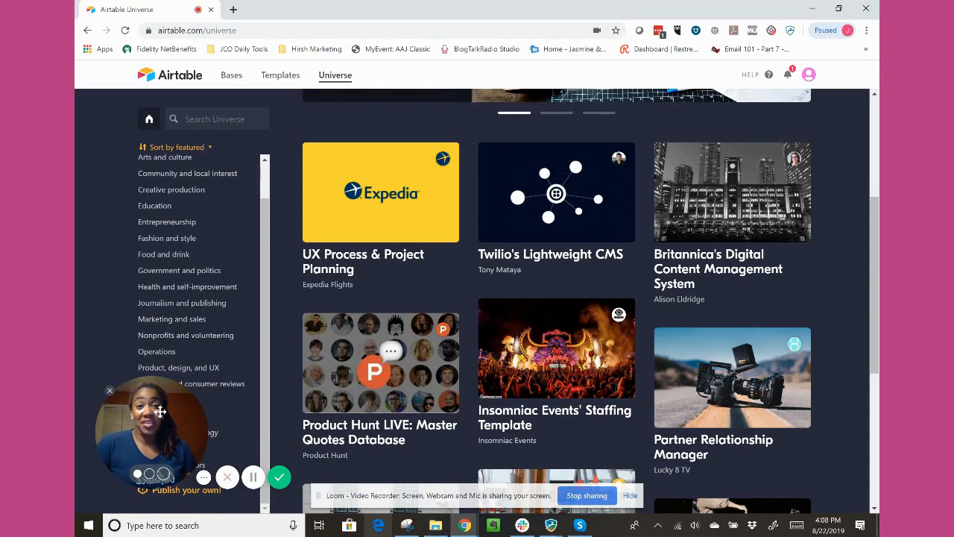
pyautogui.scroll(3, 656, 304)
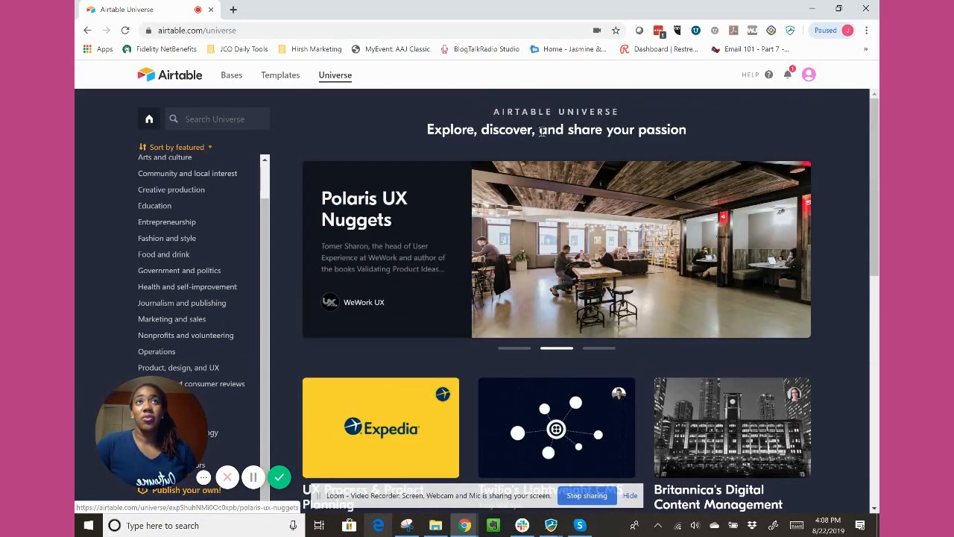
pyautogui.moveTo(146, 415)
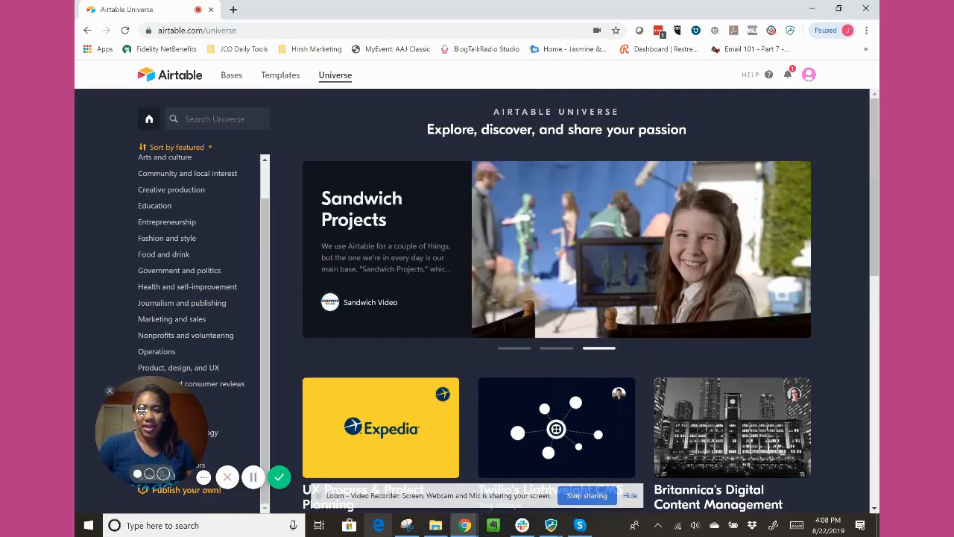
pyautogui.click(231, 75)
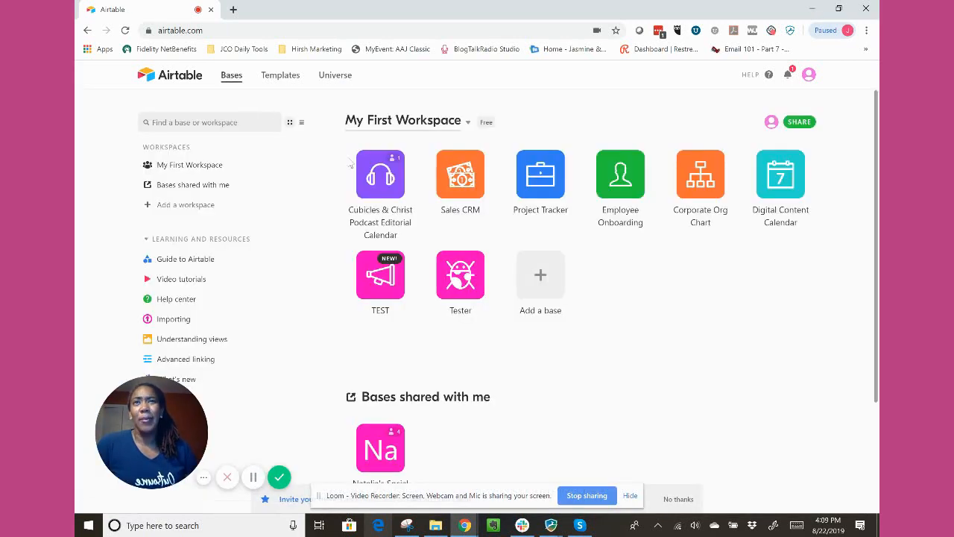